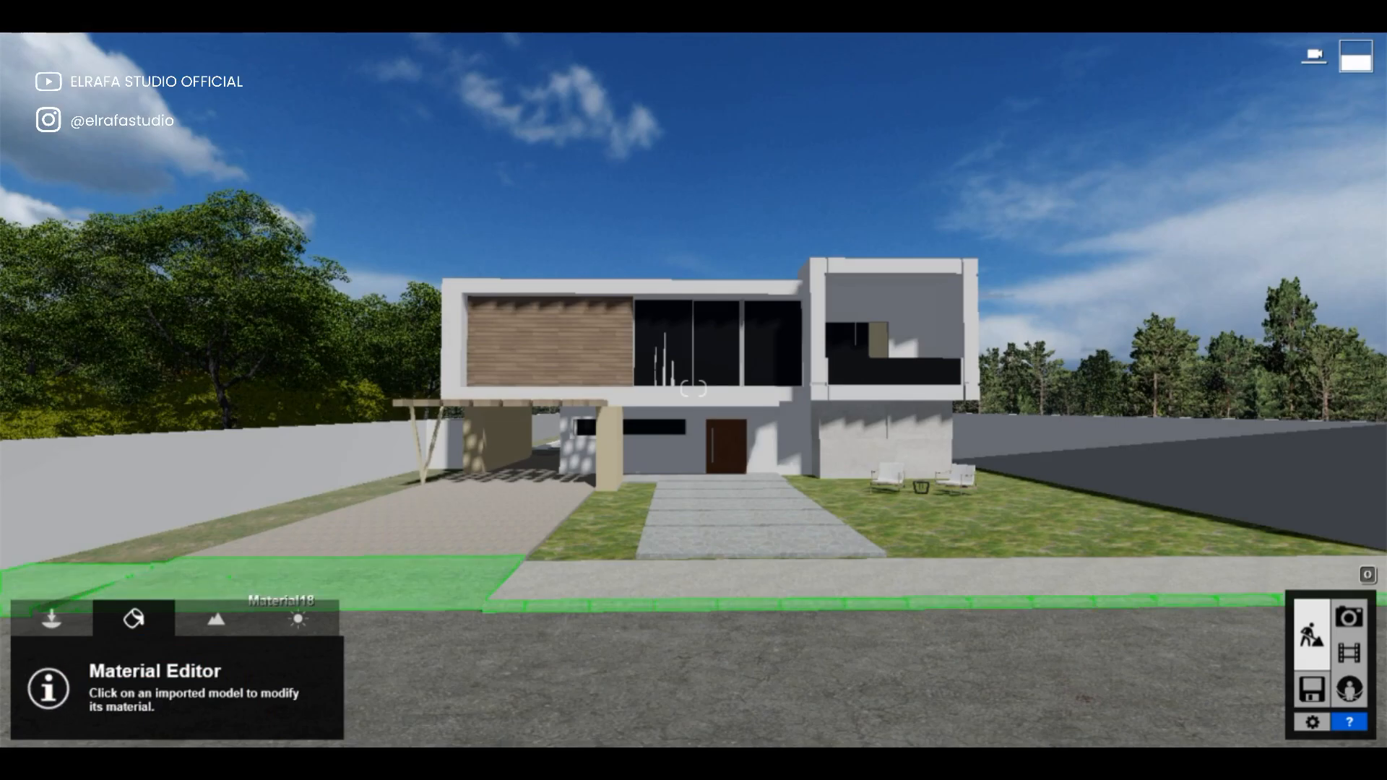
Apply the Glass Panels 001 material to the house's windows and the plain Color material to the boundary wall.
{"action": "left_click", "coordinate": [806, 339]}
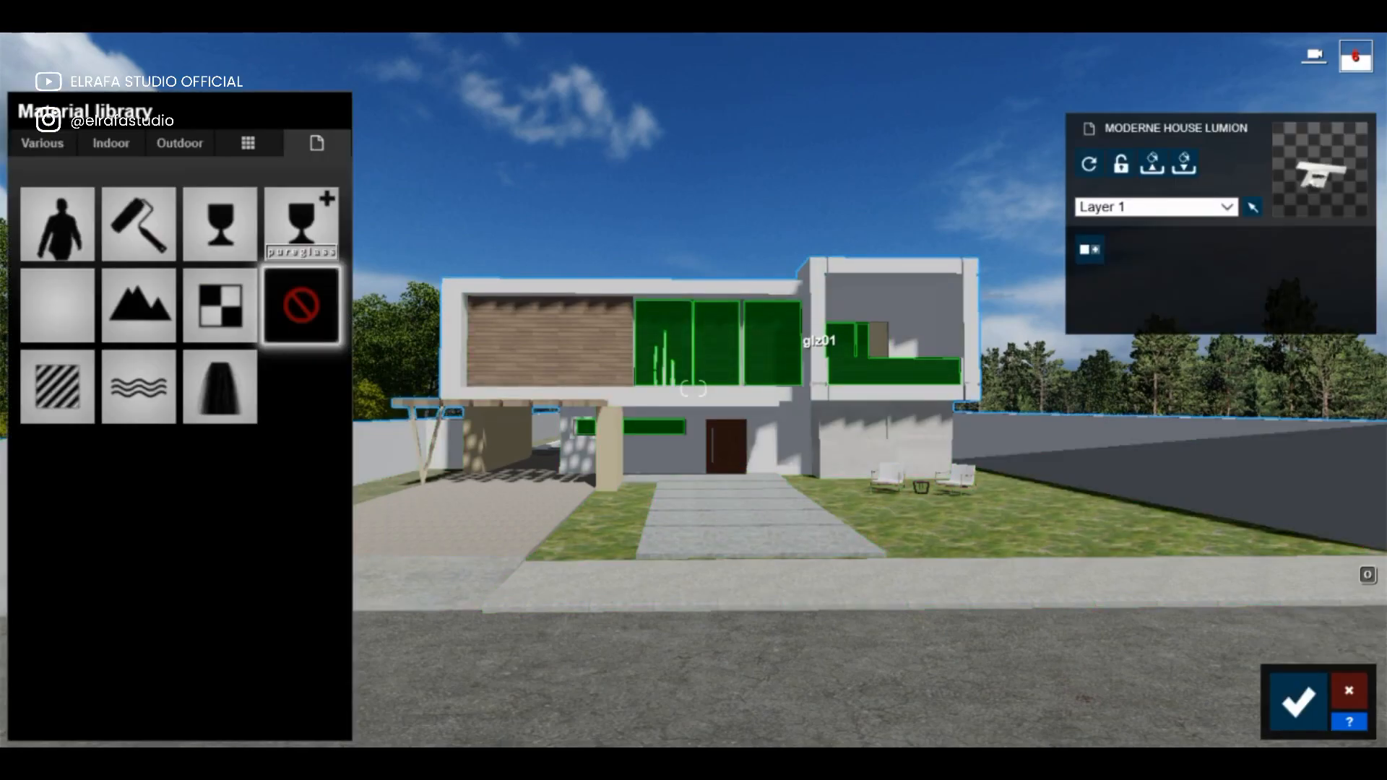
{"action": "left_click", "coordinate": [181, 142]}
{"action": "left_click", "coordinate": [182, 196]}
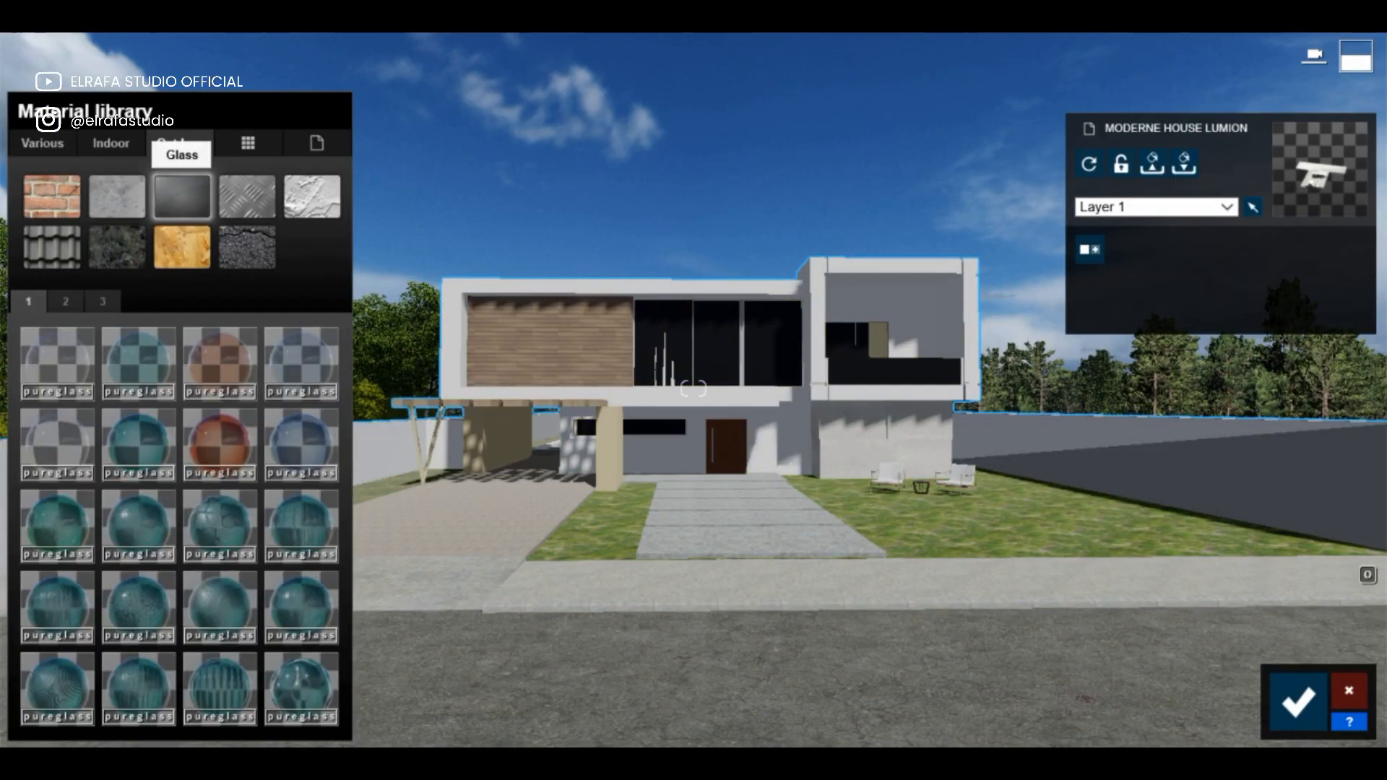
{"action": "left_click", "coordinate": [58, 362]}
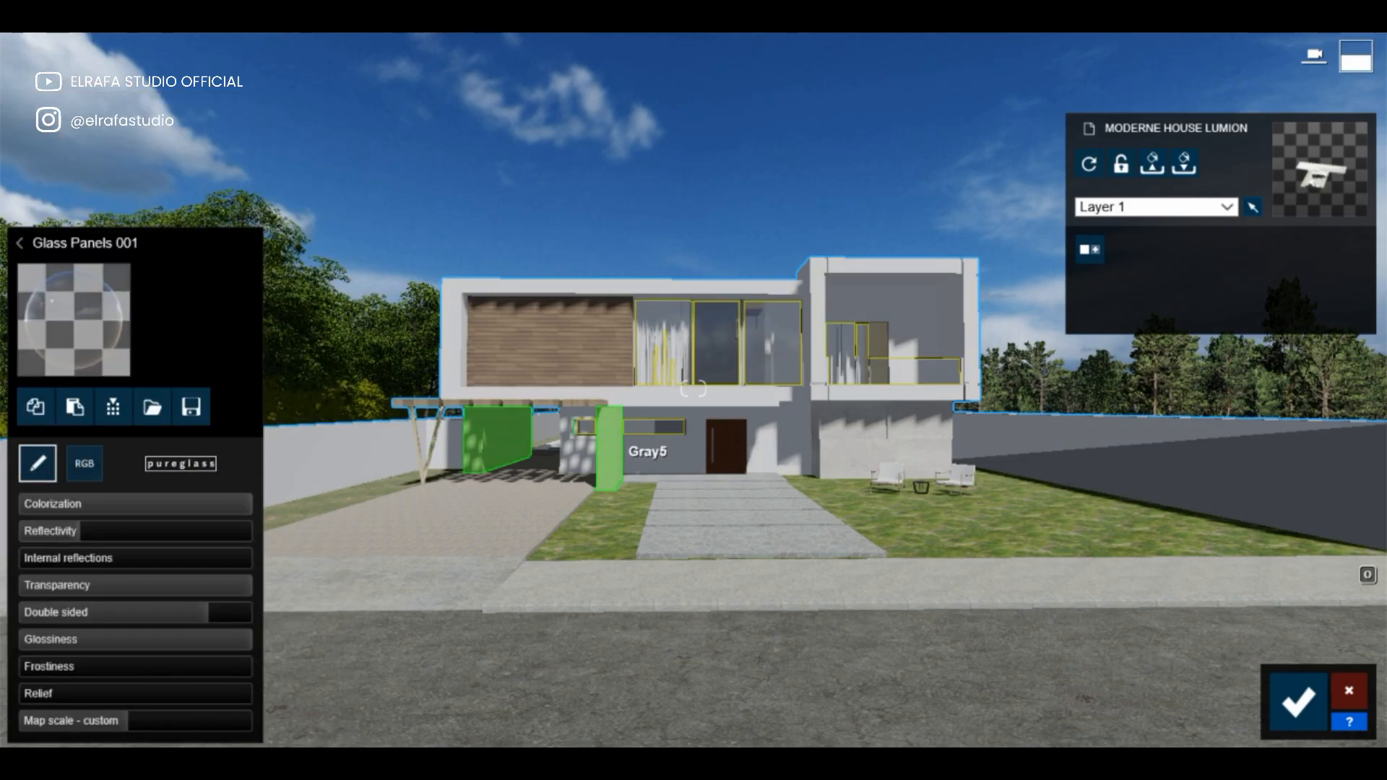
{"action": "left_click", "coordinate": [1275, 480]}
{"action": "left_click", "coordinate": [138, 224]}
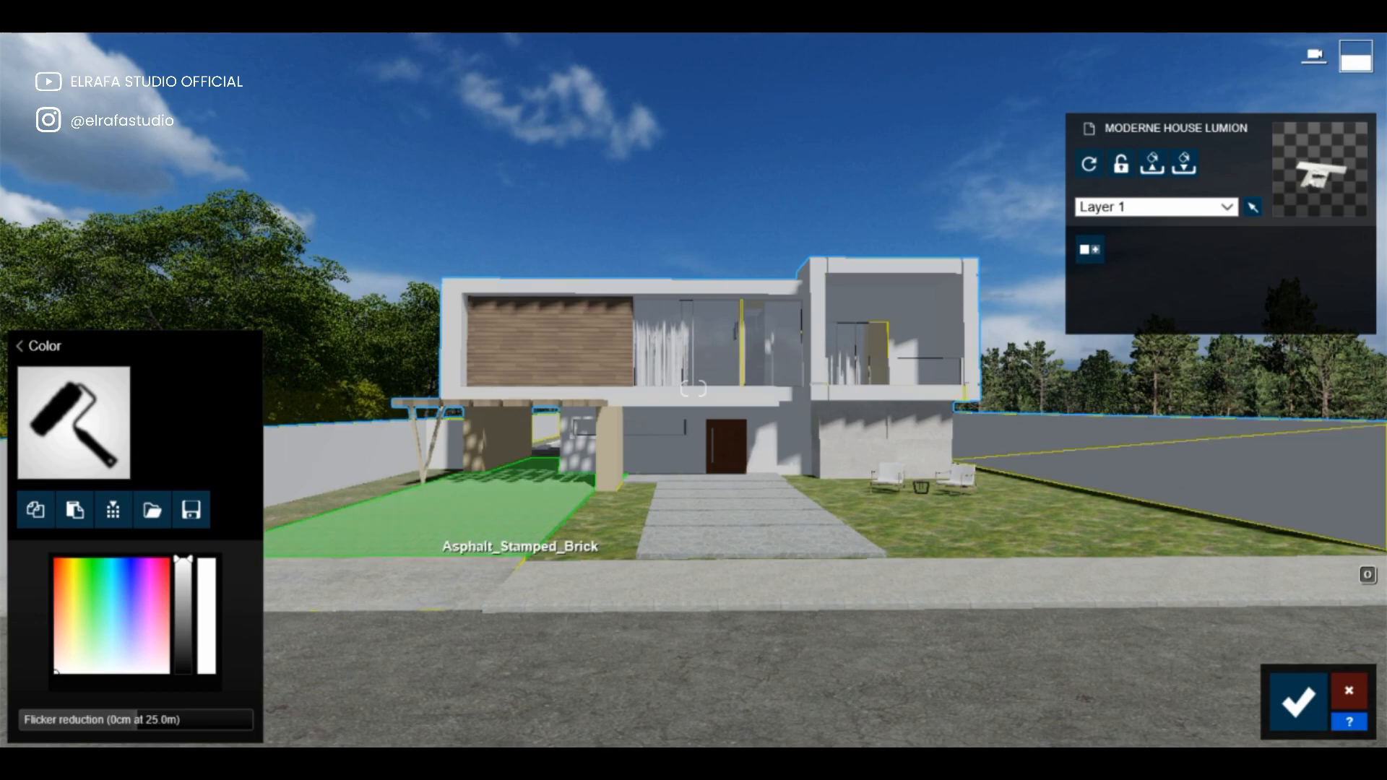
Apply Wild Grass 02 to the front lawn, with a grass length of 0.1 and a reduced grass size.
{"action": "left_click", "coordinate": [636, 510]}
{"action": "left_click", "coordinate": [42, 143]}
{"action": "left_click", "coordinate": [117, 197]}
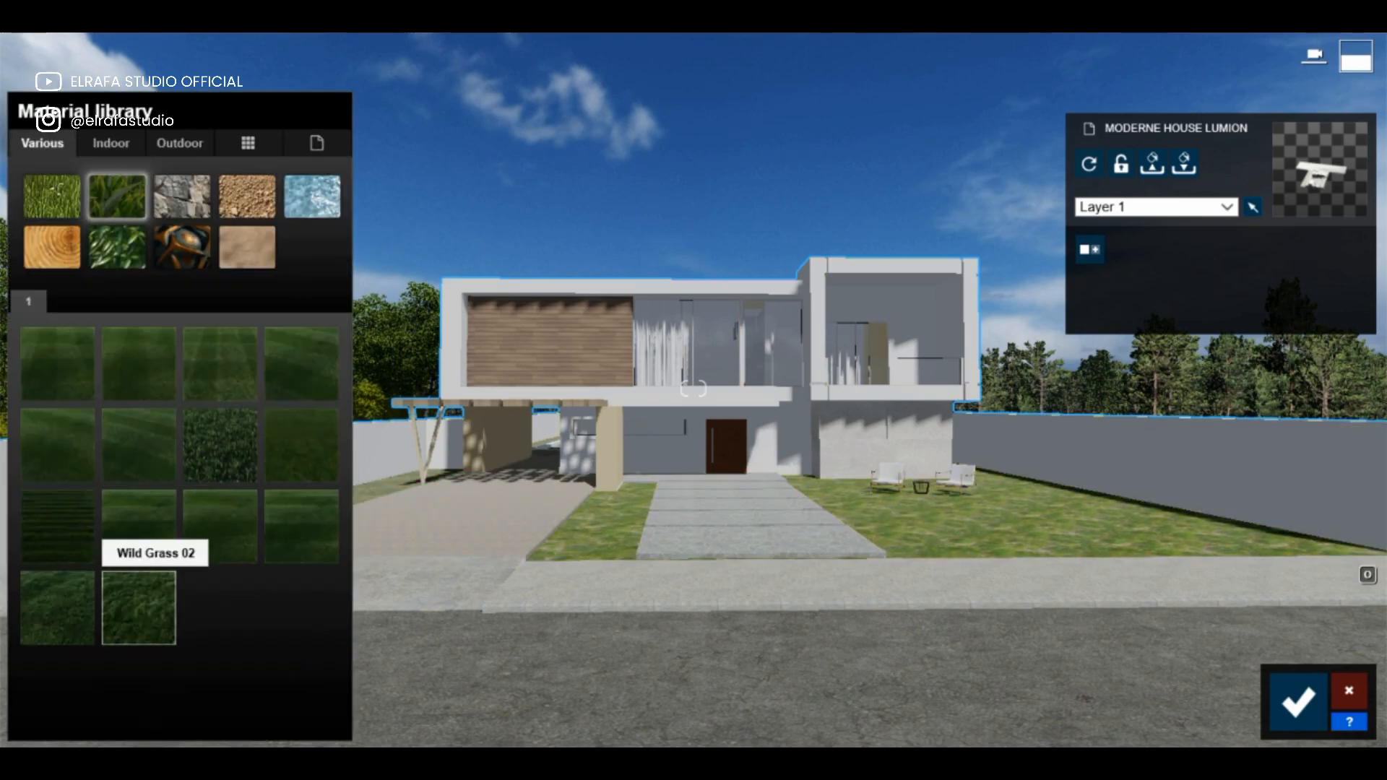
{"action": "left_click", "coordinate": [138, 607]}
{"action": "left_click", "coordinate": [138, 607]}
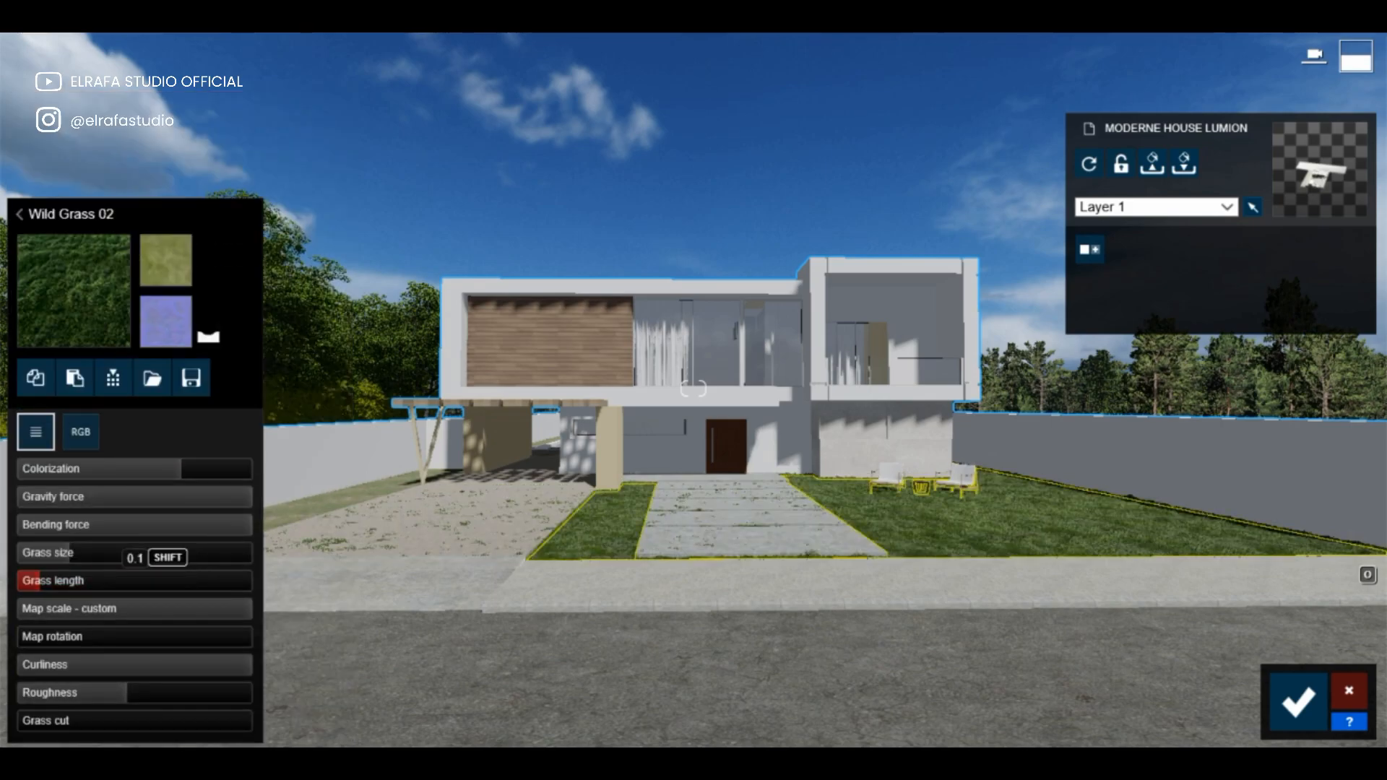
{"action": "left_click_drag", "start_coordinate": [35, 581], "coordinate": [40, 554]}
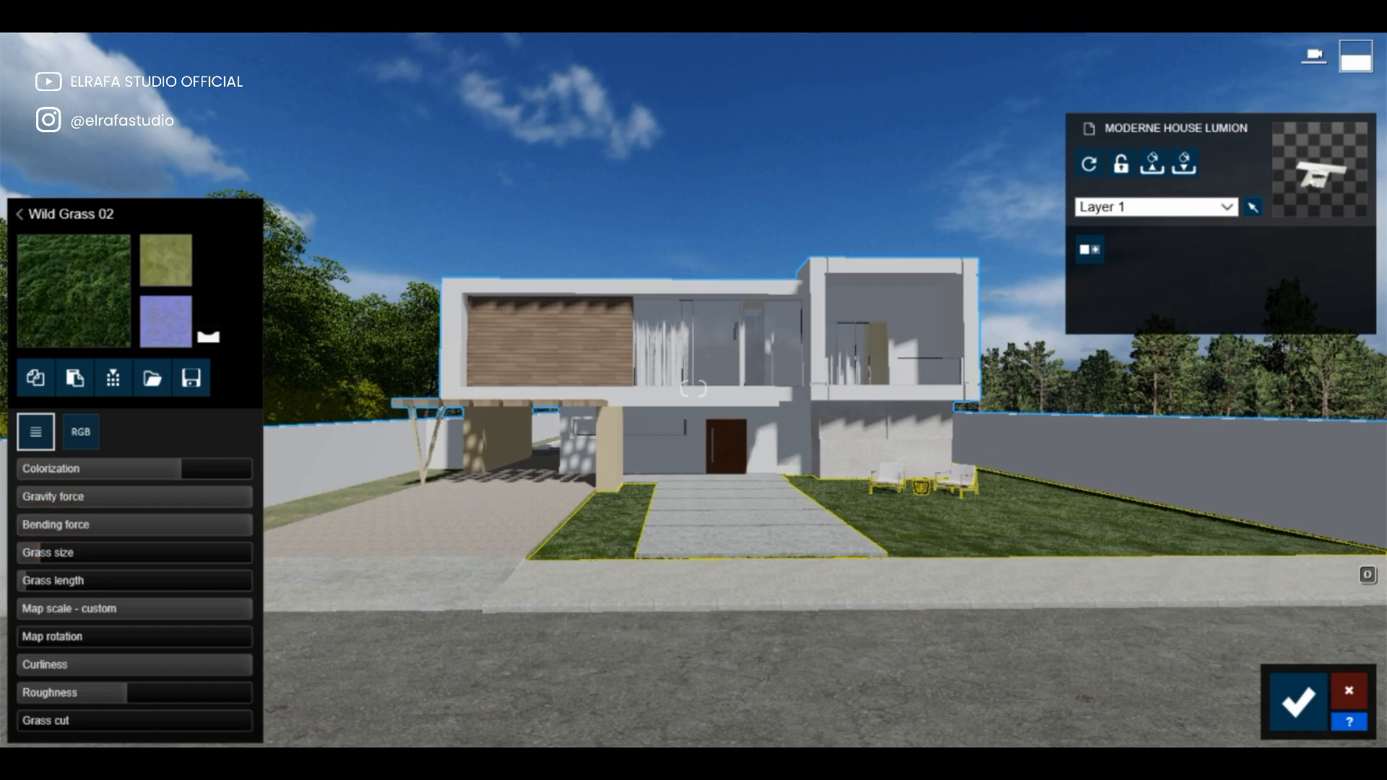
Apply Wild Grass 02 to the grass strip beside the driveway, reducing the grass length and setting grass size to 0.1.
{"action": "key", "text": "s"}
{"action": "key", "text": "a"}
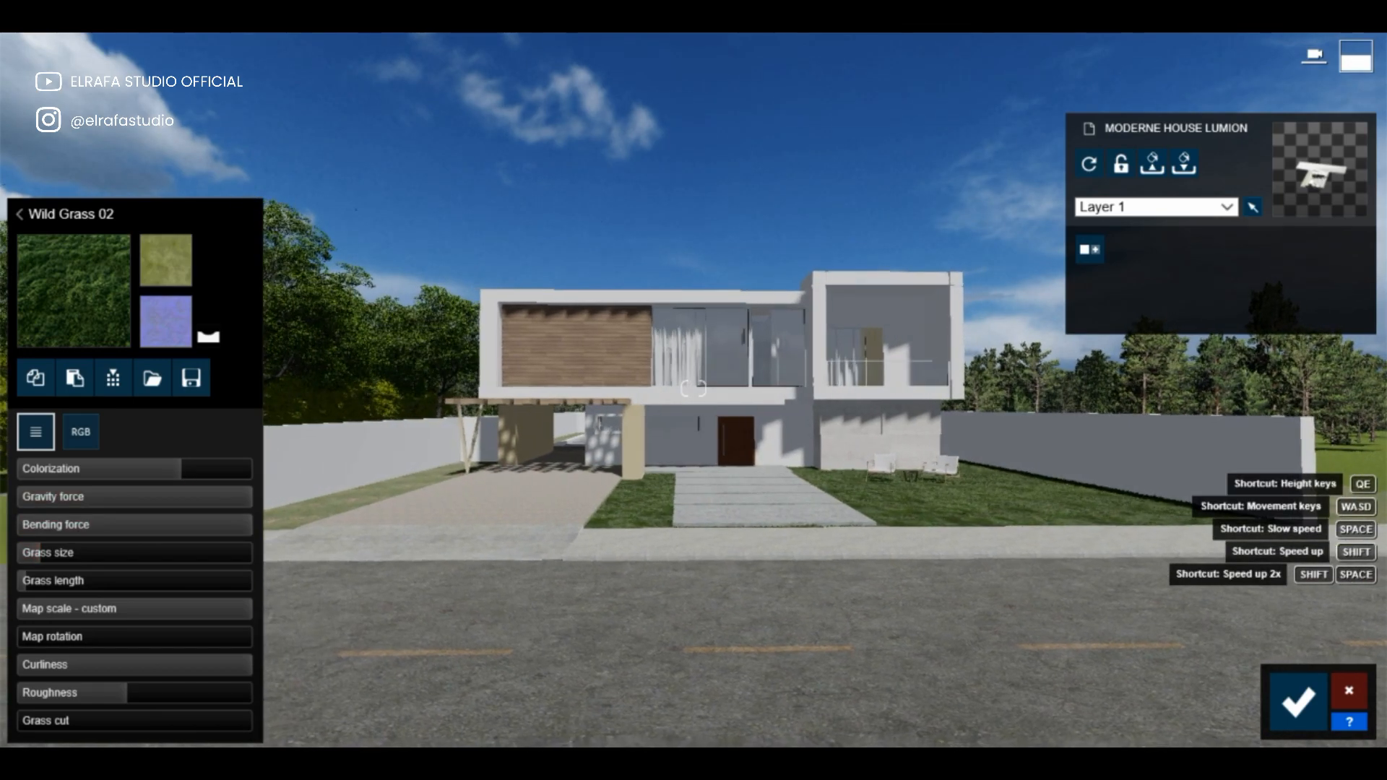
{"action": "left_click", "coordinate": [369, 494]}
{"action": "left_click", "coordinate": [138, 305]}
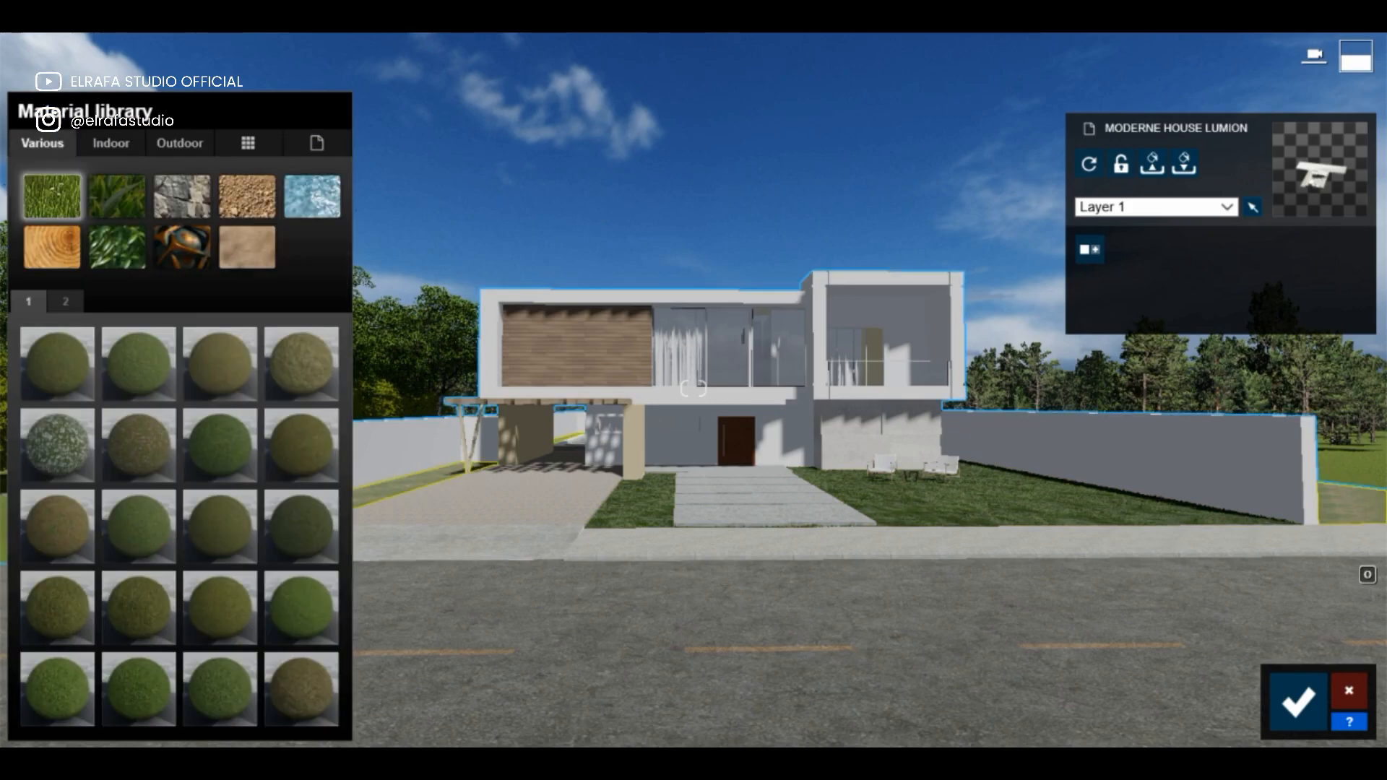
{"action": "left_click", "coordinate": [117, 196]}
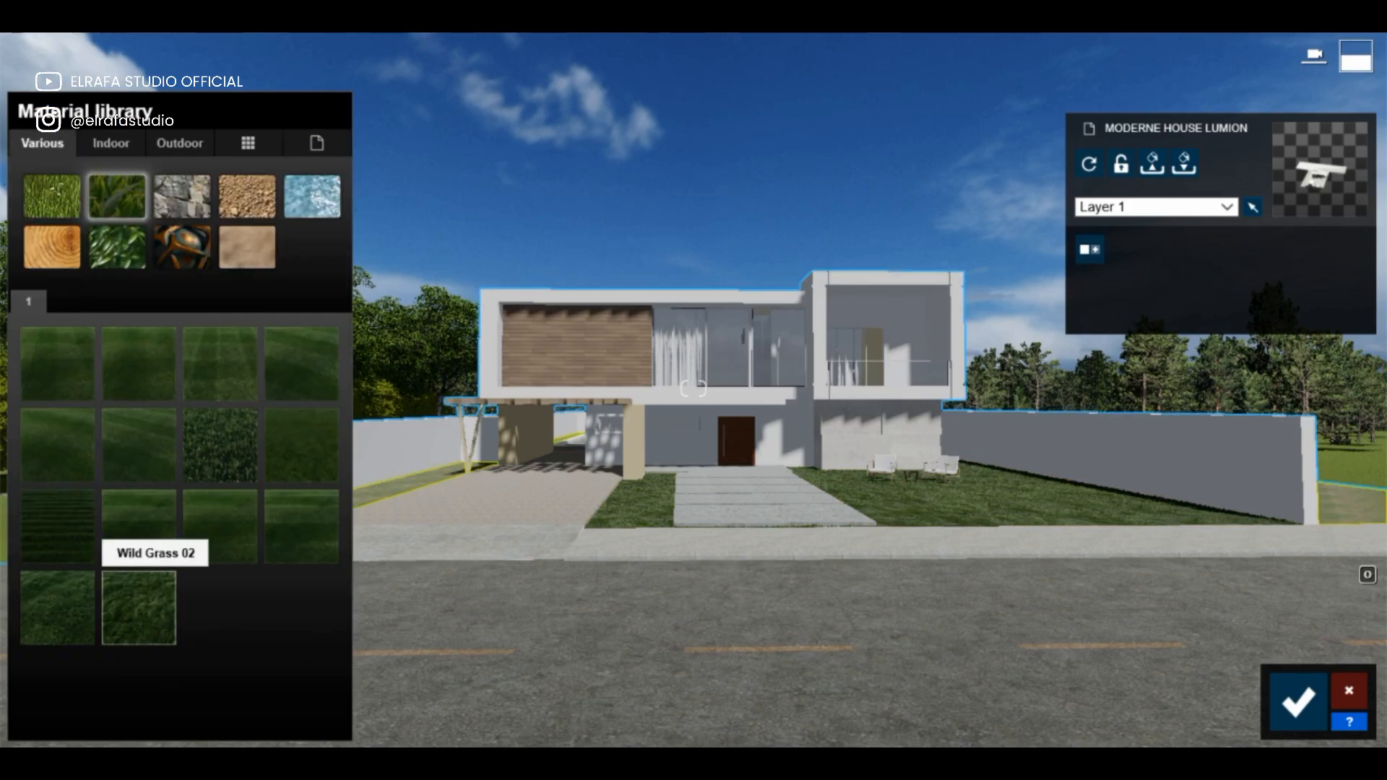
{"action": "left_click", "coordinate": [138, 608]}
{"action": "left_click", "coordinate": [138, 608]}
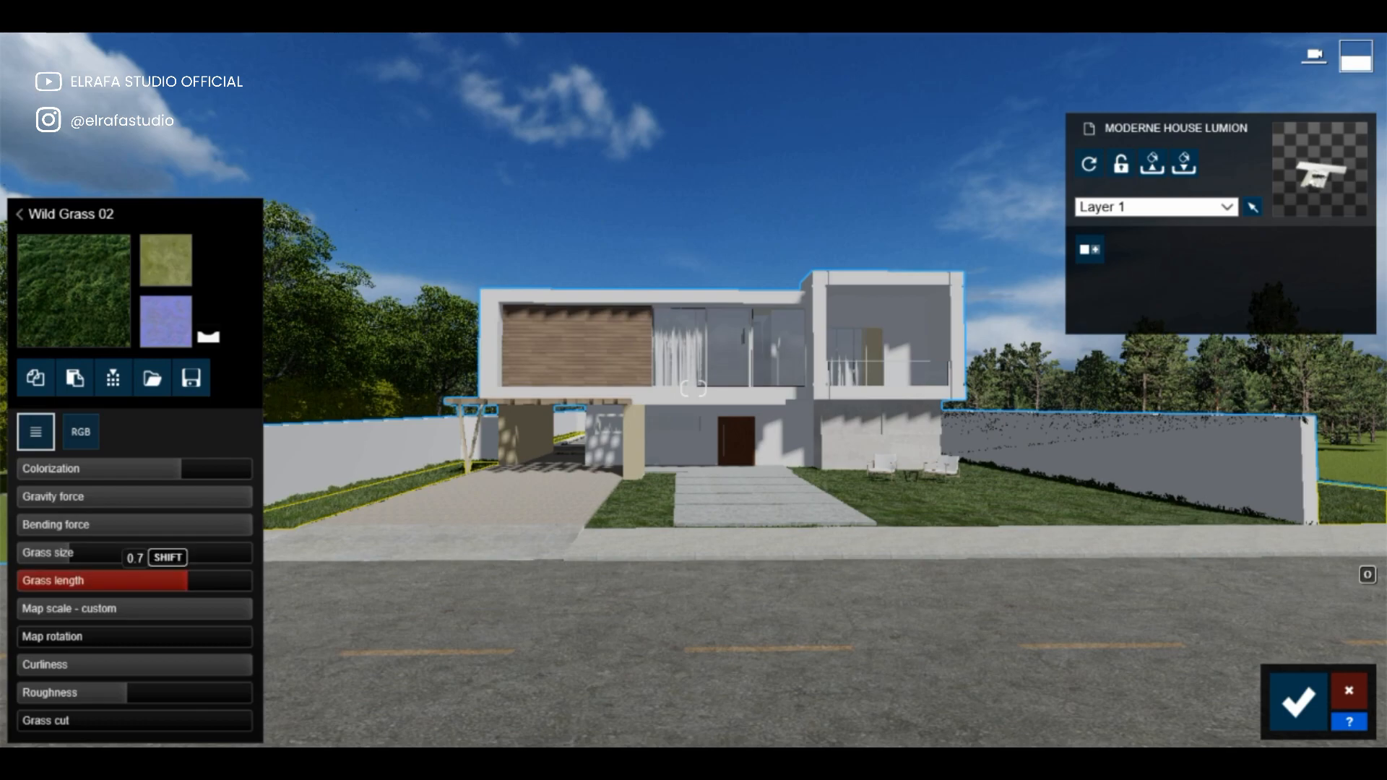
{"action": "left_click_drag", "start_coordinate": [188, 581], "coordinate": [33, 553]}
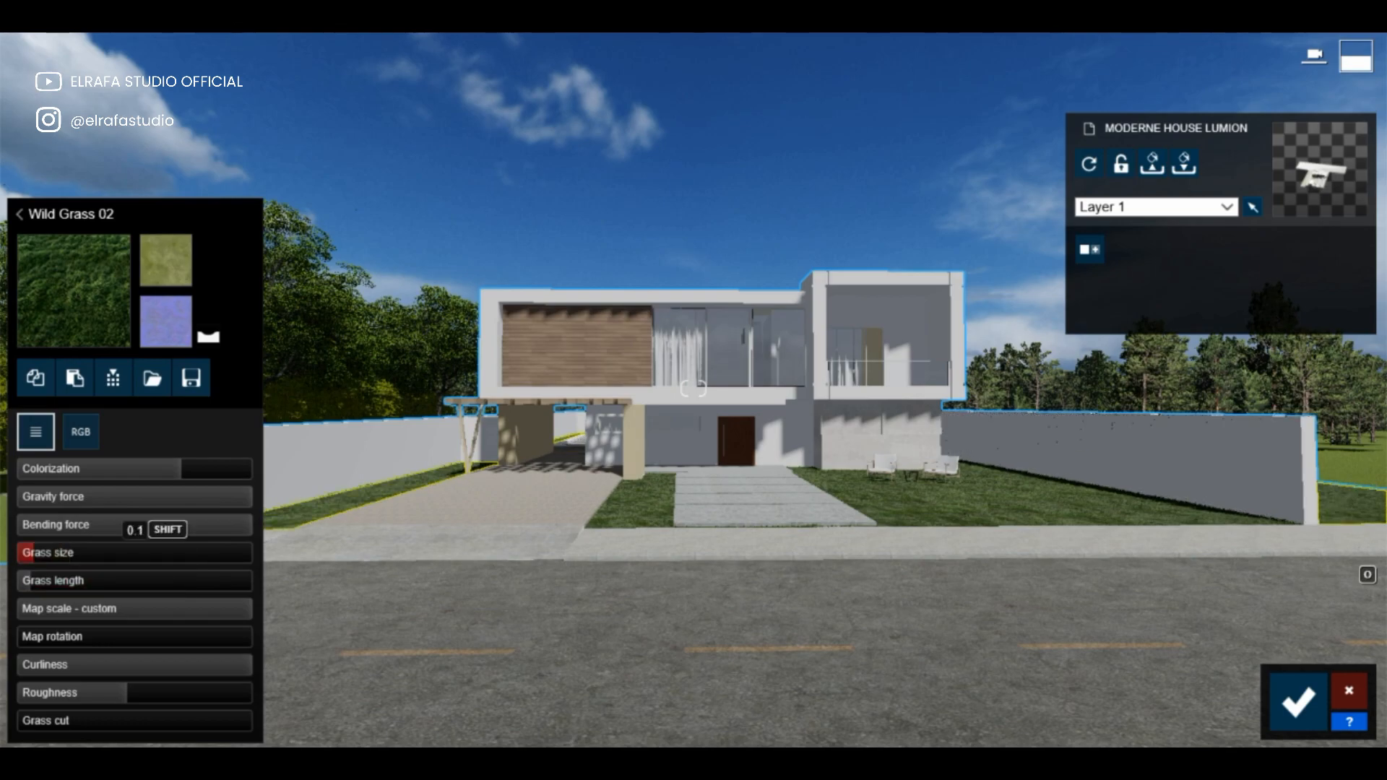
Apply the indoor metal material Aluminium to the front door's handle.
{"action": "key", "text": "w"}
{"action": "key", "text": "e"}
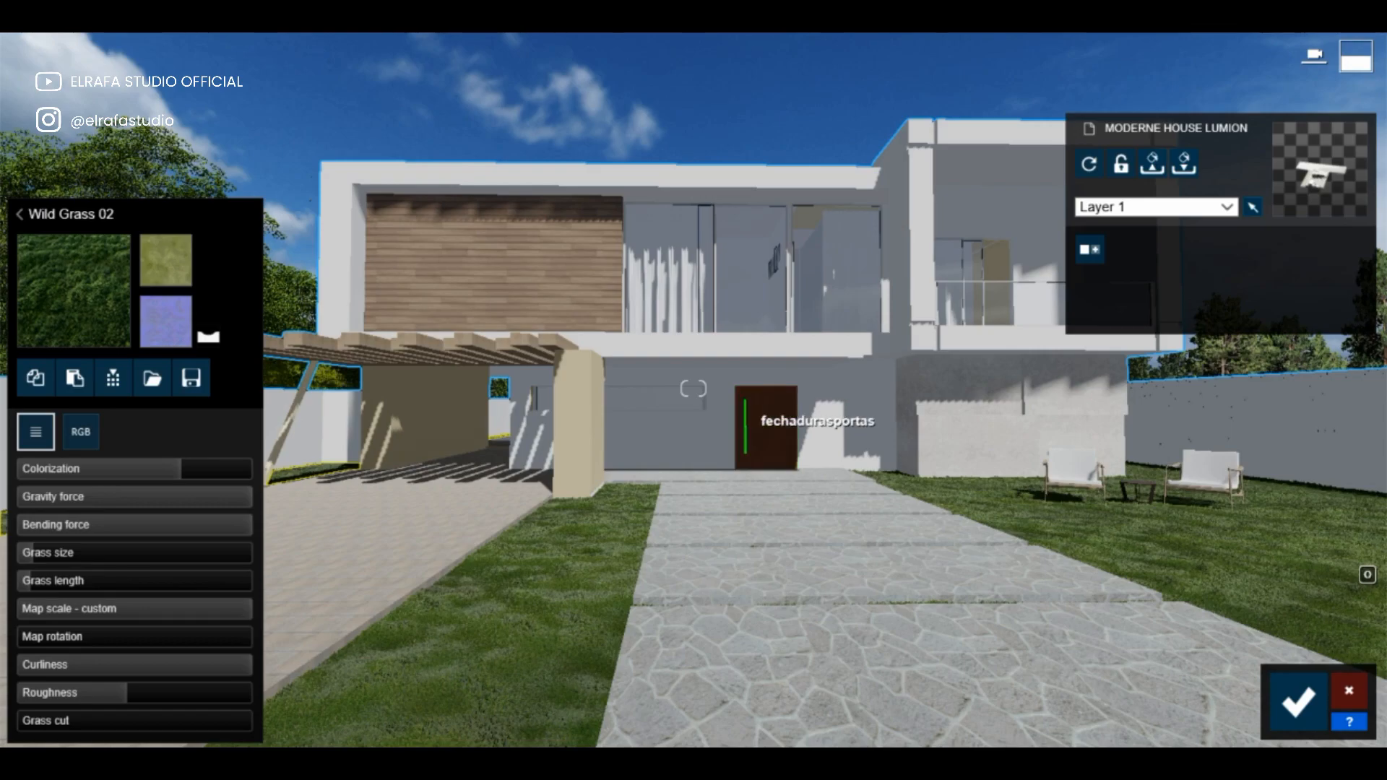
{"action": "left_click", "coordinate": [766, 426]}
{"action": "left_click", "coordinate": [110, 143]}
{"action": "left_click", "coordinate": [246, 196]}
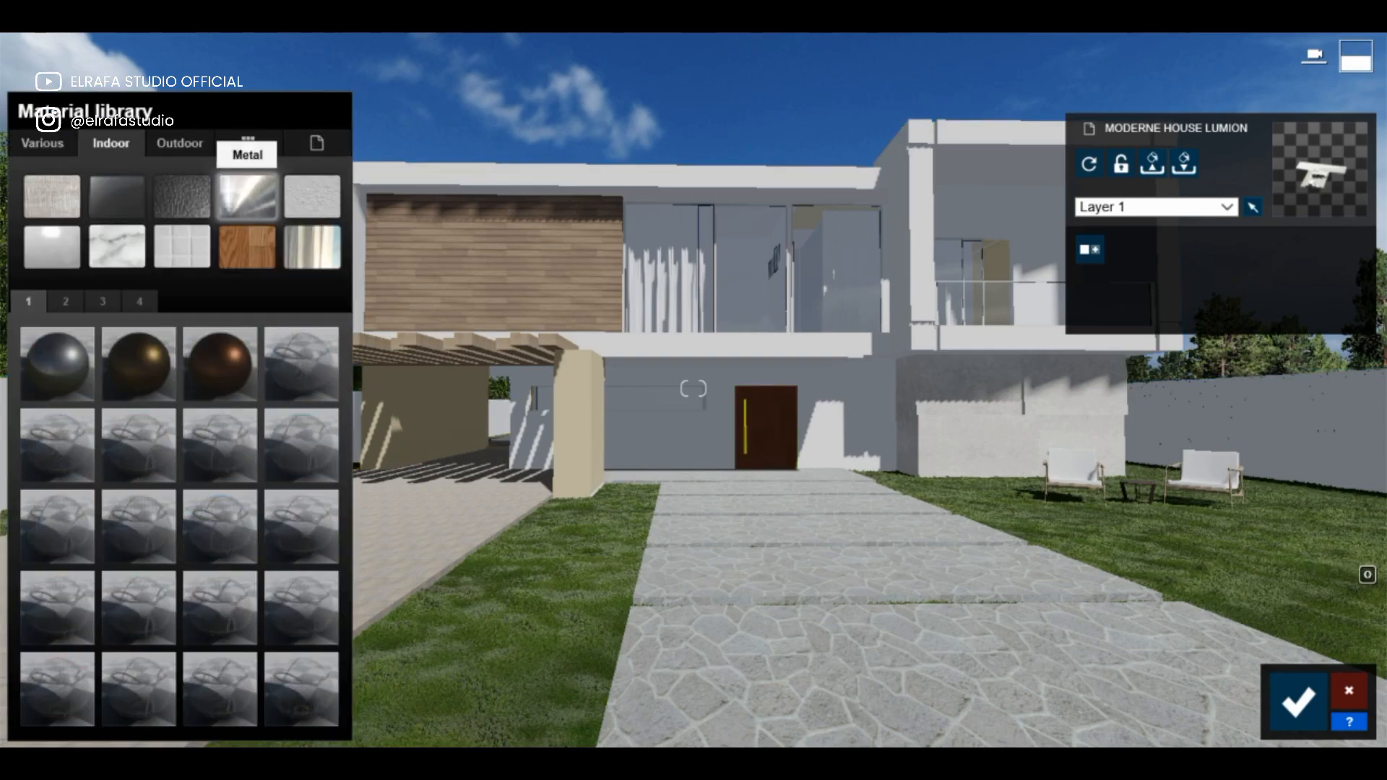
{"action": "left_click", "coordinate": [57, 364]}
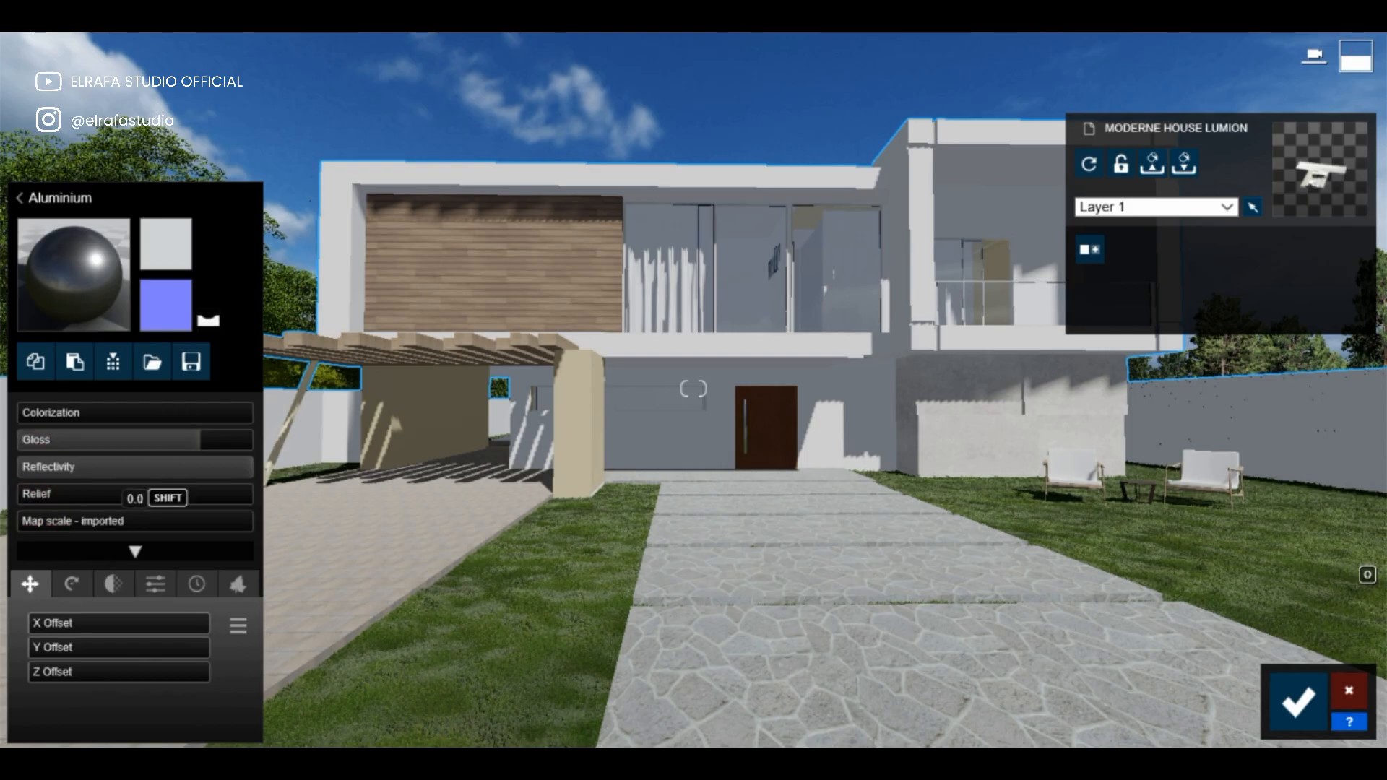
Replace the stamped-brick driveway surface with the outdoor concrete material Polii Concrete 021 VAR1 2K.
{"action": "key", "text": "s"}
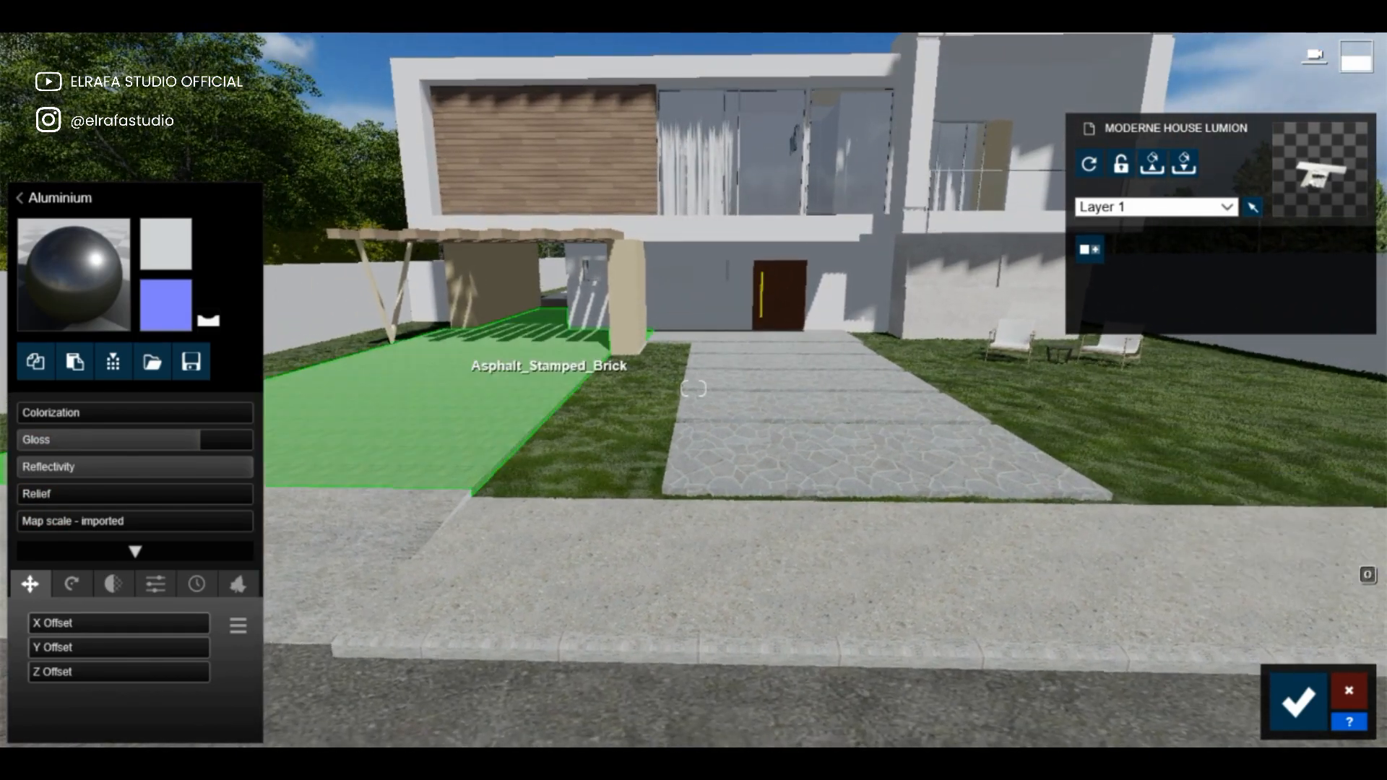
{"action": "left_click", "coordinate": [542, 390]}
{"action": "left_click", "coordinate": [110, 142]}
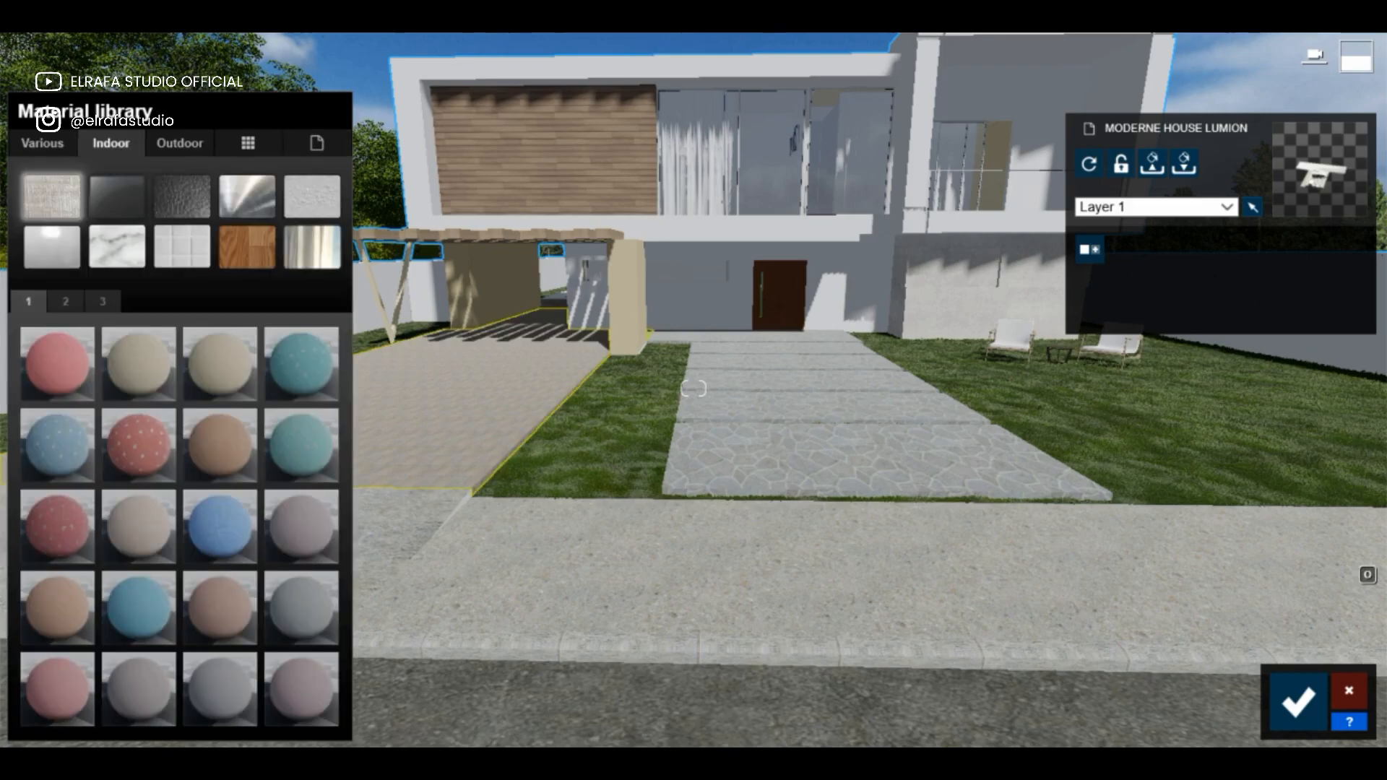
{"action": "left_click", "coordinate": [179, 143]}
{"action": "left_click", "coordinate": [117, 195]}
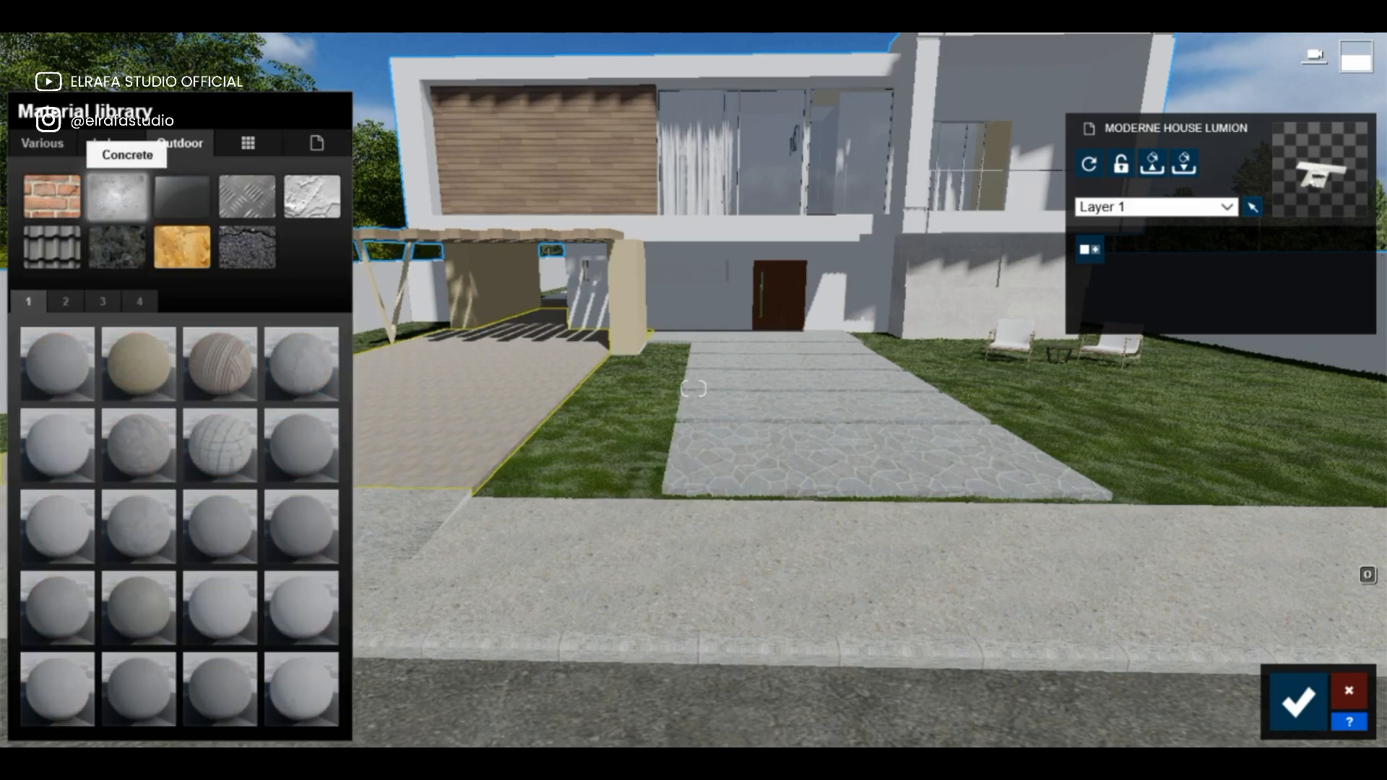
{"action": "left_click", "coordinate": [103, 301]}
{"action": "left_click", "coordinate": [300, 365]}
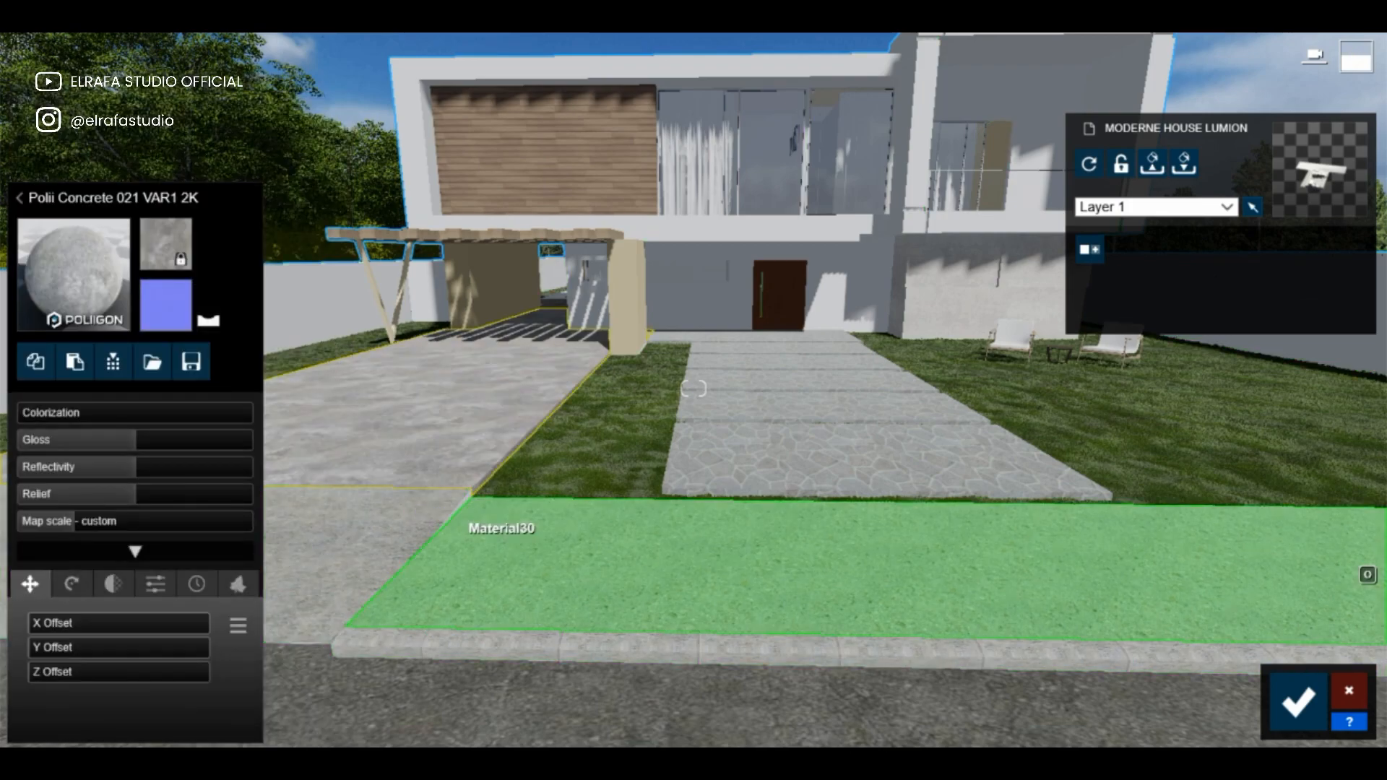
Apply the Polii Concrete 021 VAR1 2K material to the sidewalk in front of the lawn.
{"action": "left_click", "coordinate": [509, 546]}
{"action": "left_click", "coordinate": [110, 143]}
{"action": "left_click", "coordinate": [180, 143]}
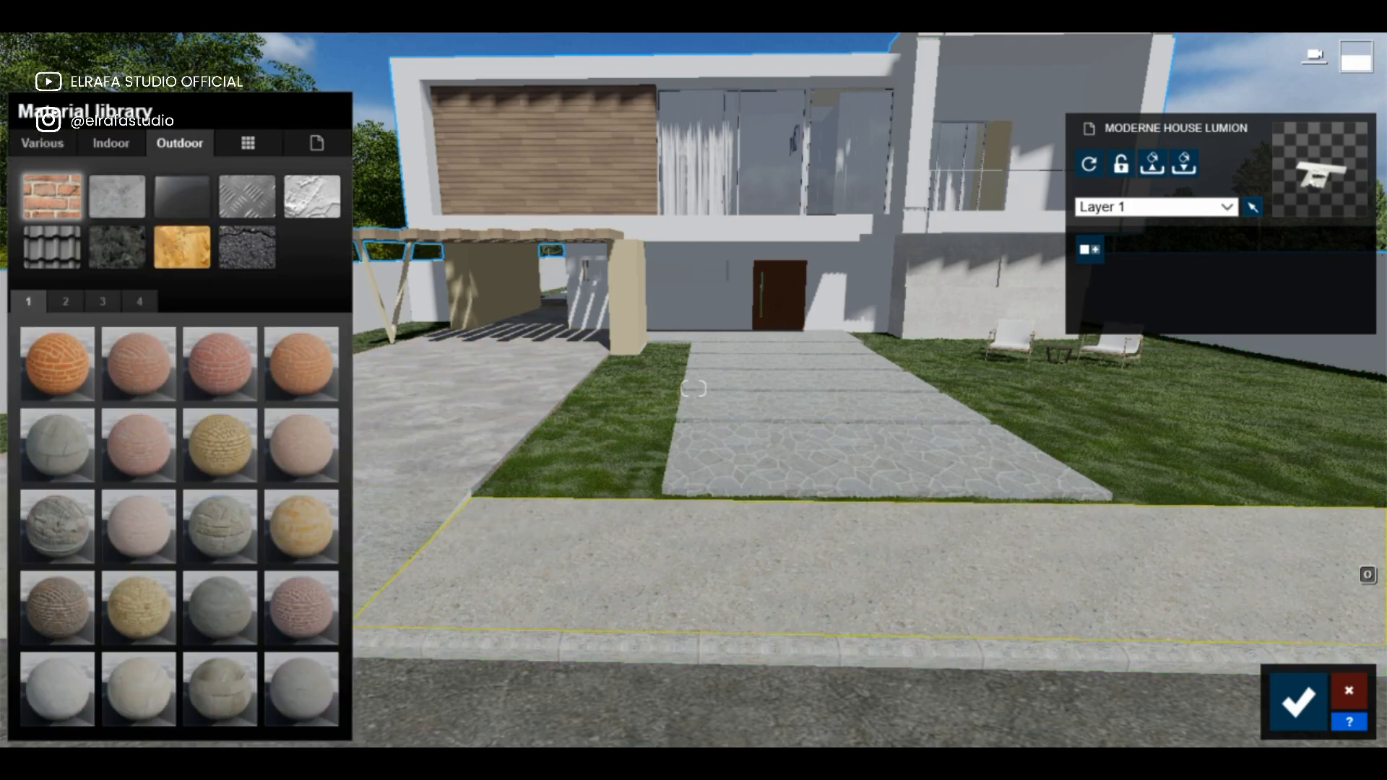
{"action": "left_click", "coordinate": [117, 196]}
{"action": "left_click", "coordinate": [103, 301]}
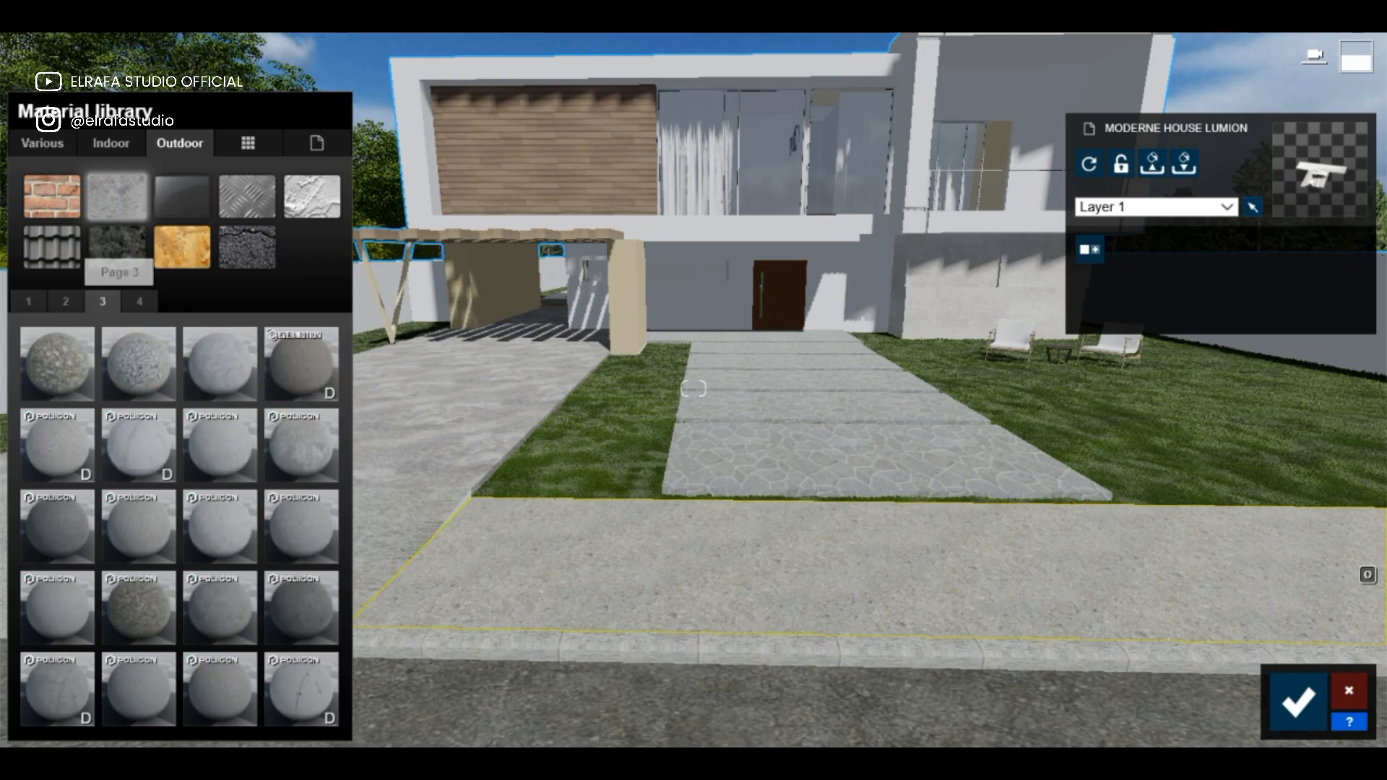
Apply Polii Concrete 021 VAR1 2K to the stone walkway leading to the front door.
{"action": "left_click", "coordinate": [693, 388]}
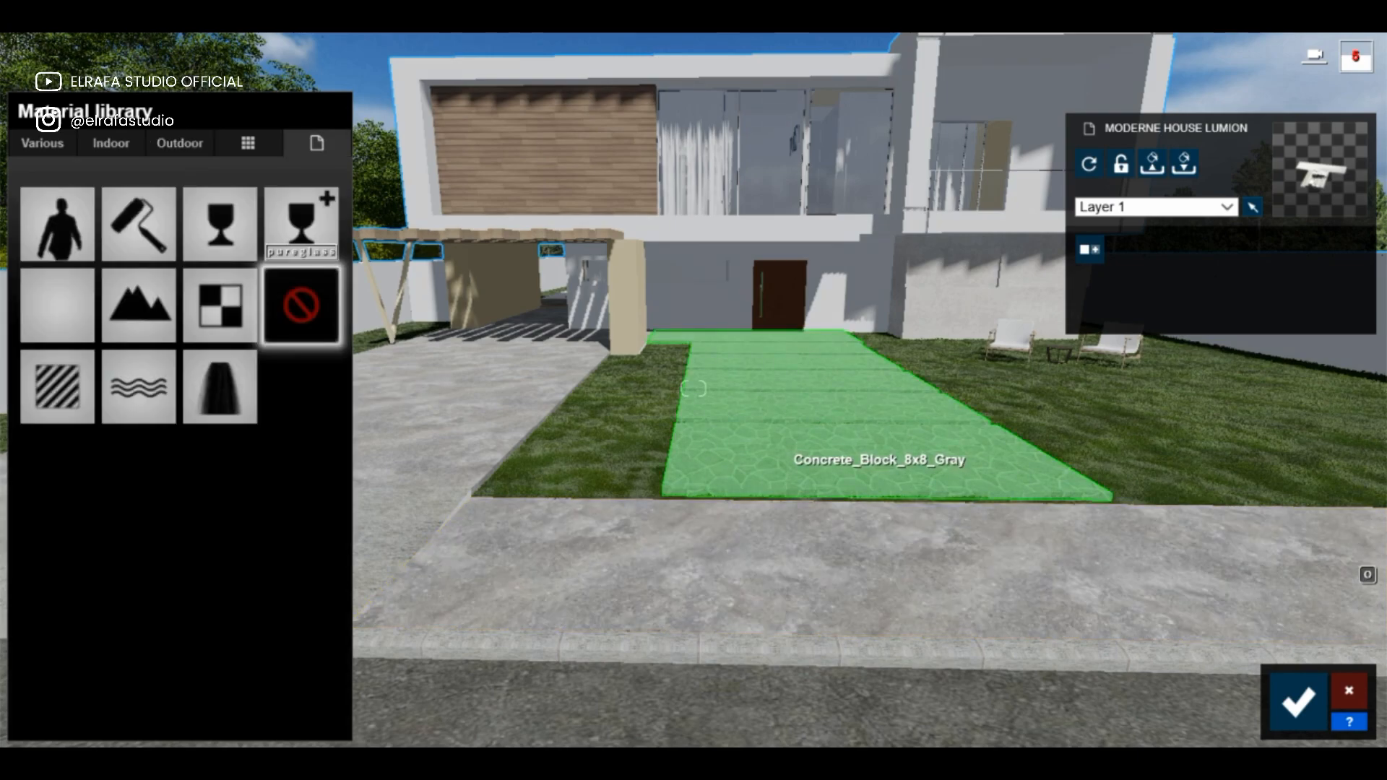
{"action": "left_click", "coordinate": [180, 143]}
{"action": "left_click", "coordinate": [117, 196]}
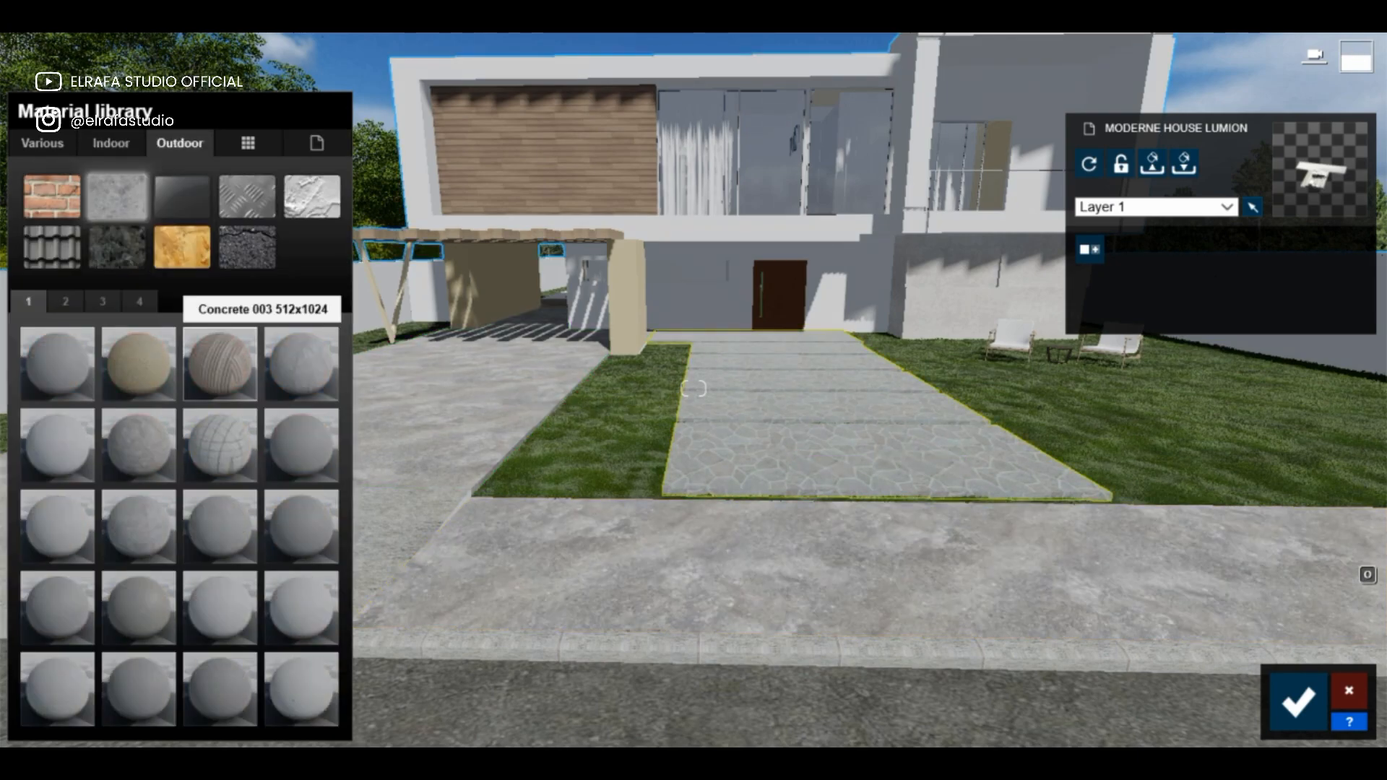
{"action": "left_click", "coordinate": [103, 302]}
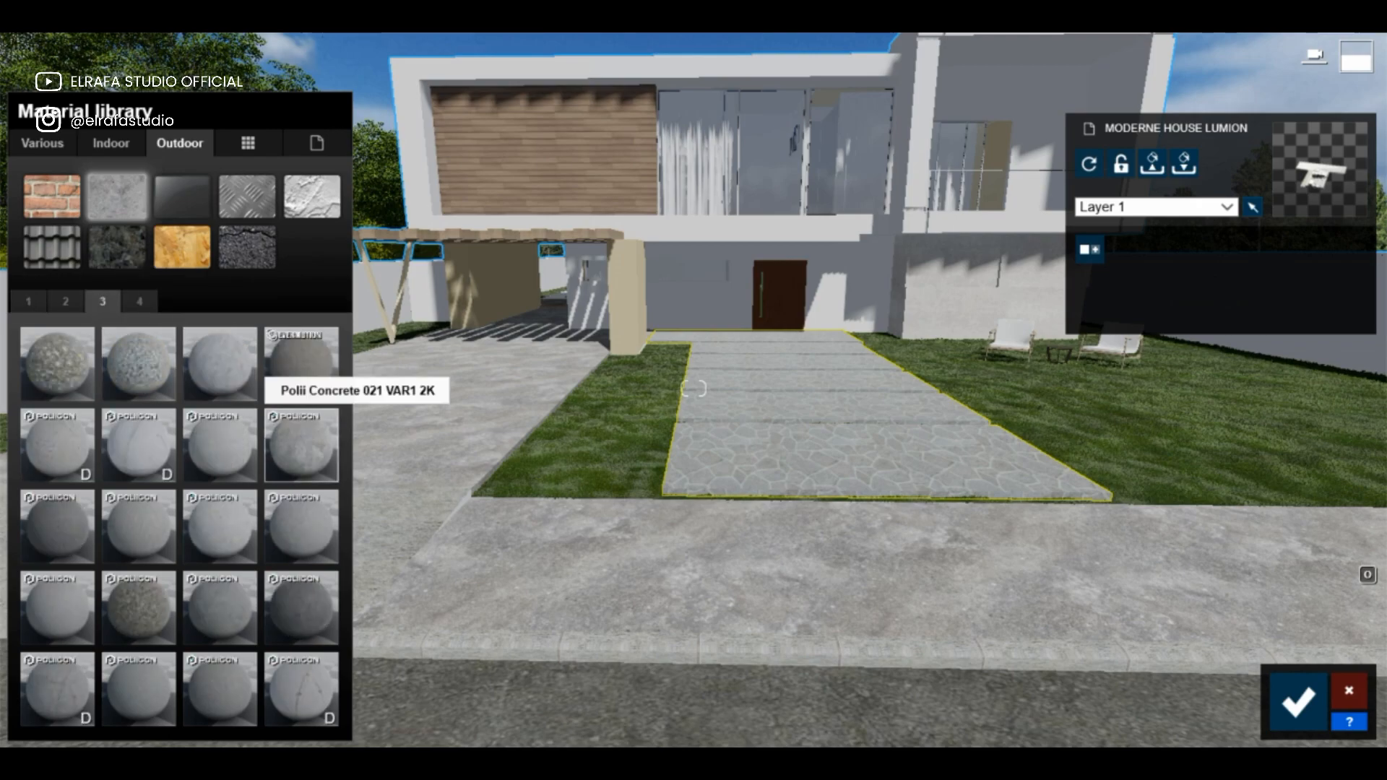
{"action": "left_click", "coordinate": [302, 441]}
Apply Polii Concrete 021 VAR1 2K to the curb and the driveway entrance along the street.
{"action": "left_click", "coordinate": [663, 639]}
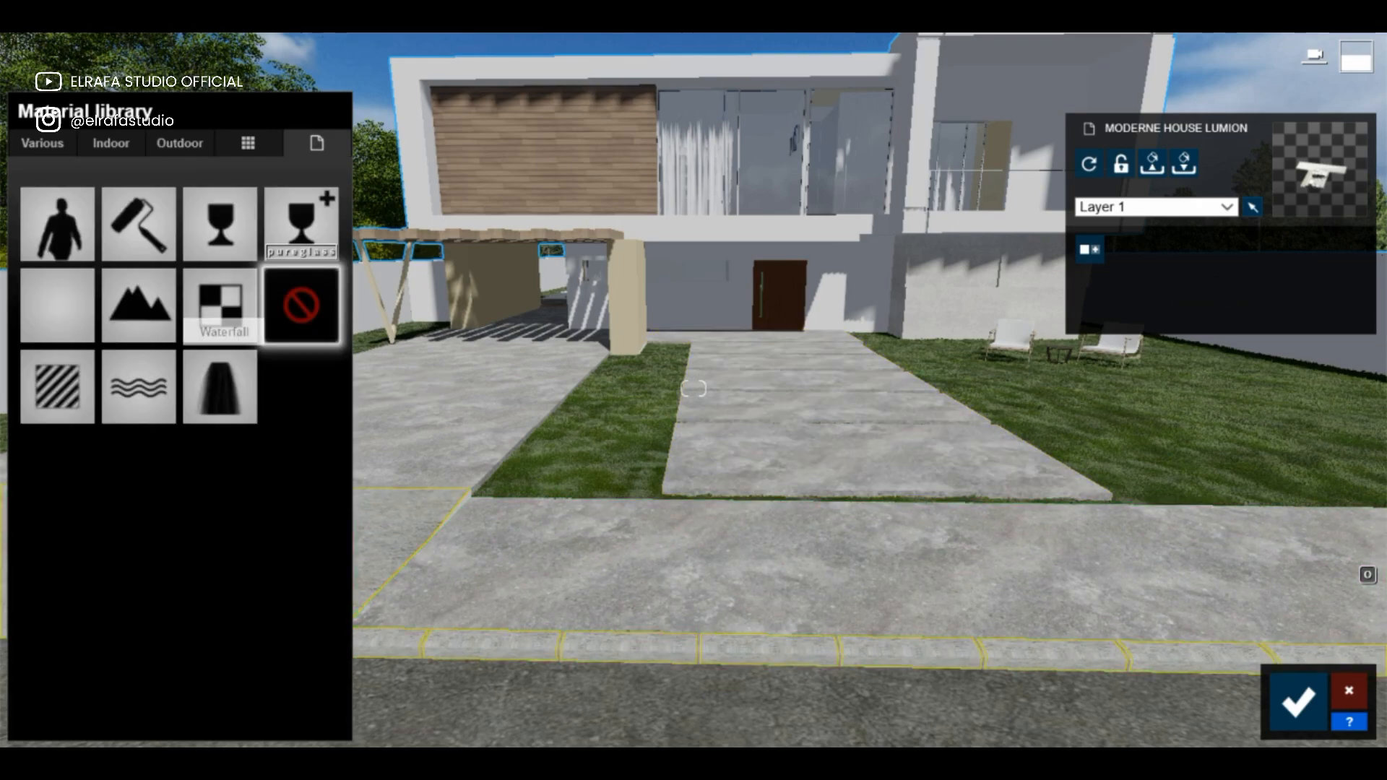
{"action": "left_click", "coordinate": [180, 143]}
{"action": "left_click", "coordinate": [117, 196]}
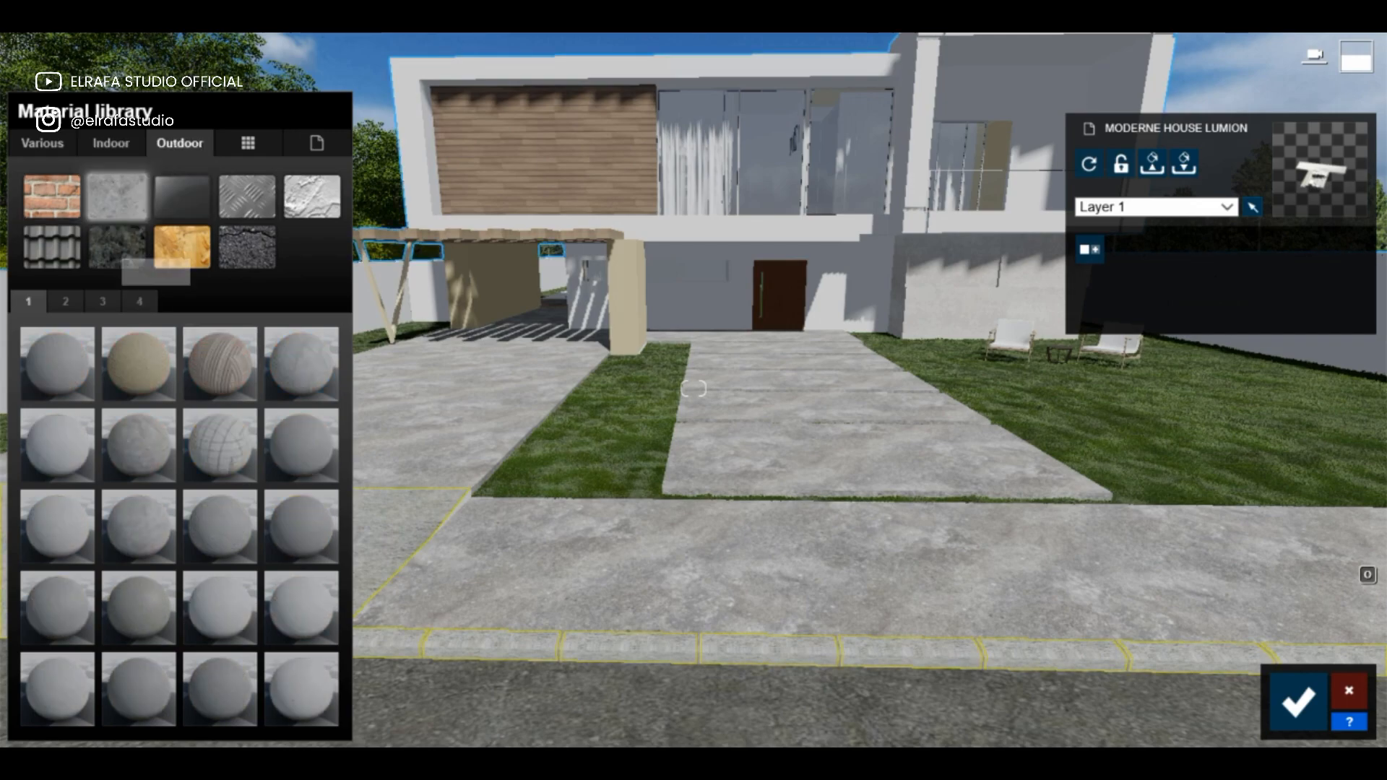
{"action": "left_click", "coordinate": [103, 301]}
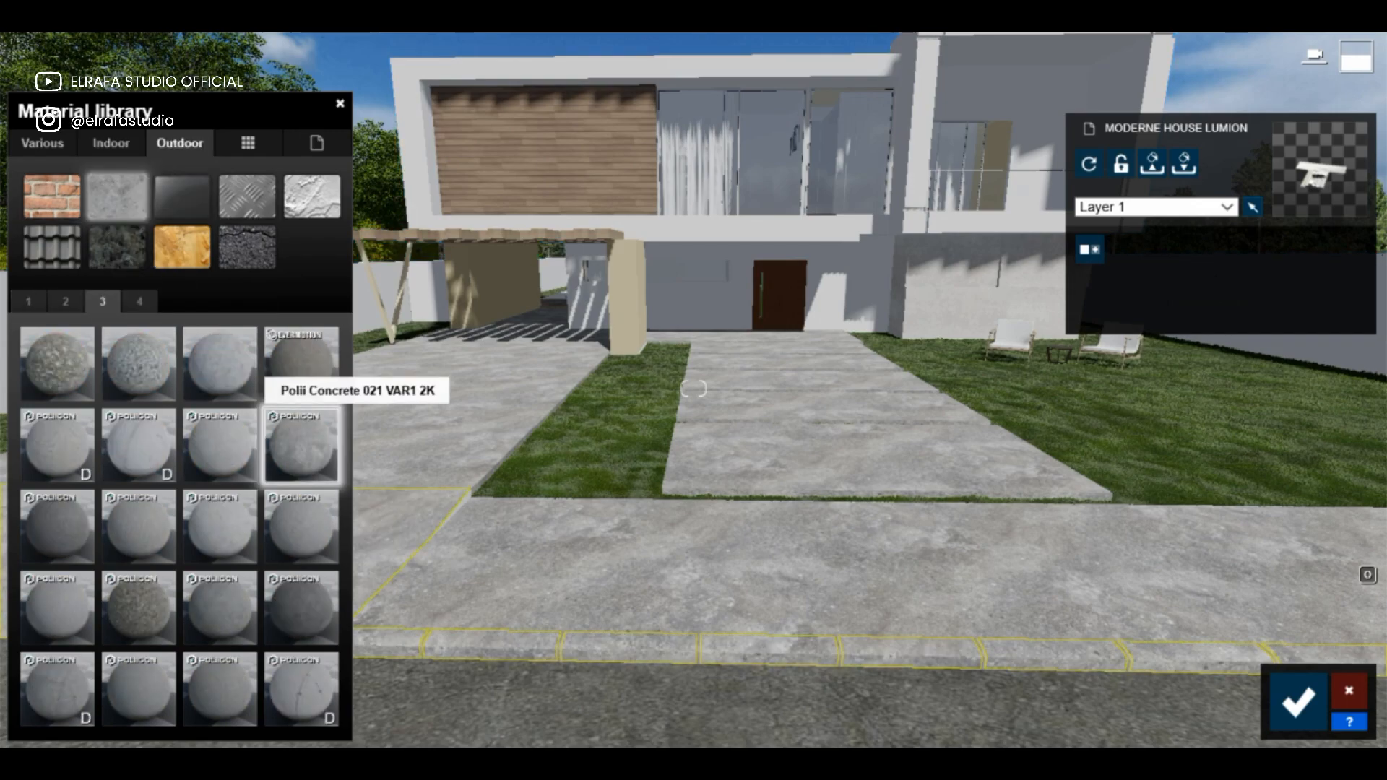
Apply a dark outdoor asphalt material to the road in front of the house.
{"action": "key", "text": "s"}
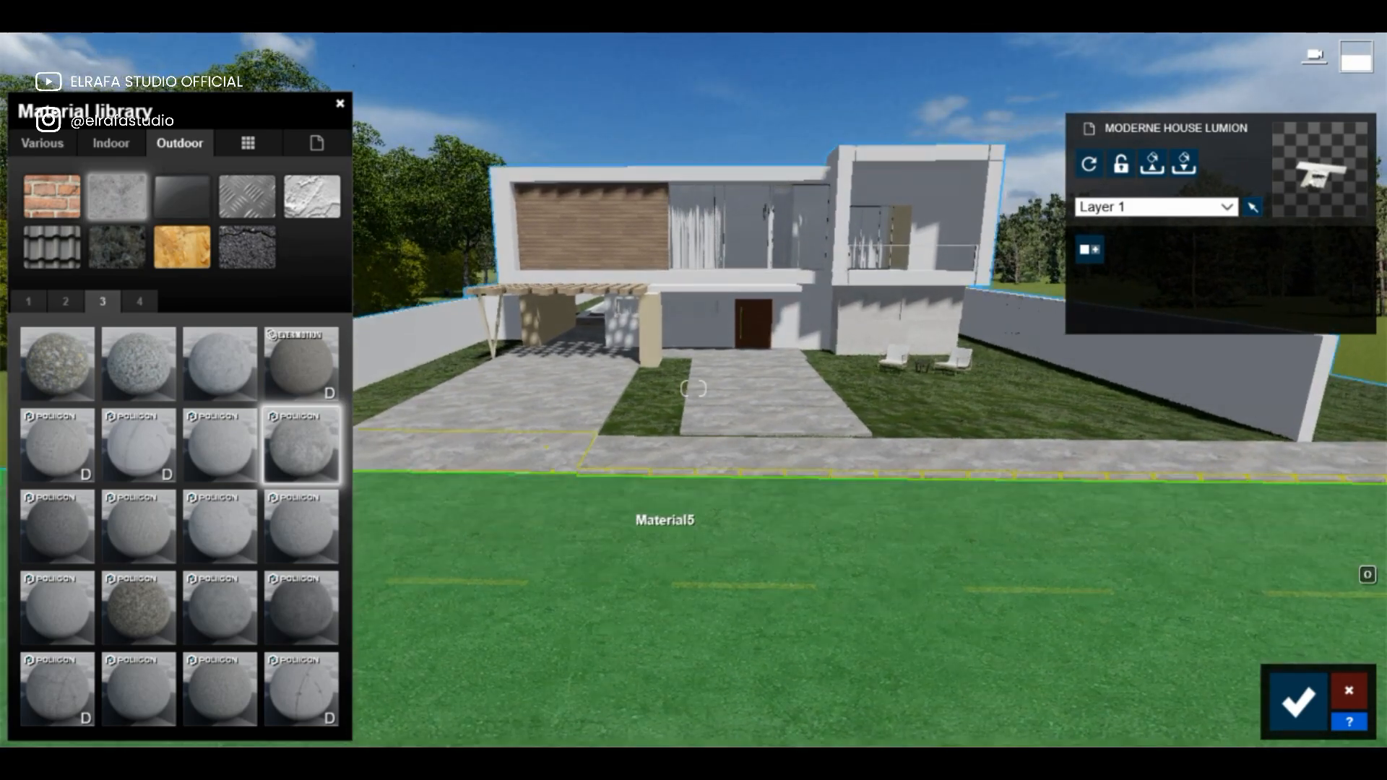
{"action": "left_click", "coordinate": [665, 541]}
{"action": "left_click", "coordinate": [180, 143]}
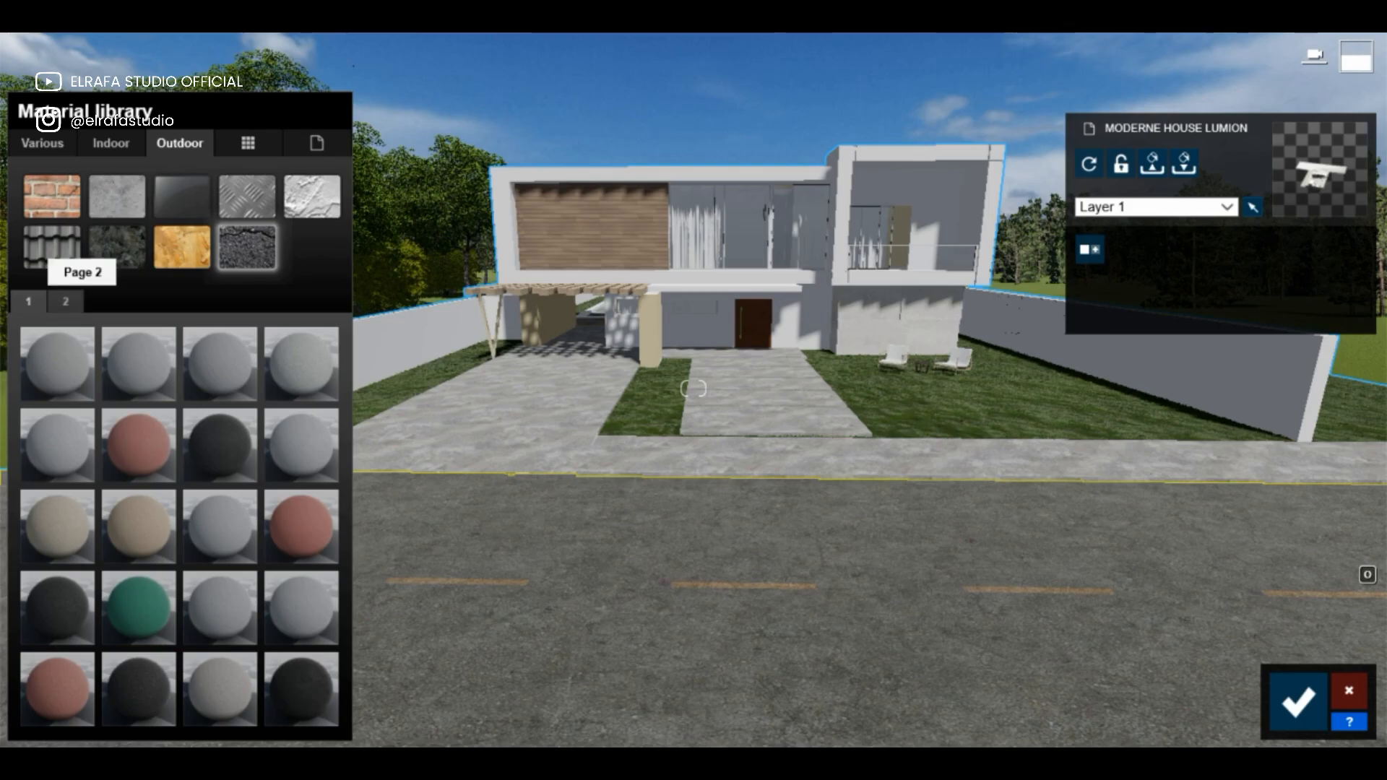
{"action": "left_click", "coordinate": [301, 690]}
Apply a Poliigon indoor wood material to the front door.
{"action": "right_click_drag", "start_coordinate": [665, 398], "coordinate": [774, 449]}
{"action": "key", "text": "w"}
{"action": "key", "text": "a"}
{"action": "key", "text": "w"}
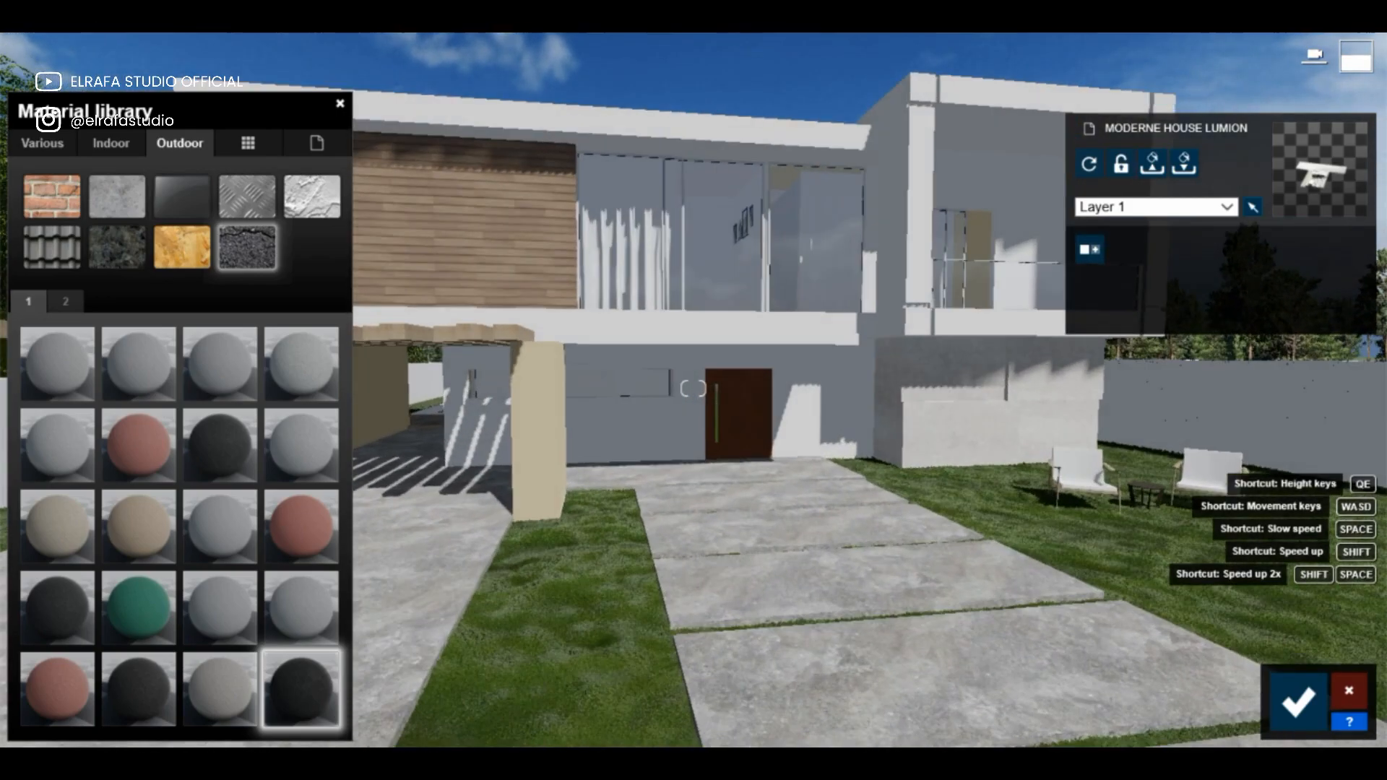
{"action": "left_click", "coordinate": [760, 407]}
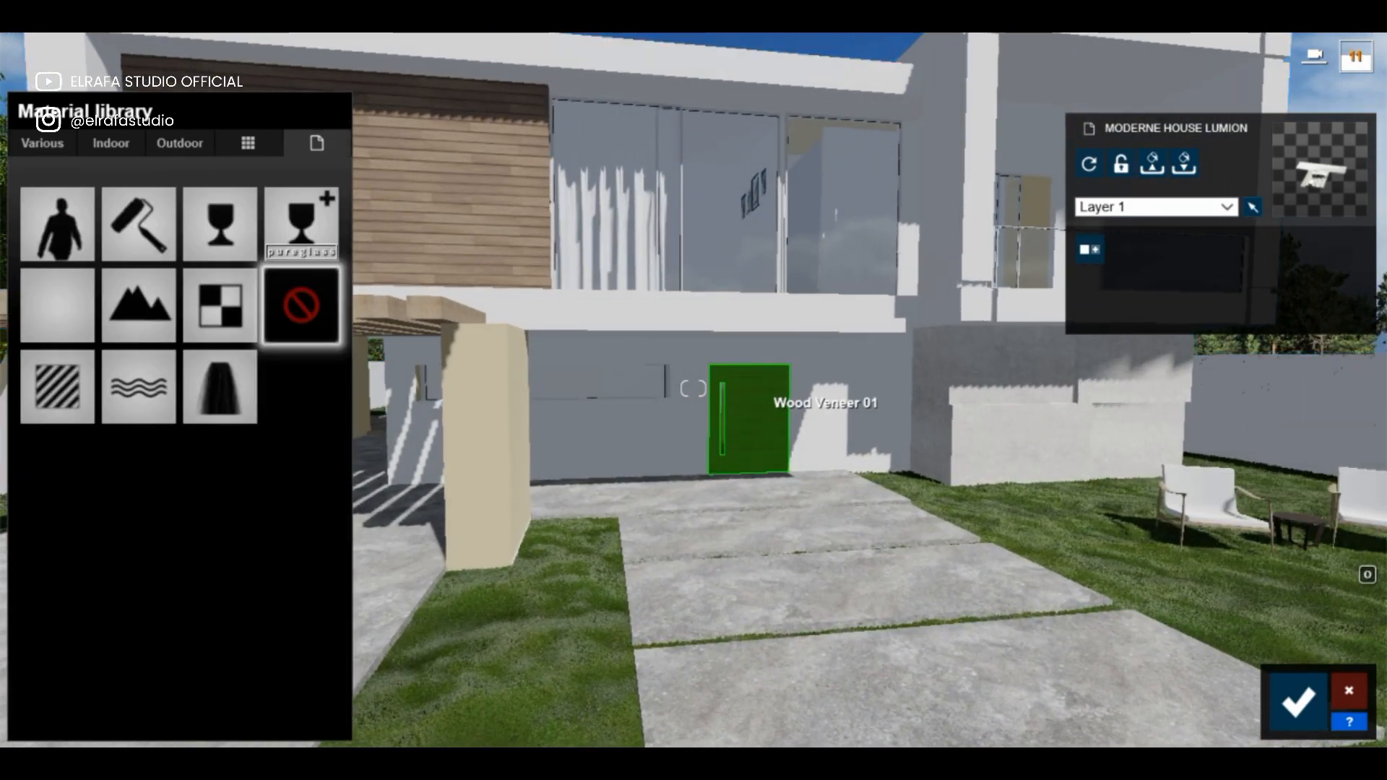
{"action": "left_click", "coordinate": [111, 143]}
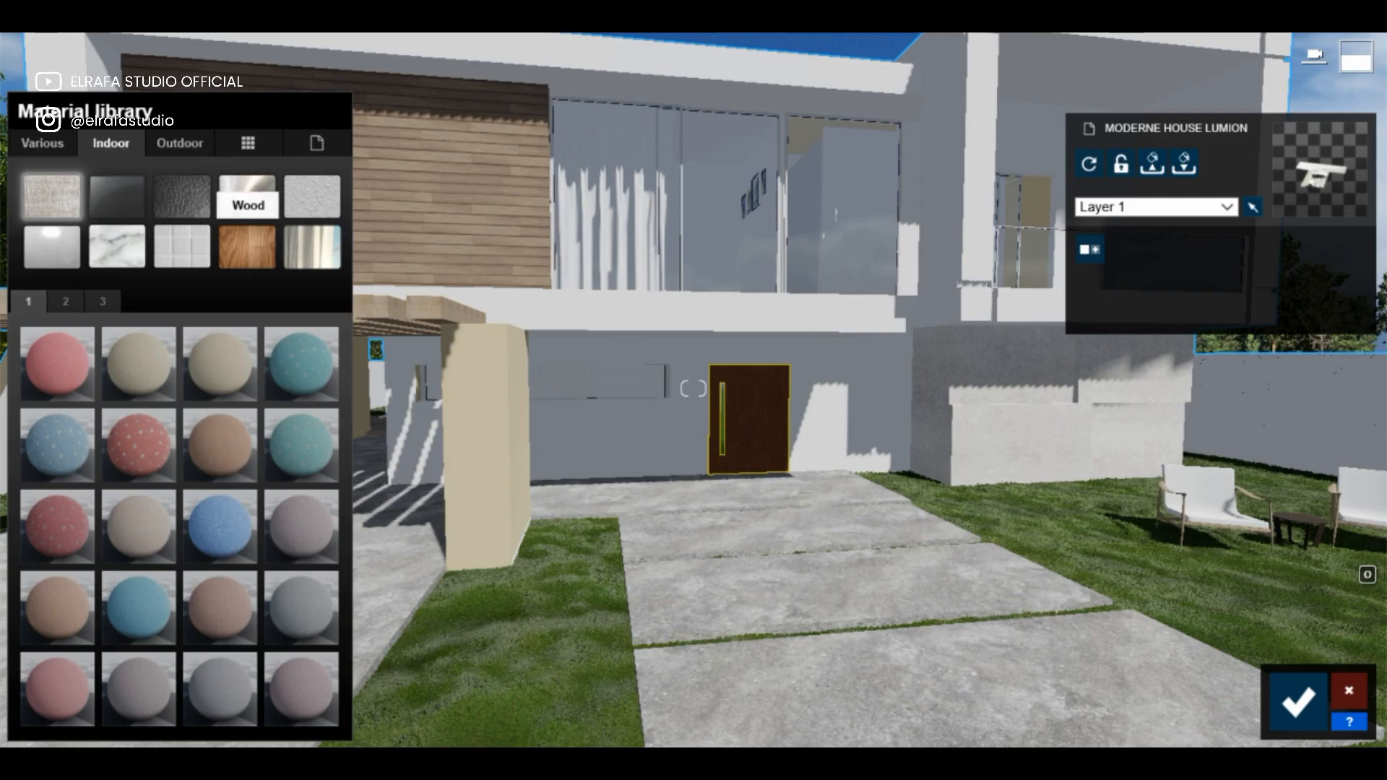
{"action": "left_click", "coordinate": [247, 246]}
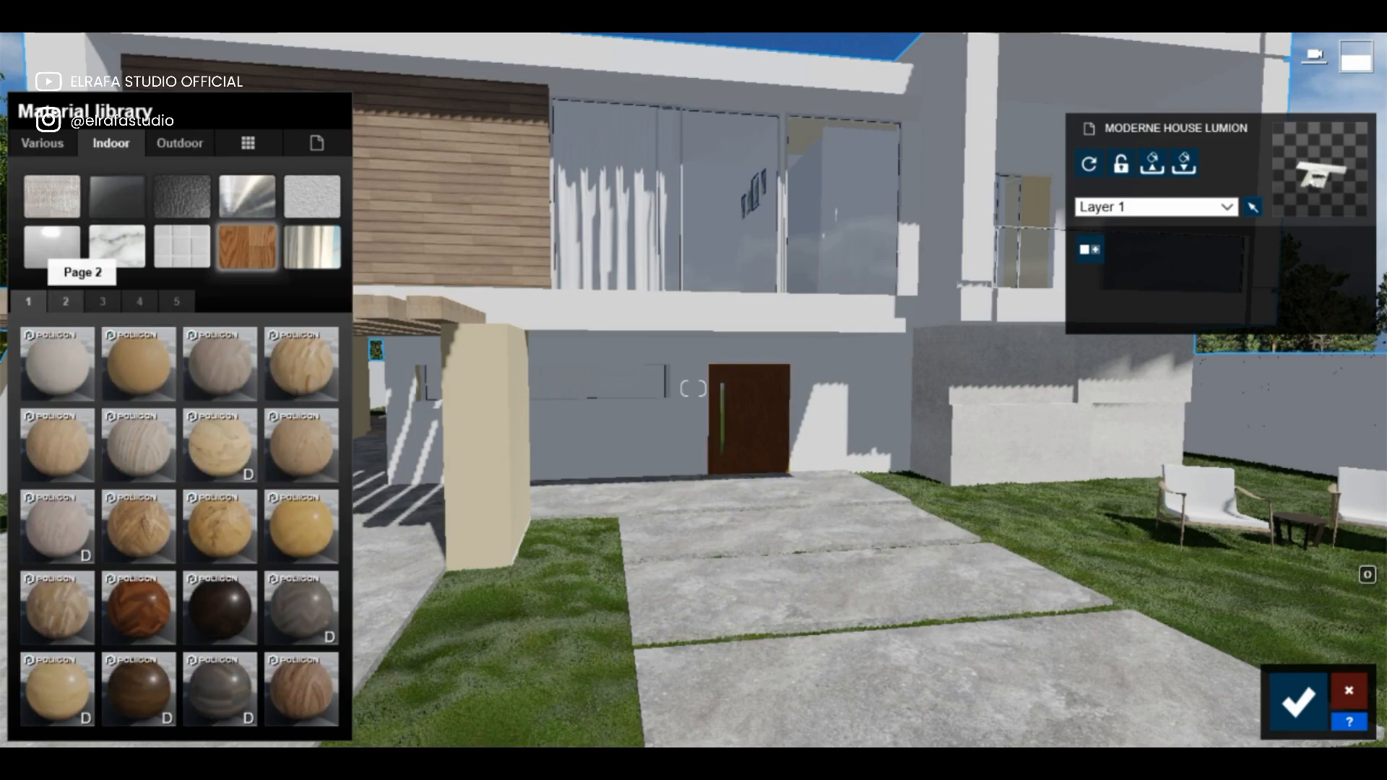
{"action": "left_click", "coordinate": [65, 302]}
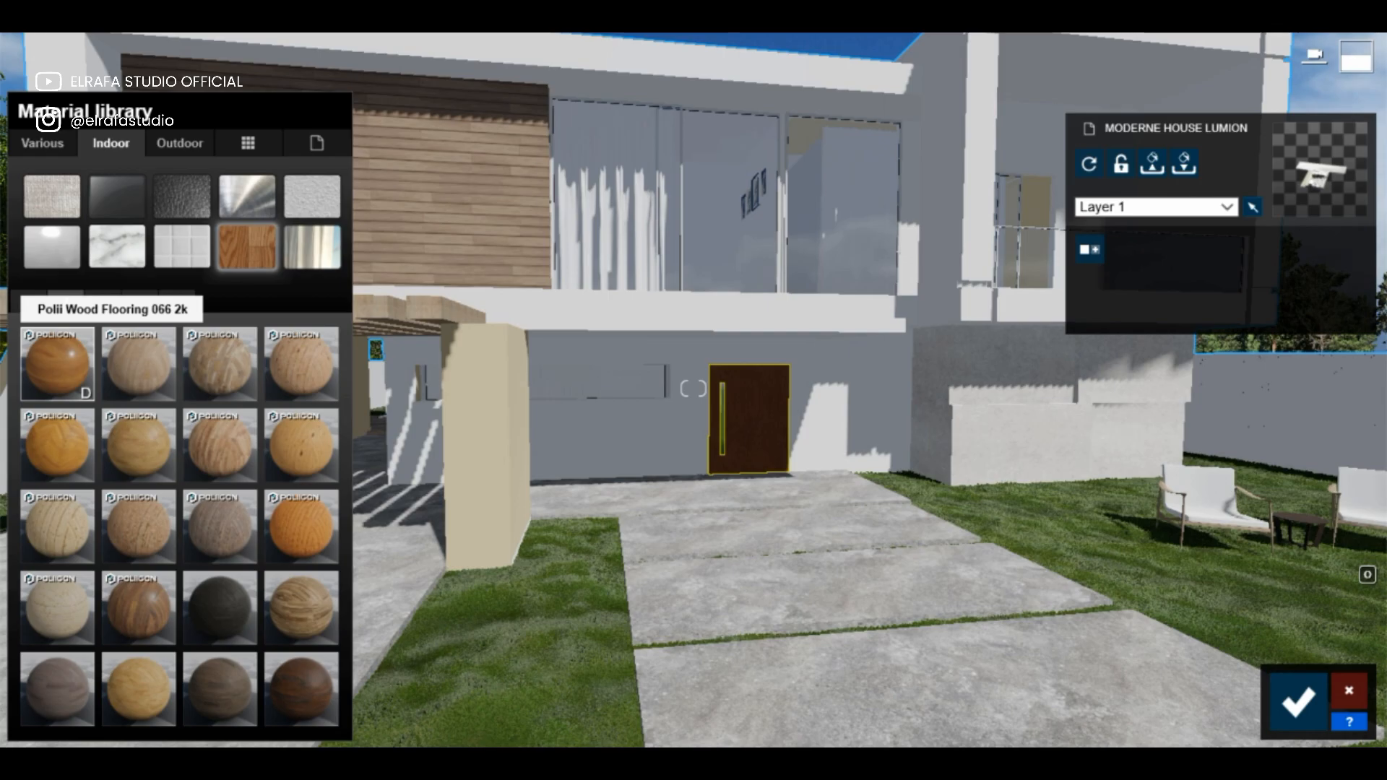
{"action": "left_click", "coordinate": [58, 364]}
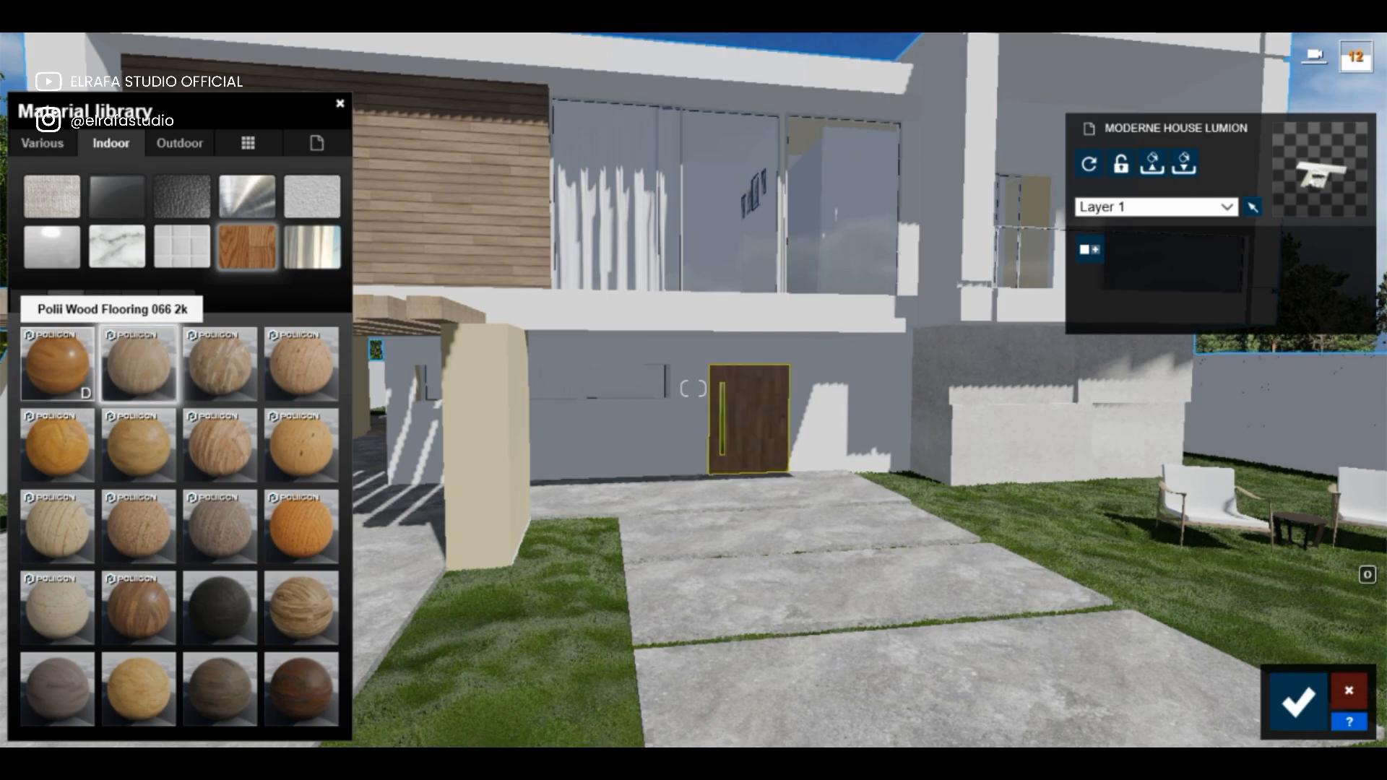
Save the material changes made to the house model.
{"action": "key", "text": "s"}
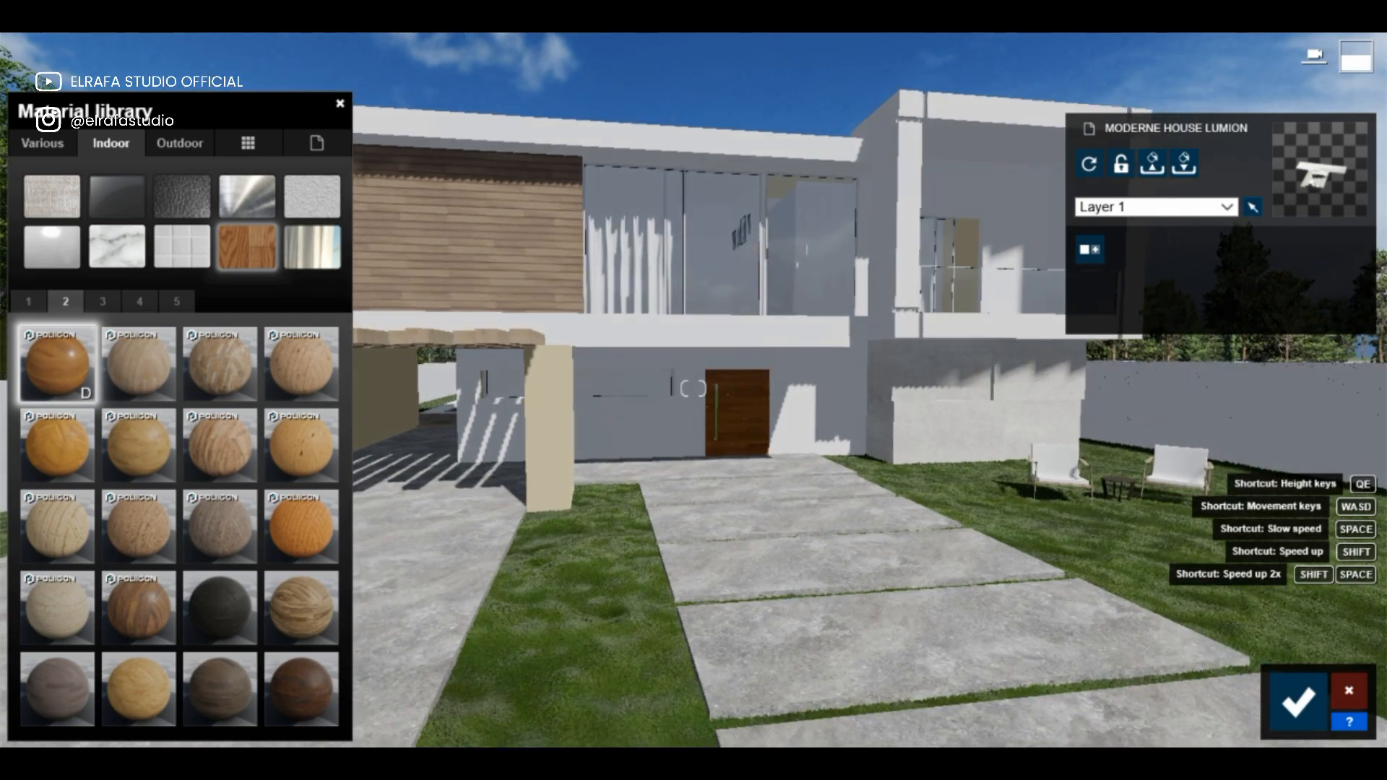
{"action": "left_click", "coordinate": [1298, 699]}
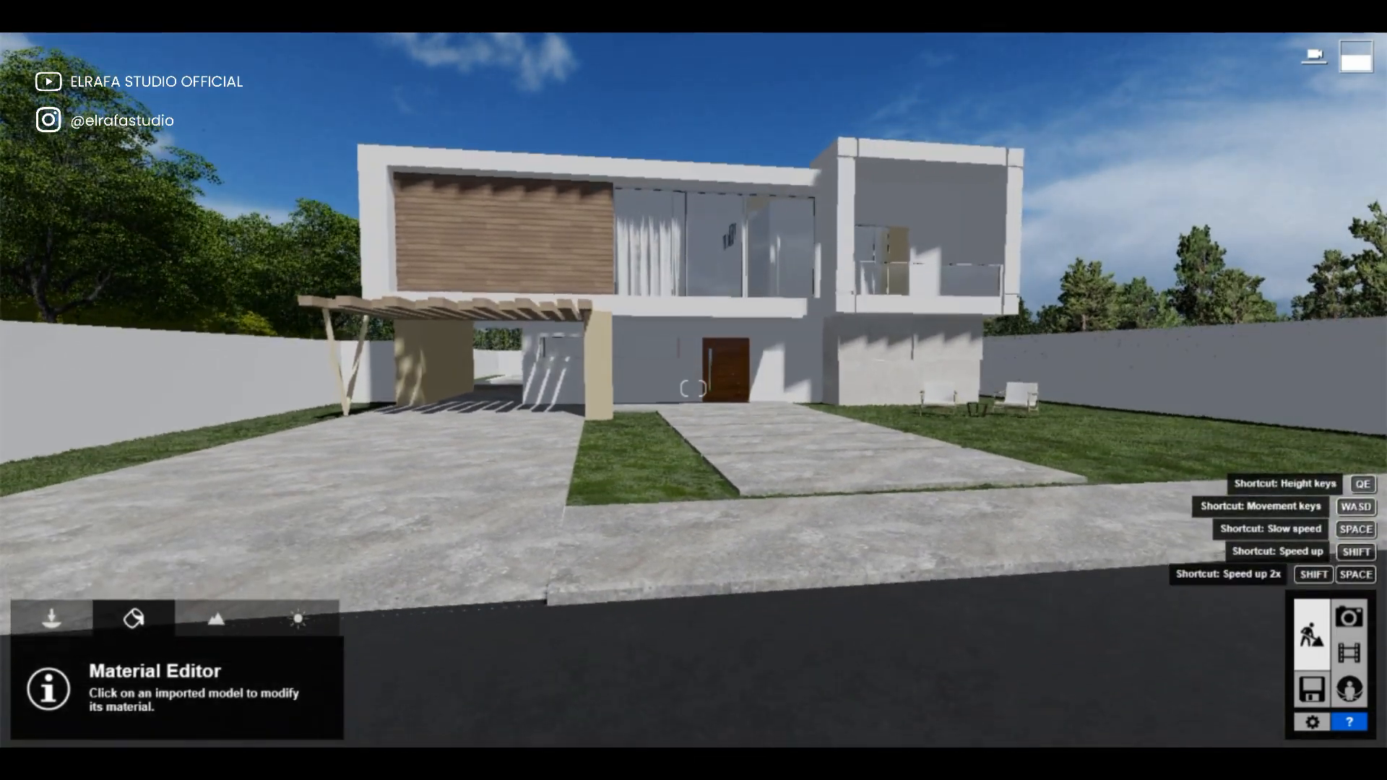
Place the man asian 0008 phone character from the character library on the front walkway.
{"action": "left_click", "coordinate": [51, 619]}
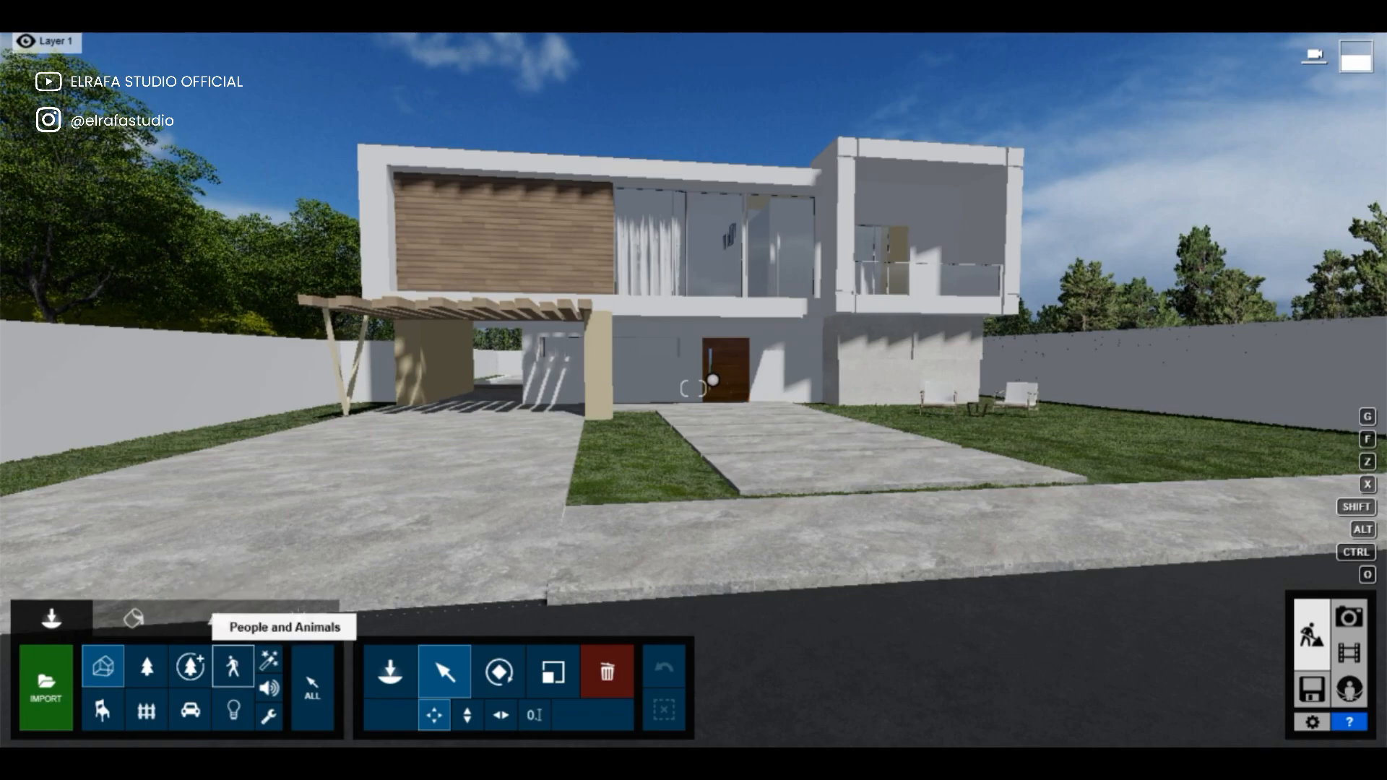
{"action": "left_click", "coordinate": [232, 667]}
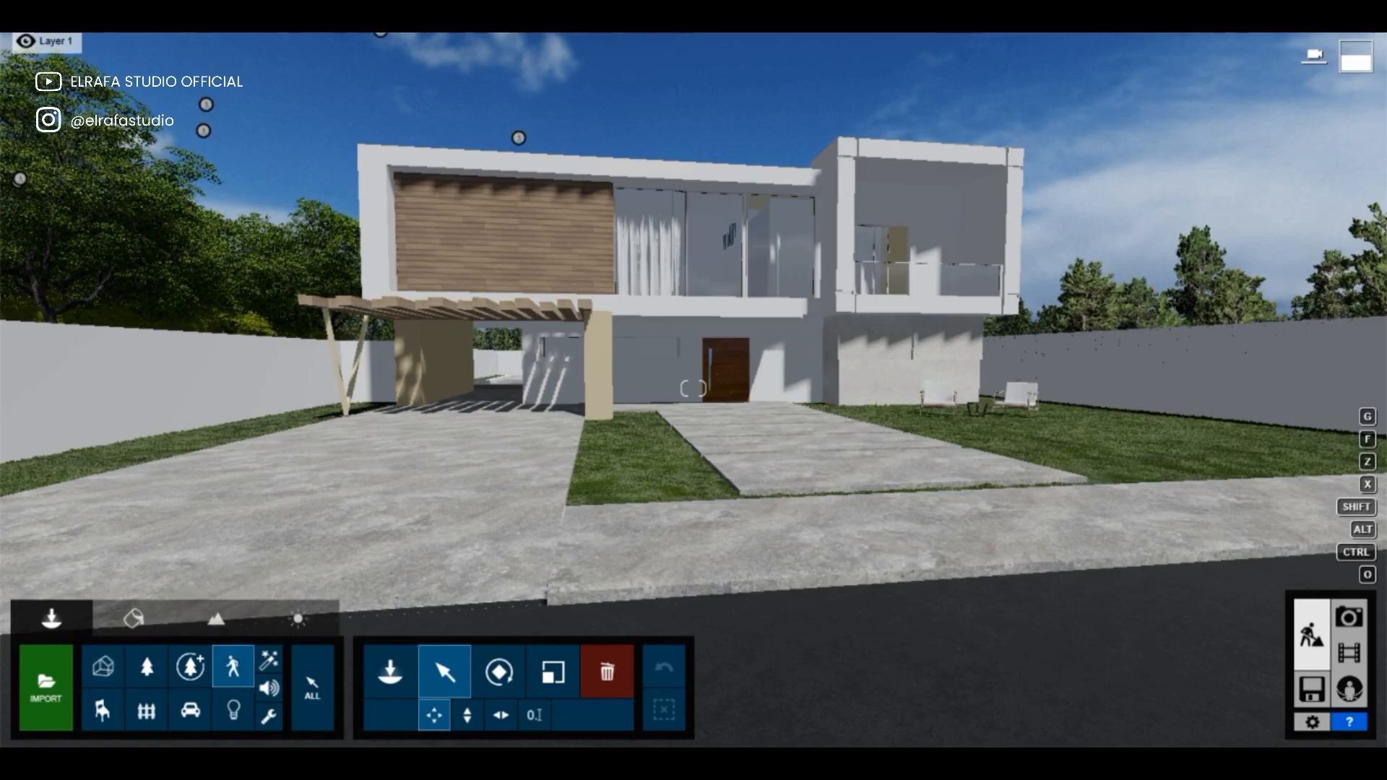
{"action": "left_click", "coordinate": [390, 672]}
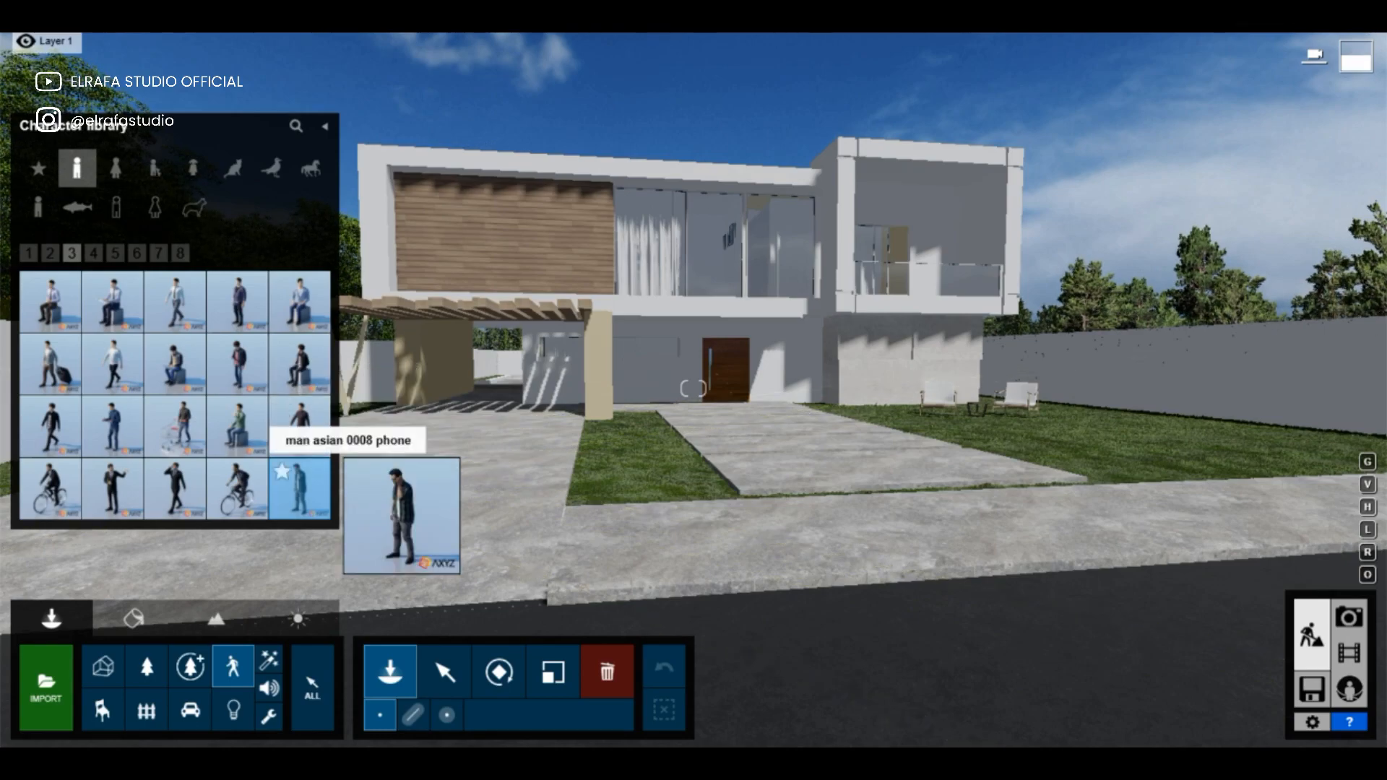
{"action": "left_click", "coordinate": [299, 484]}
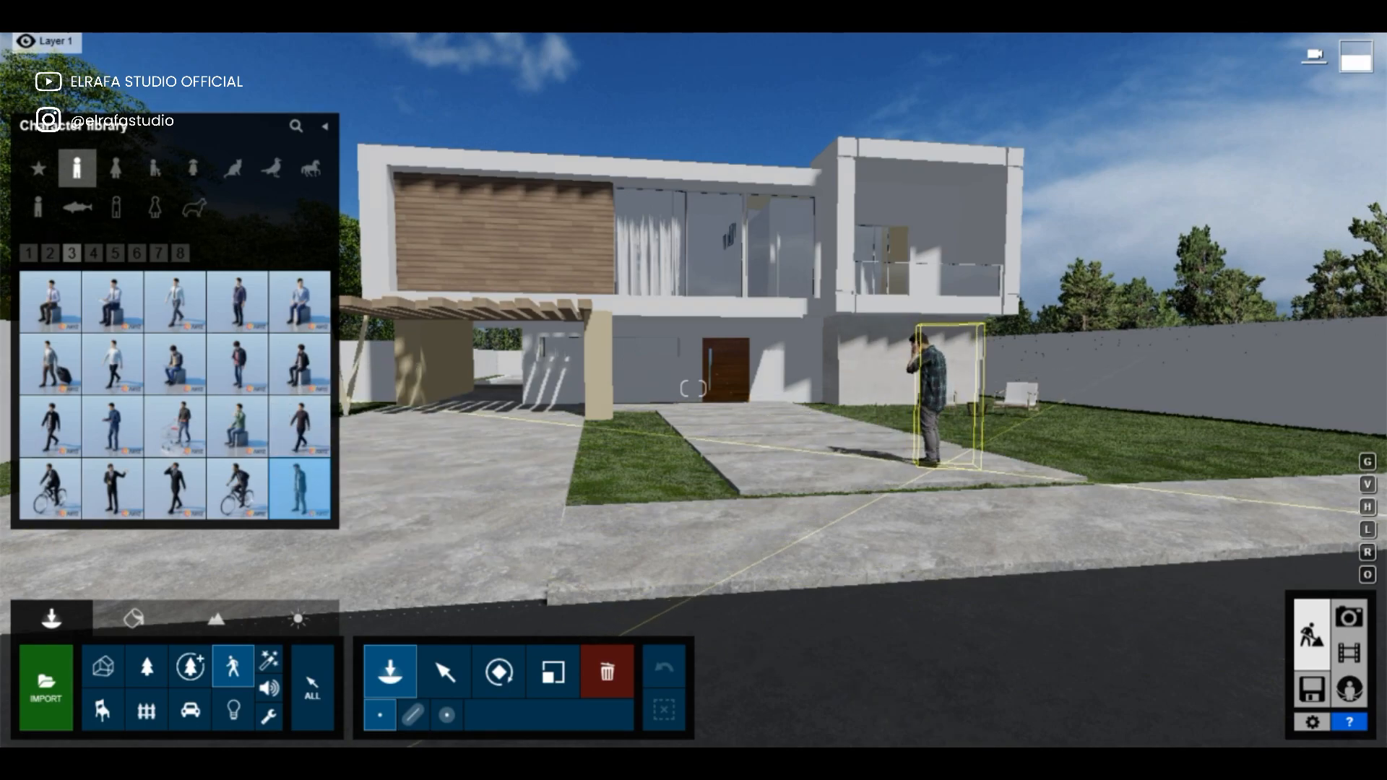
{"action": "left_click", "coordinate": [940, 464]}
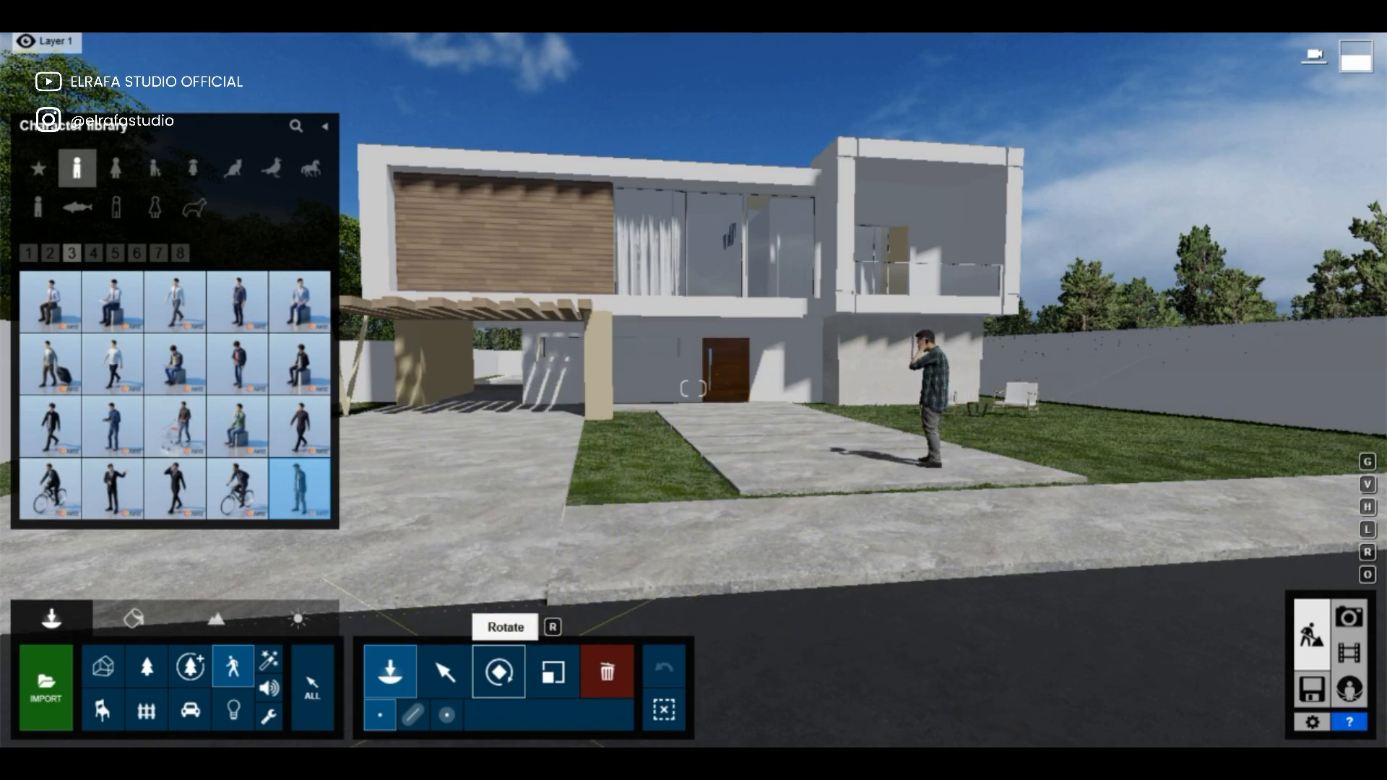
Delete the man on the walkway after rotating him, and place a fresh copy of man asian 0008 phone there.
{"action": "left_click", "coordinate": [498, 672]}
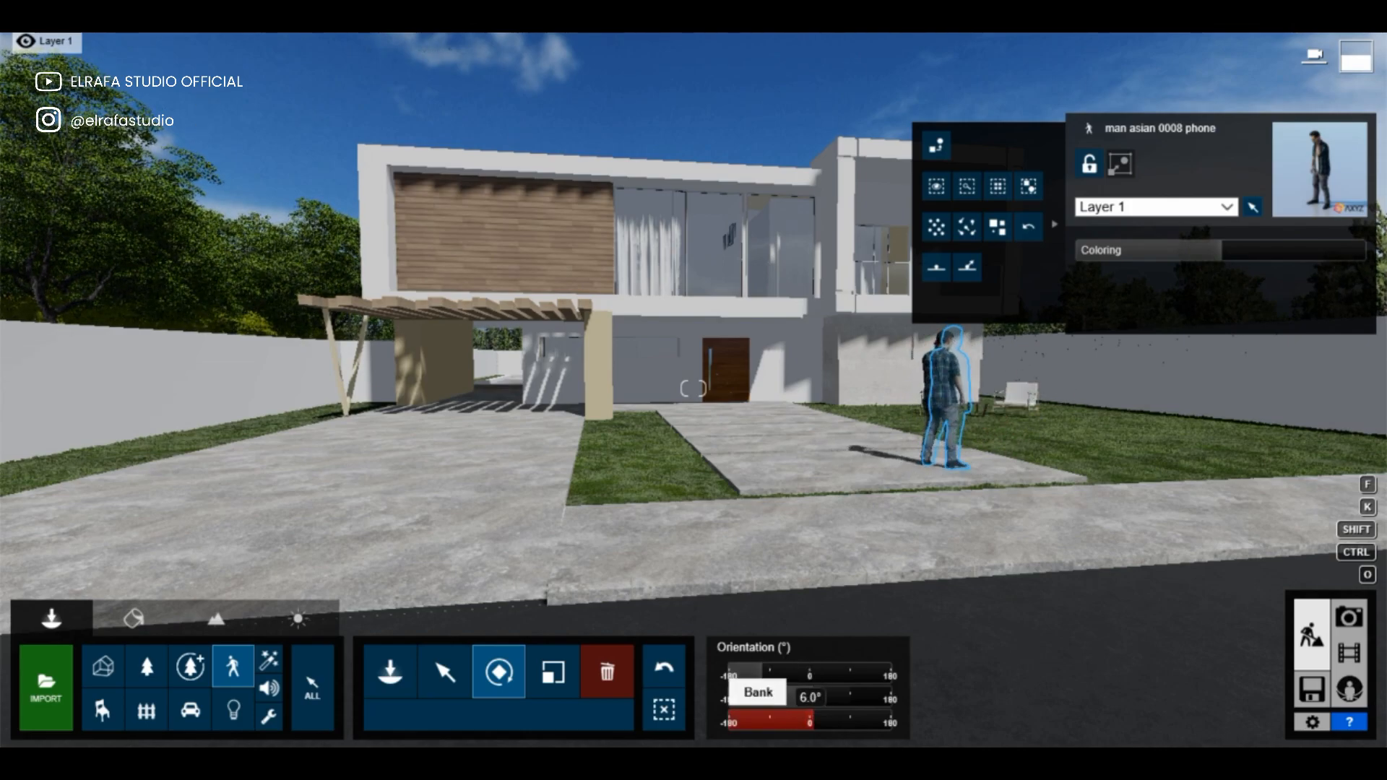
{"action": "left_click", "coordinate": [607, 672]}
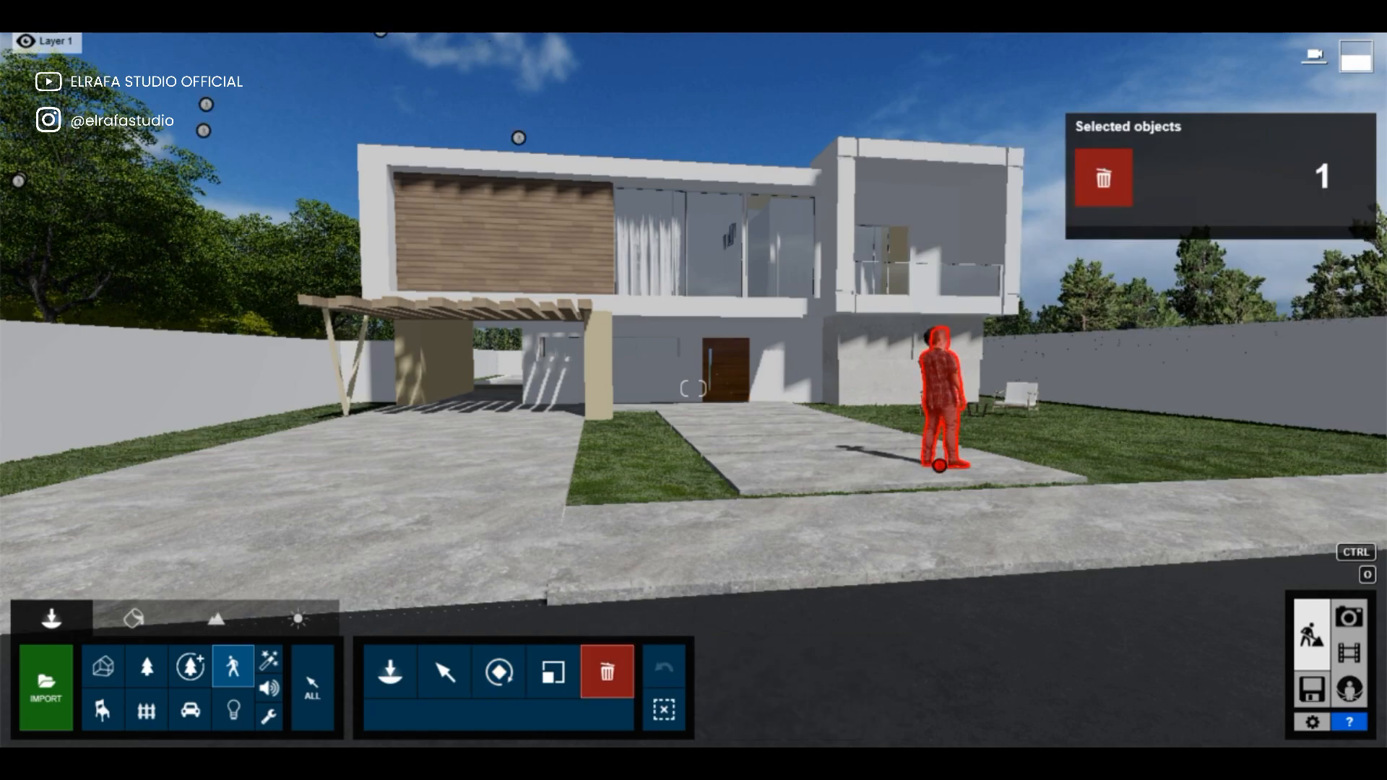
{"action": "left_click", "coordinate": [939, 466]}
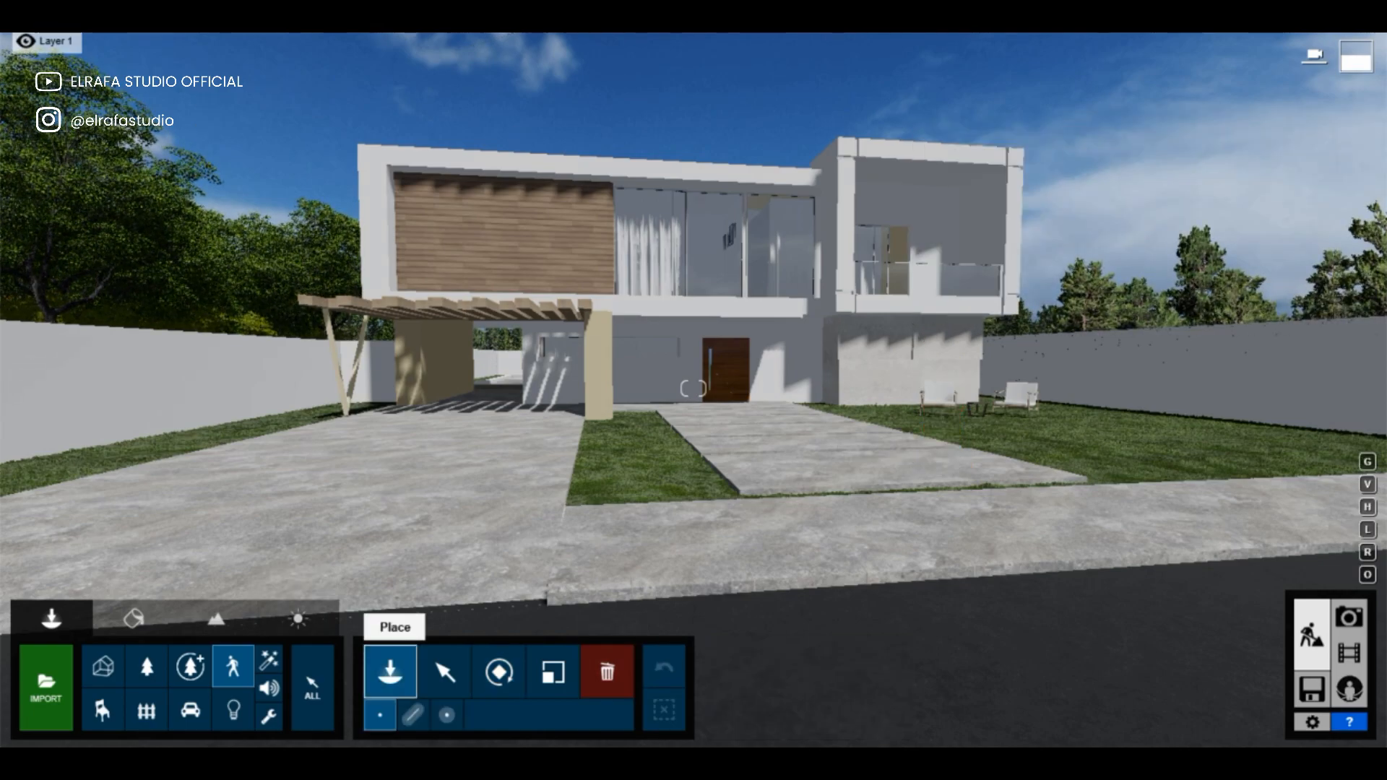
{"action": "left_click", "coordinate": [390, 672]}
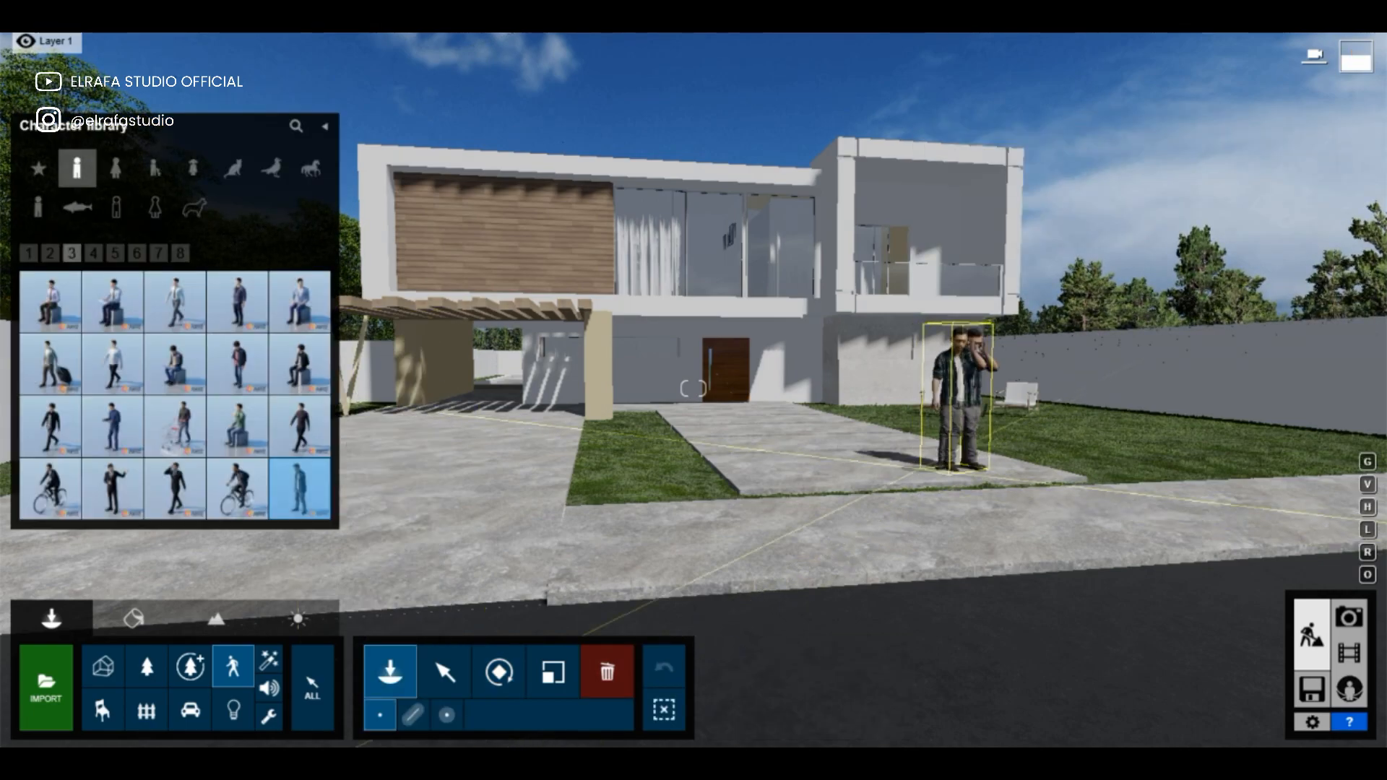
{"action": "left_click", "coordinate": [597, 415]}
Place the Man Asian 0008 Bicycle character on the road near the driveway and rotate him to ride along the street.
{"action": "key", "text": "a"}
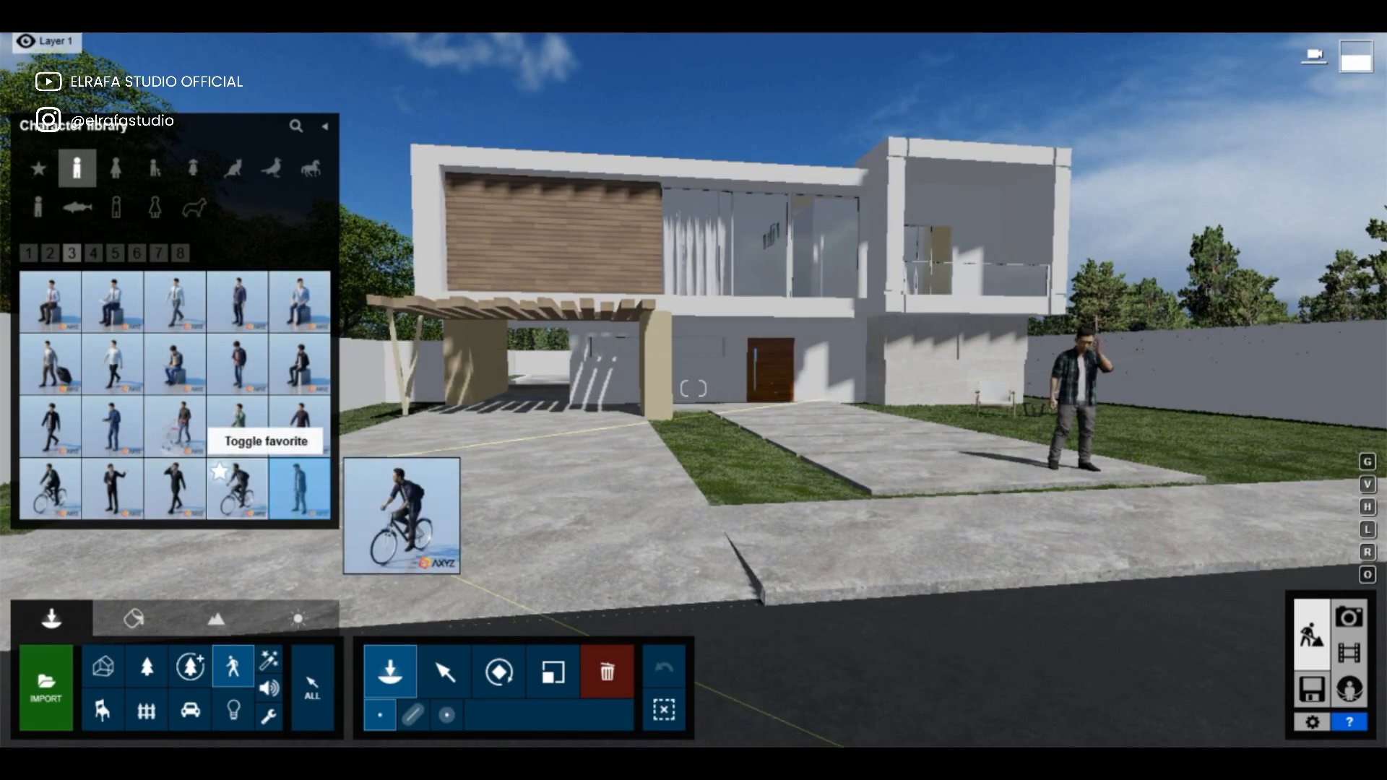
{"action": "left_click", "coordinate": [237, 490]}
{"action": "key", "text": "s"}
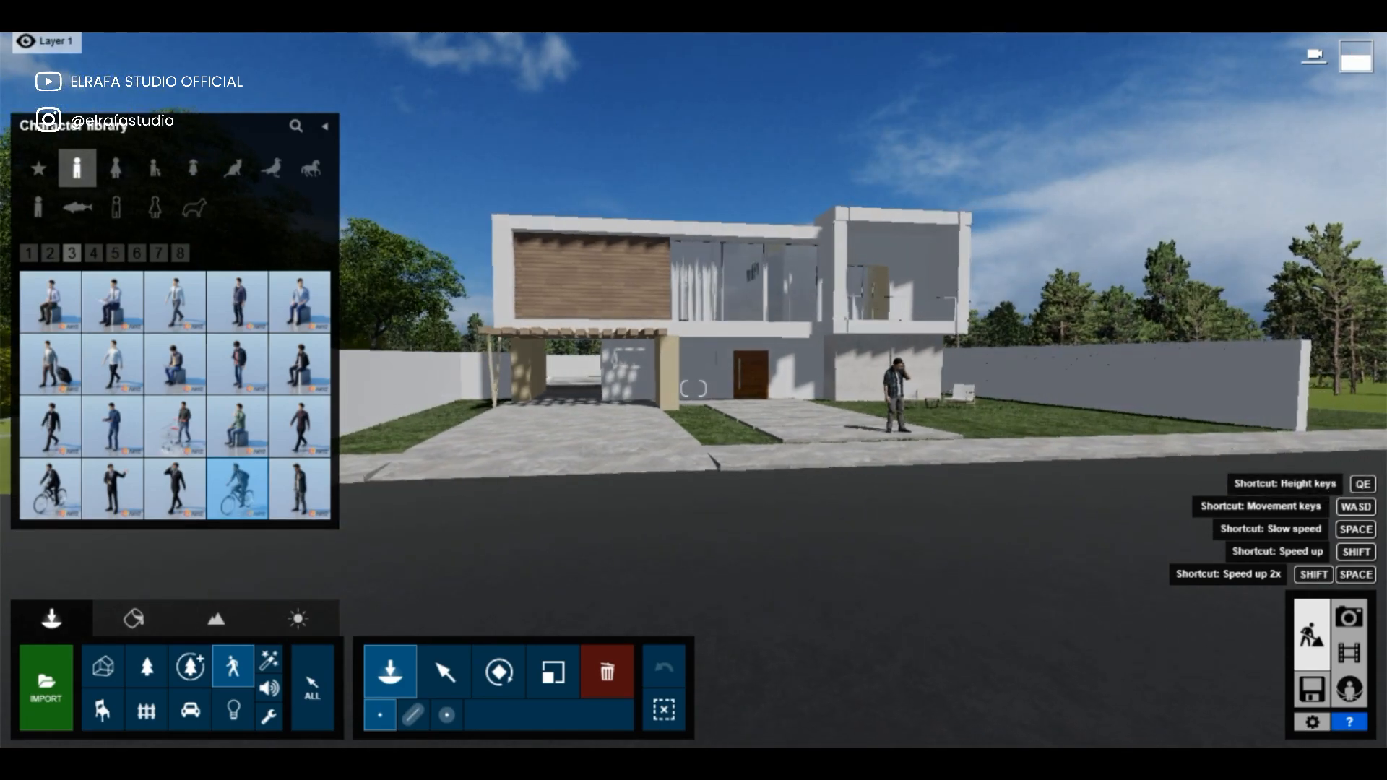
{"action": "key", "text": "a"}
{"action": "left_click", "coordinate": [381, 514]}
{"action": "left_click", "coordinate": [499, 672]}
{"action": "mouse_move", "coordinate": [381, 513]}
{"action": "left_click_drag", "start_coordinate": [381, 514], "coordinate": [715, 636]}
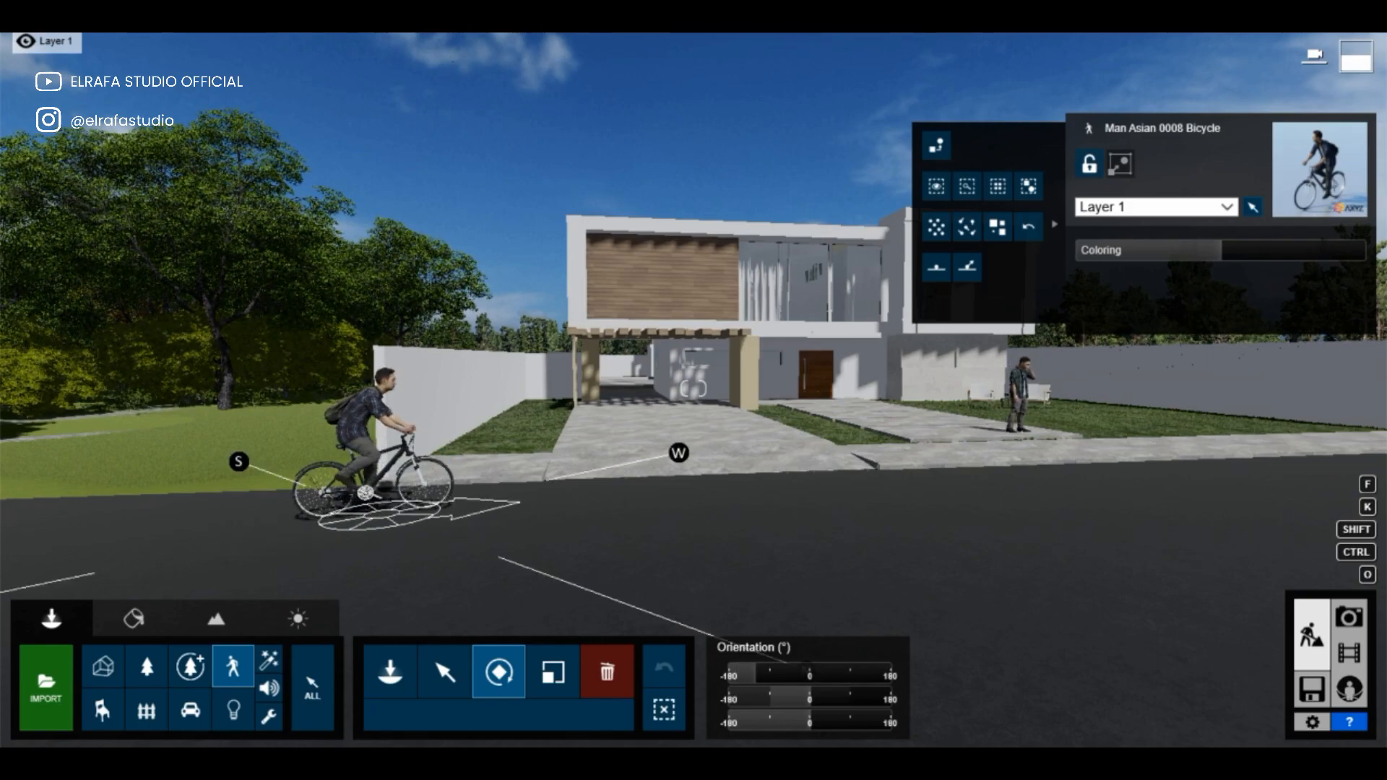
Place Car HD 007 from the transport library under the pergola at the end of the driveway.
{"action": "key", "text": "w"}
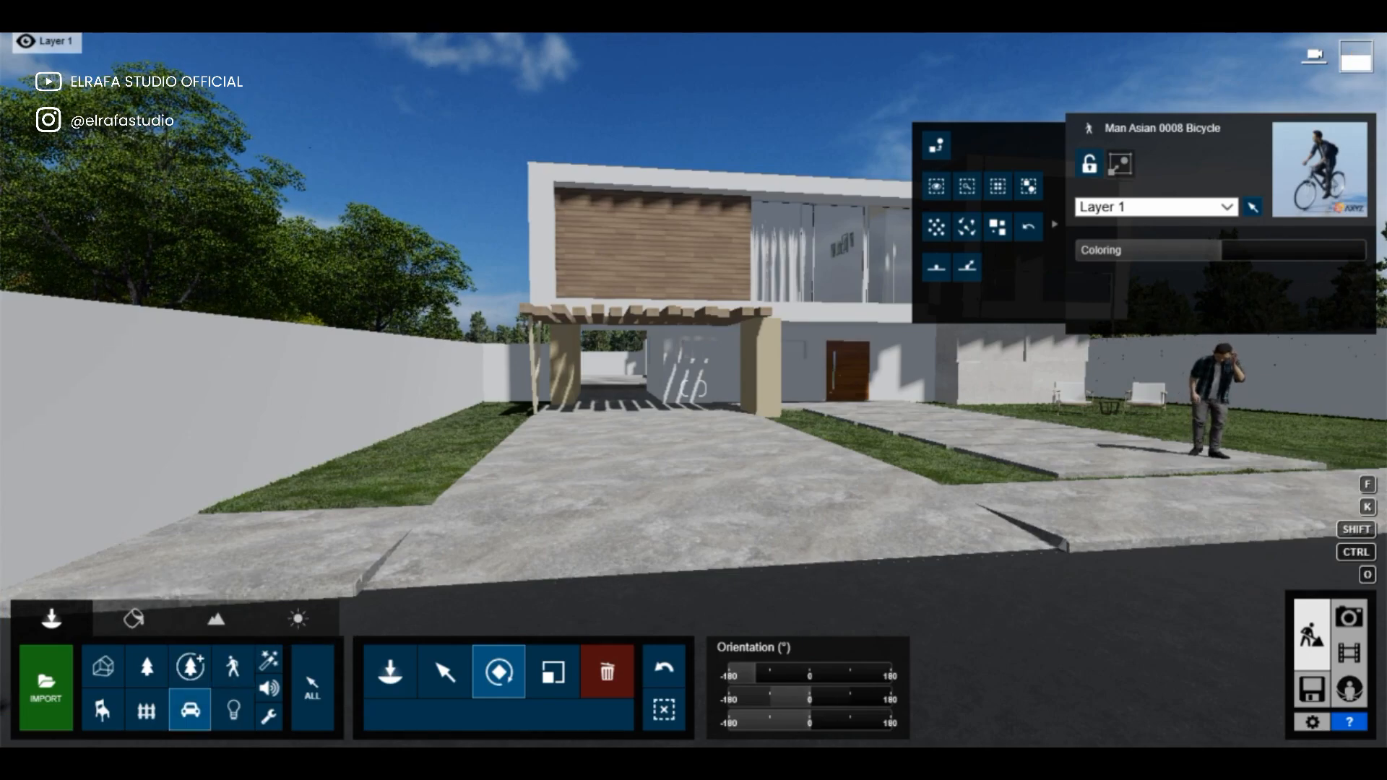
{"action": "left_click", "coordinate": [190, 711]}
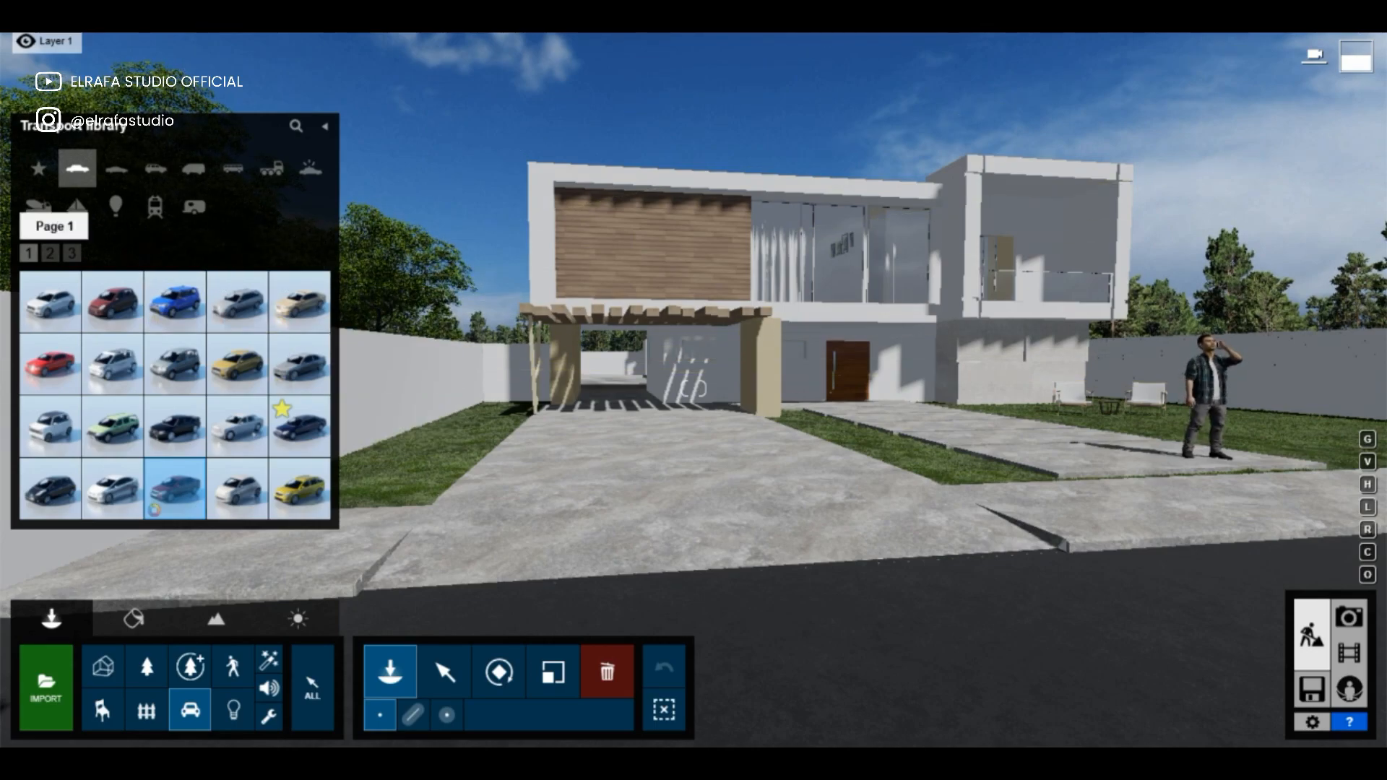
{"action": "left_click", "coordinate": [50, 253]}
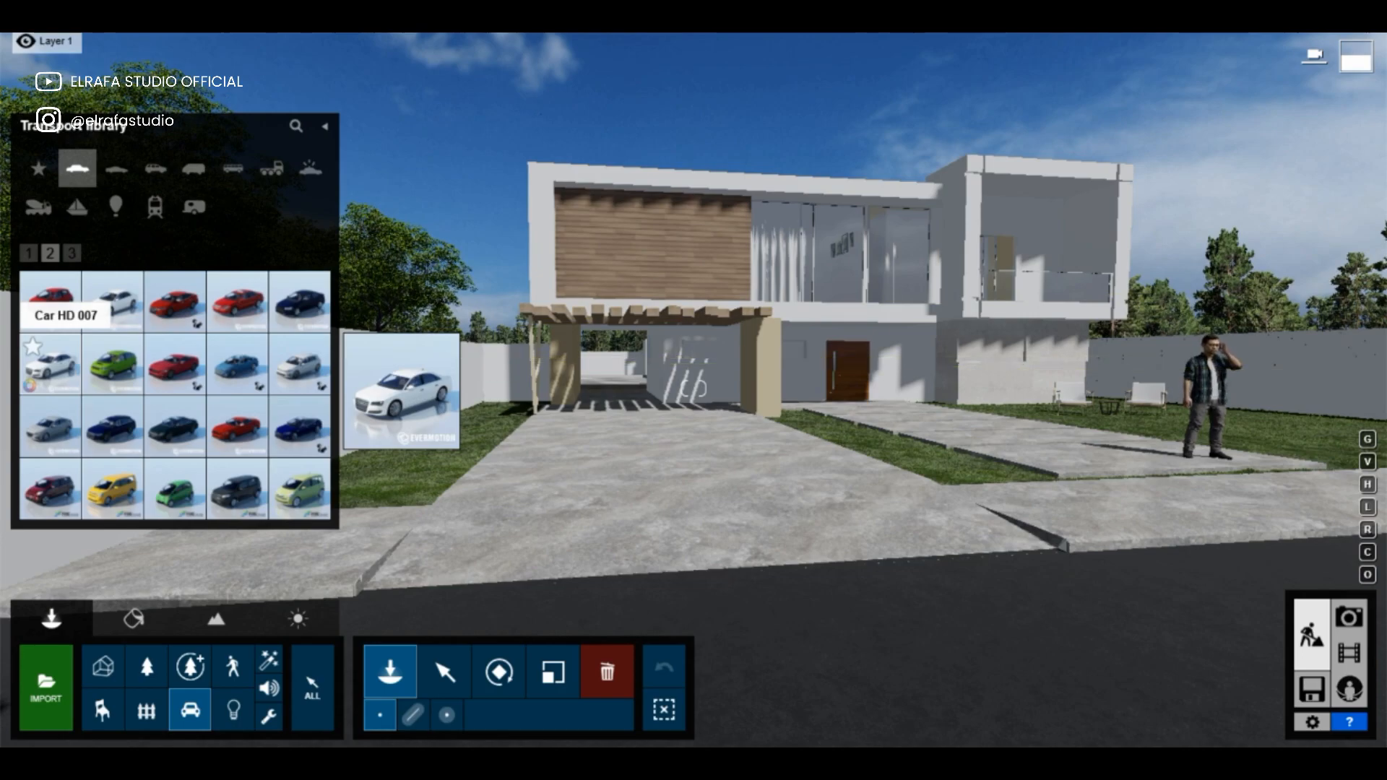
{"action": "left_click", "coordinate": [51, 364]}
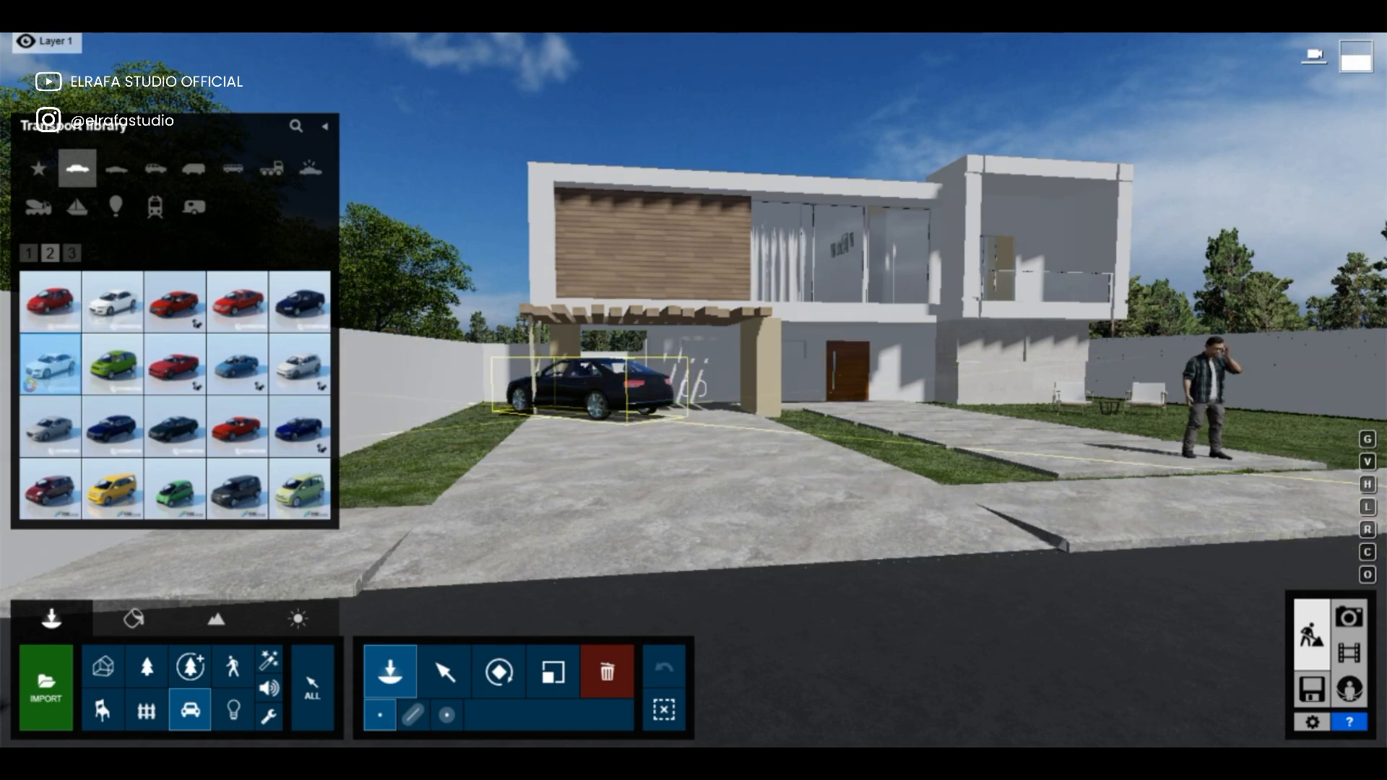
Rotate Car HD 007 to face the street and move it slightly forward on the driveway.
{"action": "left_click", "coordinate": [498, 672]}
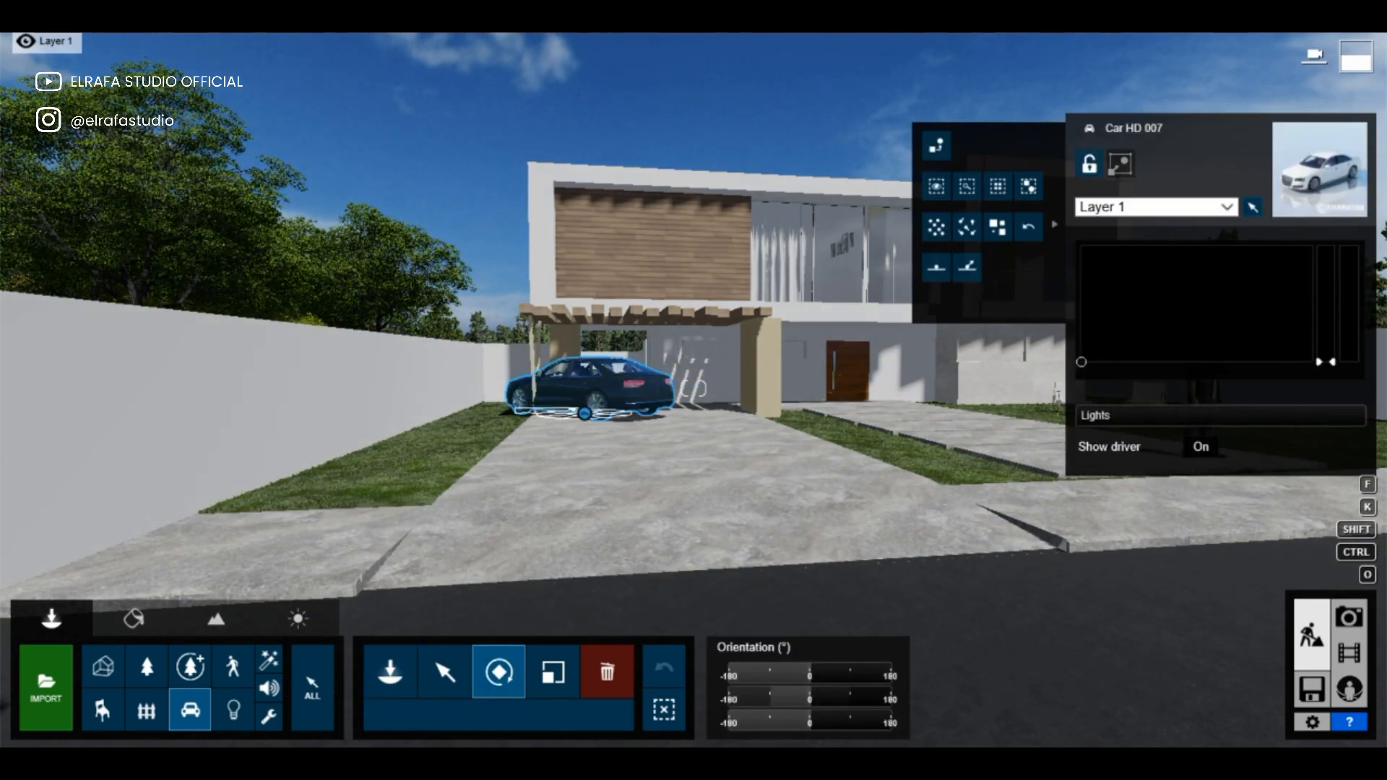
{"action": "left_click_drag", "start_coordinate": [584, 414], "coordinate": [629, 434]}
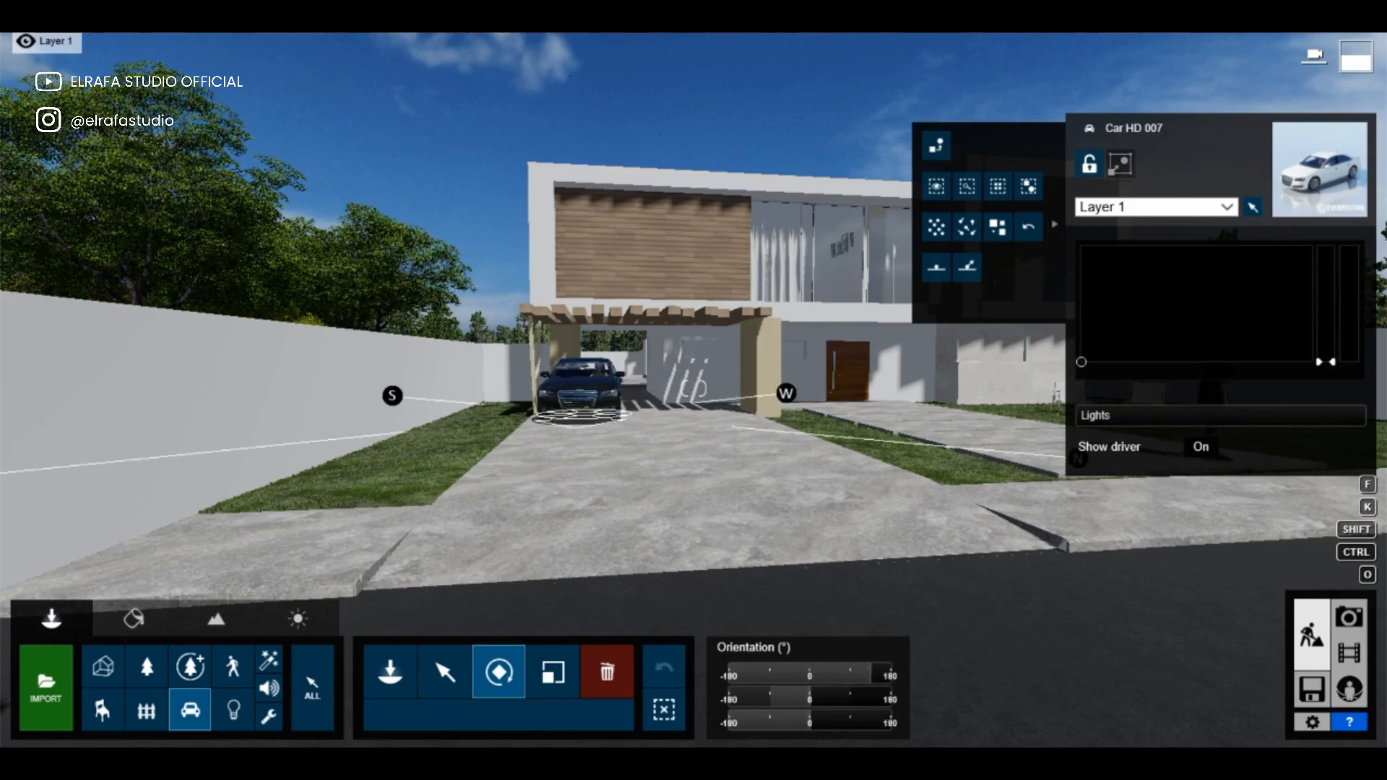
{"action": "left_click", "coordinate": [442, 672]}
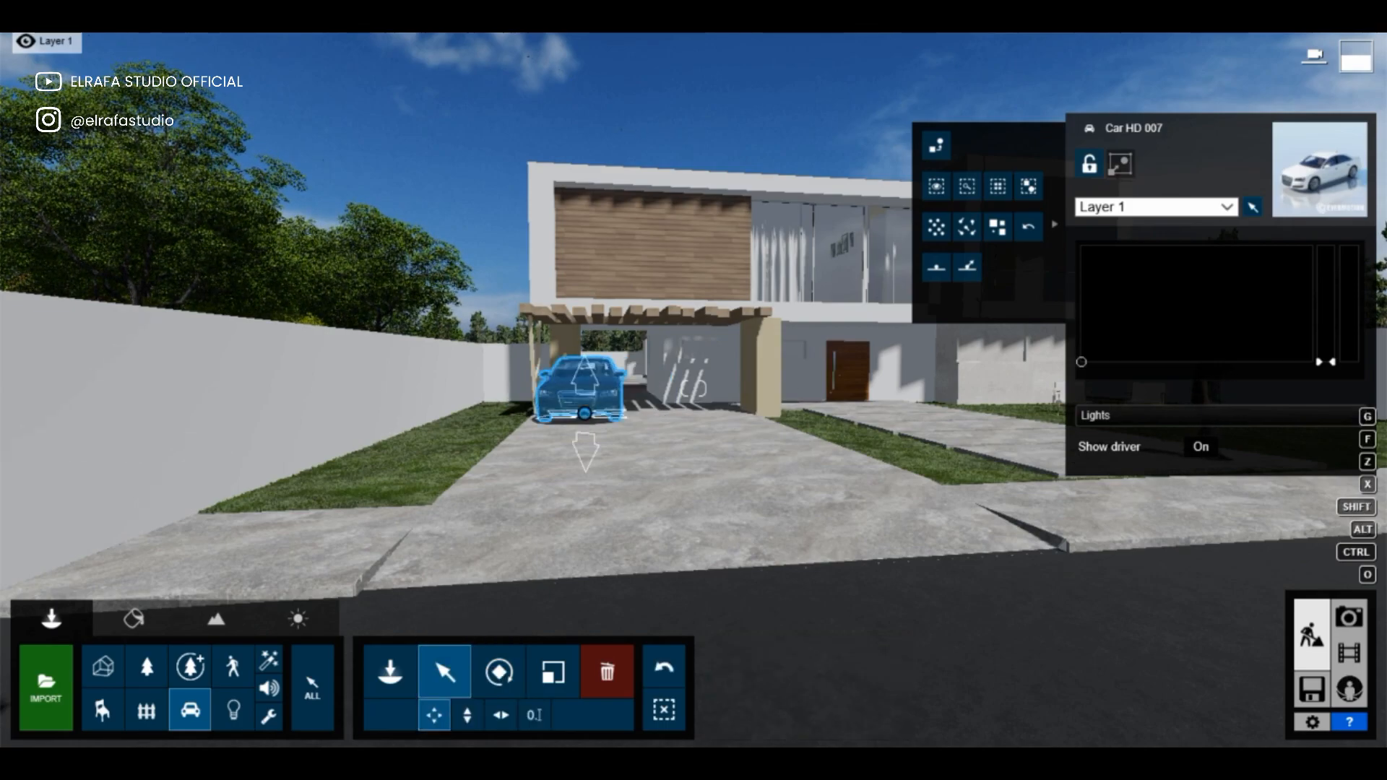
{"action": "mouse_move", "coordinate": [585, 413]}
{"action": "left_mouse_down"}
{"action": "mouse_move", "coordinate": [583, 438]}
{"action": "mouse_move", "coordinate": [592, 424]}
{"action": "left_mouse_up"}
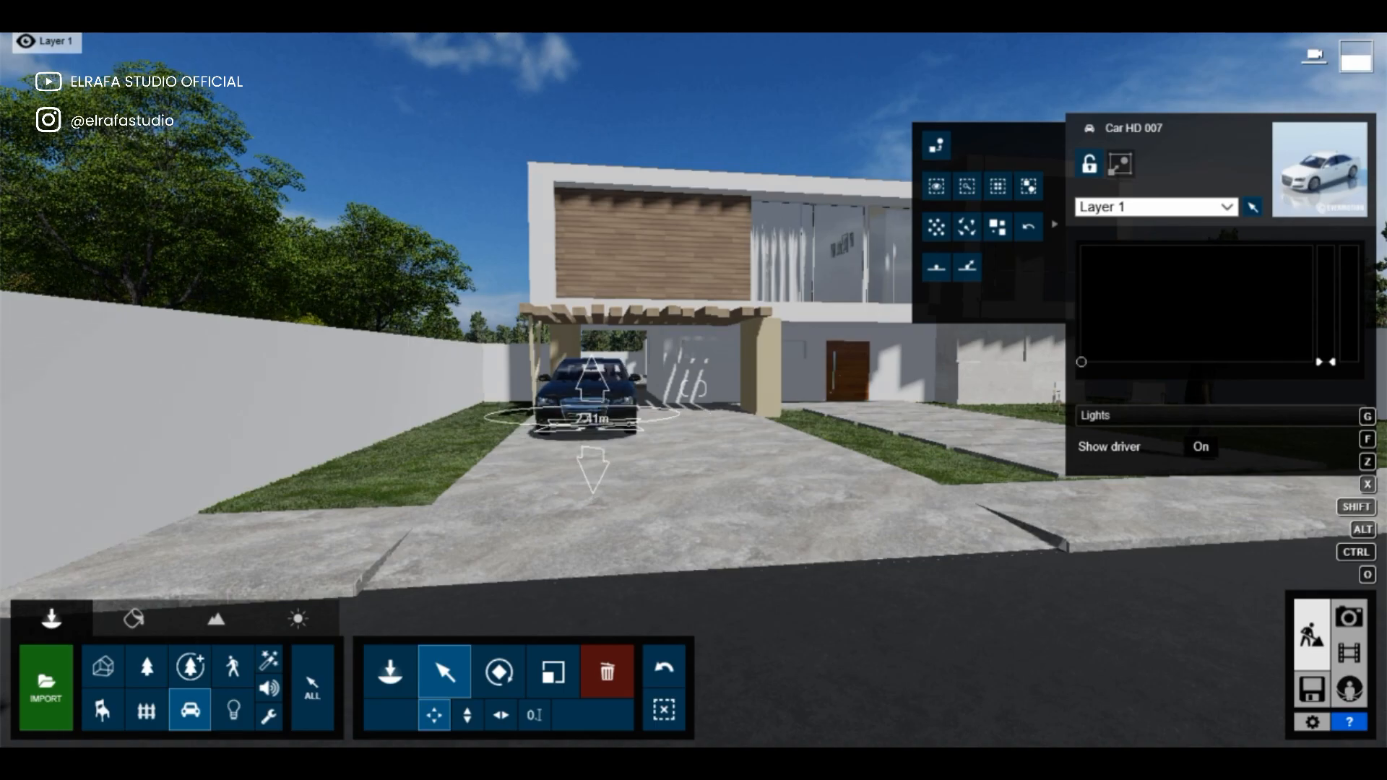
Place car hd 016 on the driveway beside the dark sedan.
{"action": "key", "text": "w"}
{"action": "right_click_drag", "start_coordinate": [593, 424], "coordinate": [632, 473]}
{"action": "left_click", "coordinate": [390, 672]}
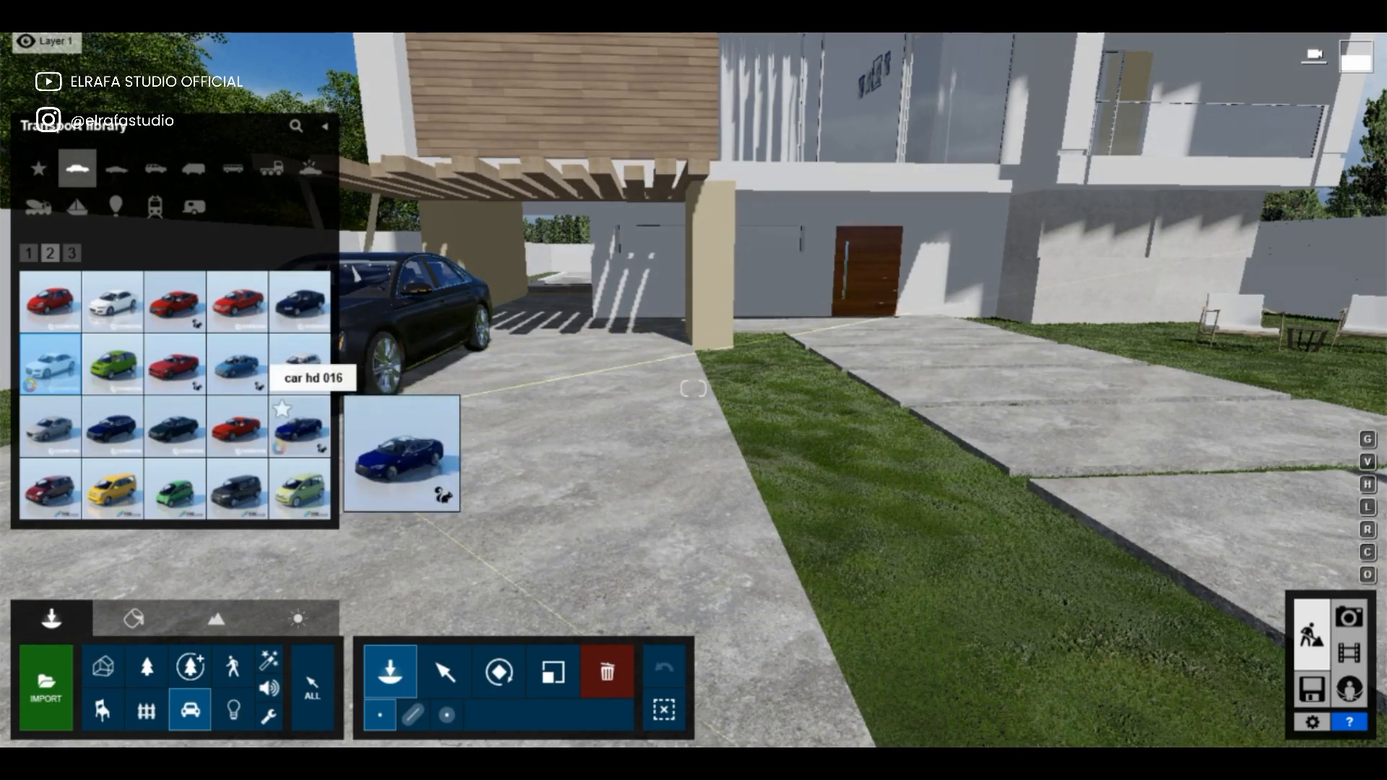
{"action": "left_click", "coordinate": [298, 427]}
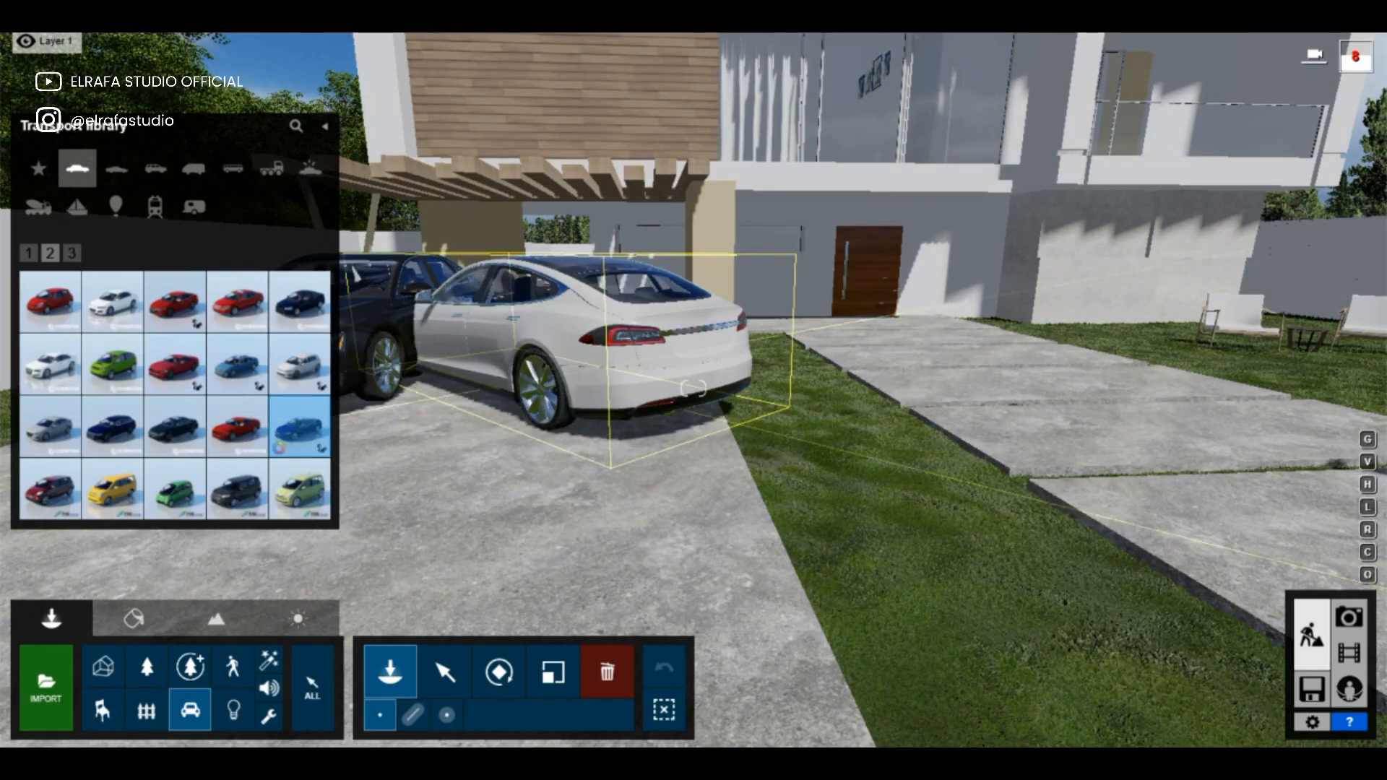
{"action": "left_click", "coordinate": [693, 388]}
Rotate car hd 016 to face the street and shift it slightly away from the dark sedan.
{"action": "left_click", "coordinate": [499, 673]}
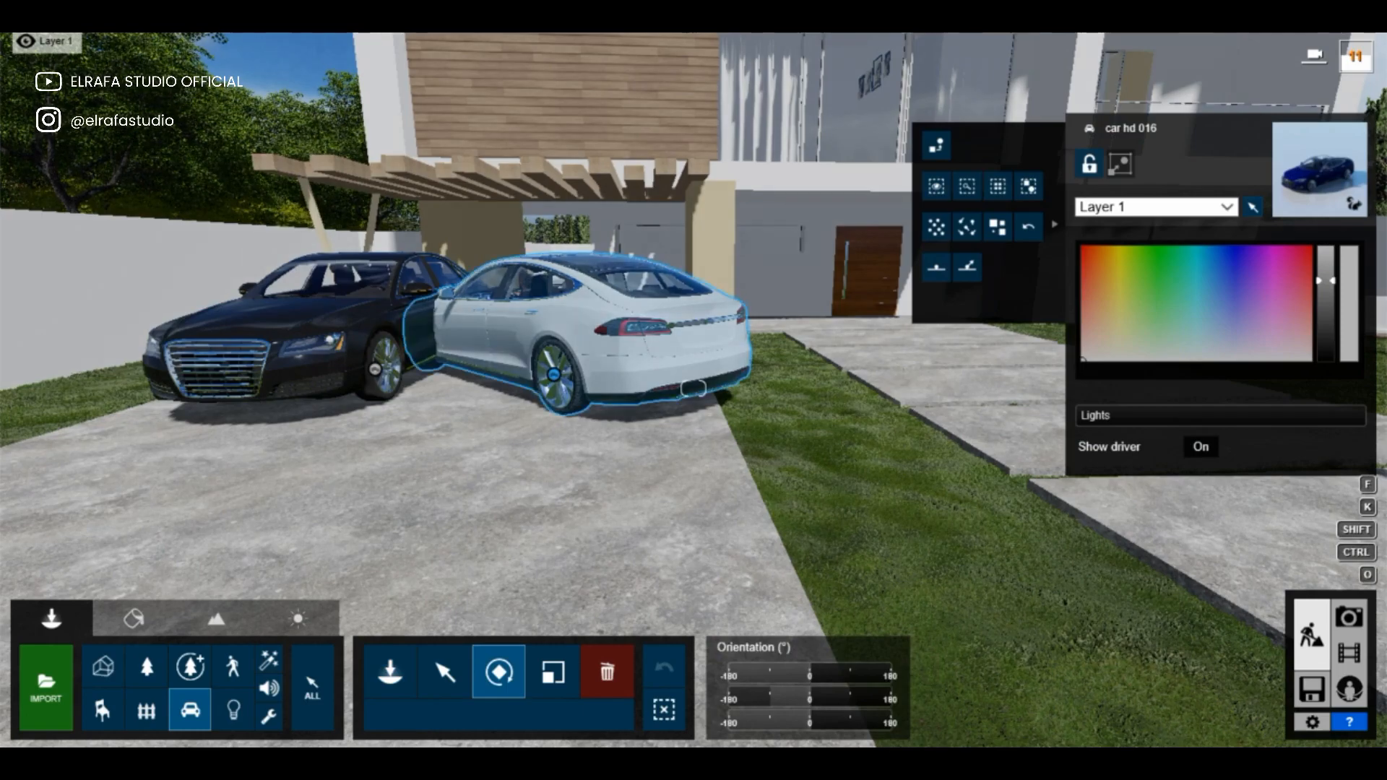
{"action": "left_click_drag", "start_coordinate": [553, 374], "coordinate": [540, 427]}
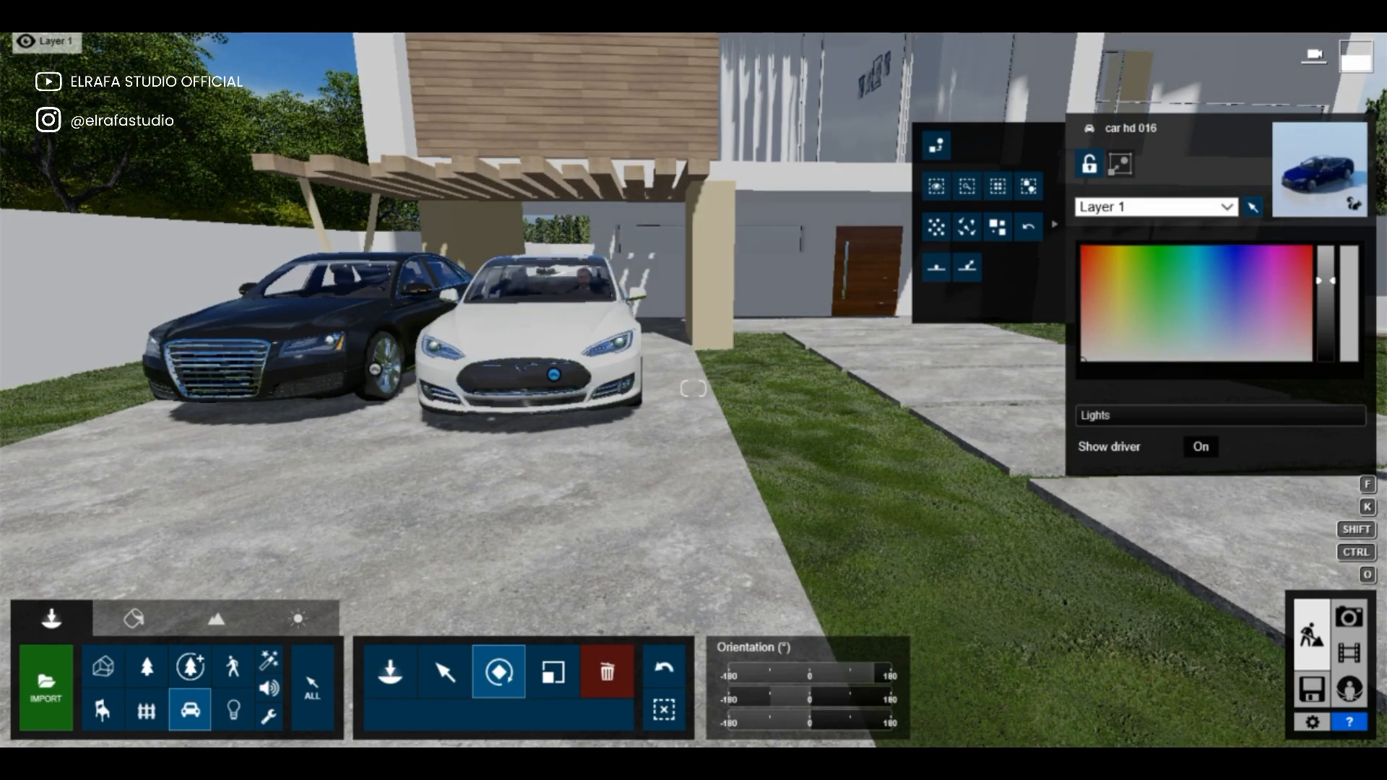
{"action": "left_click", "coordinate": [445, 672]}
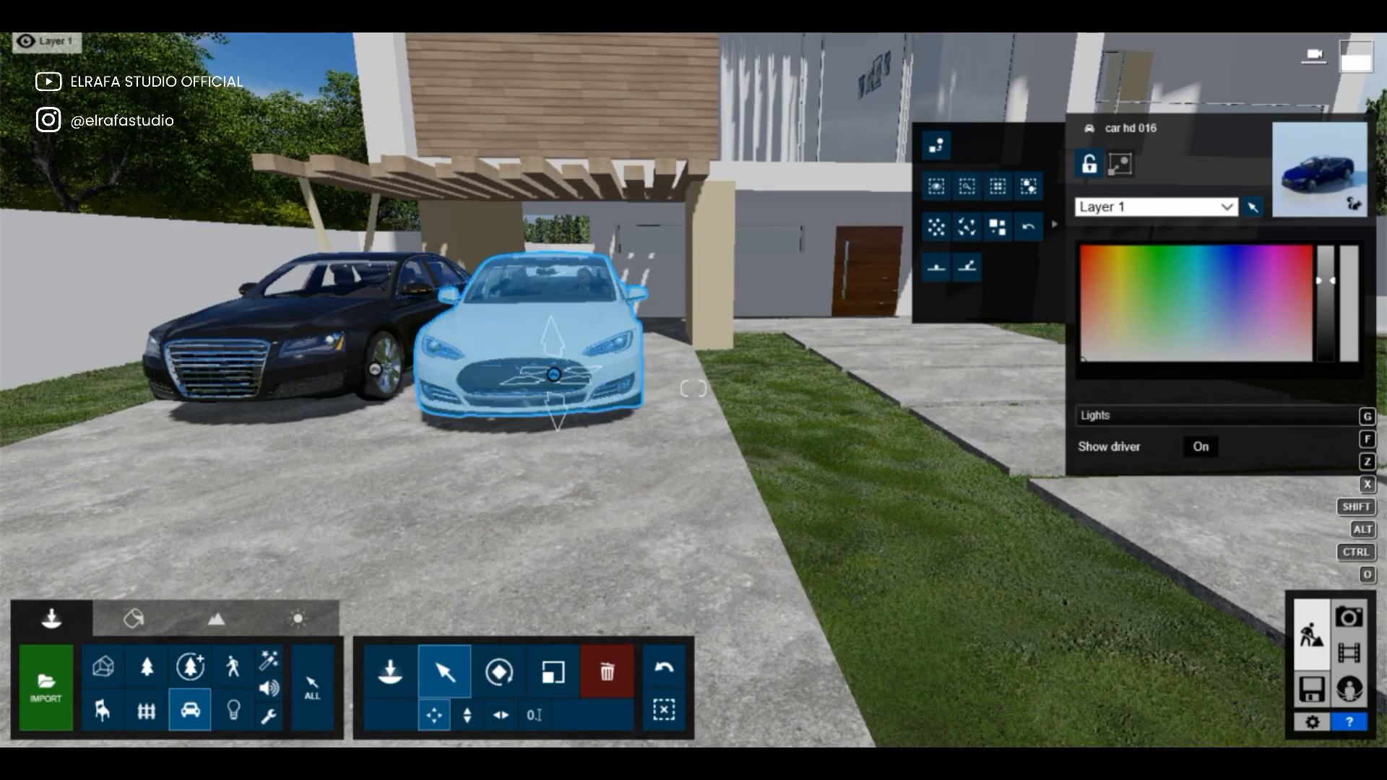
{"action": "left_click_drag", "start_coordinate": [554, 374], "coordinate": [580, 374]}
Browse the car models in the transport library and place Car 006 on the road in front of the house.
{"action": "key", "text": "s"}
{"action": "right_click_drag", "start_coordinate": [580, 375], "coordinate": [614, 354]}
{"action": "key", "text": "s"}
{"action": "left_click", "coordinate": [390, 672]}
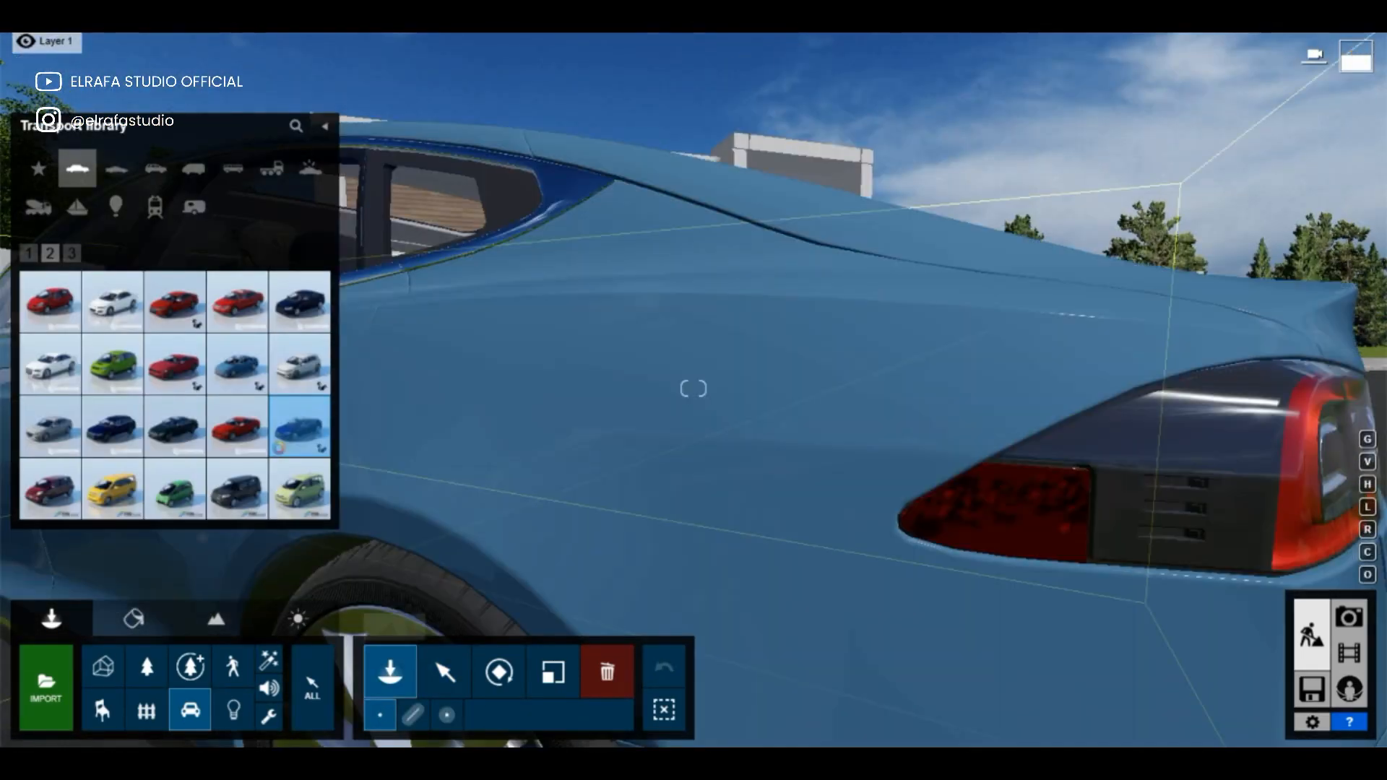
{"action": "left_click", "coordinate": [71, 253]}
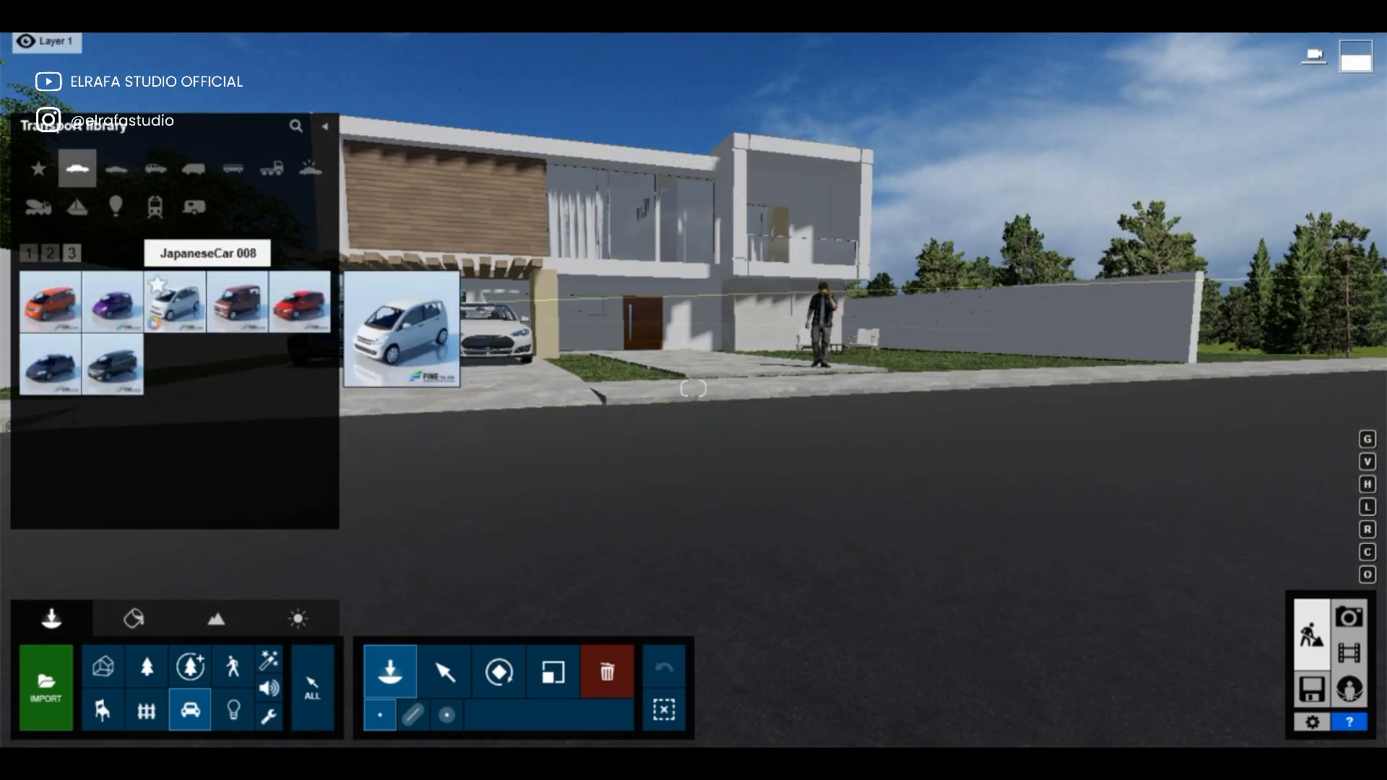
{"action": "left_click", "coordinate": [28, 253]}
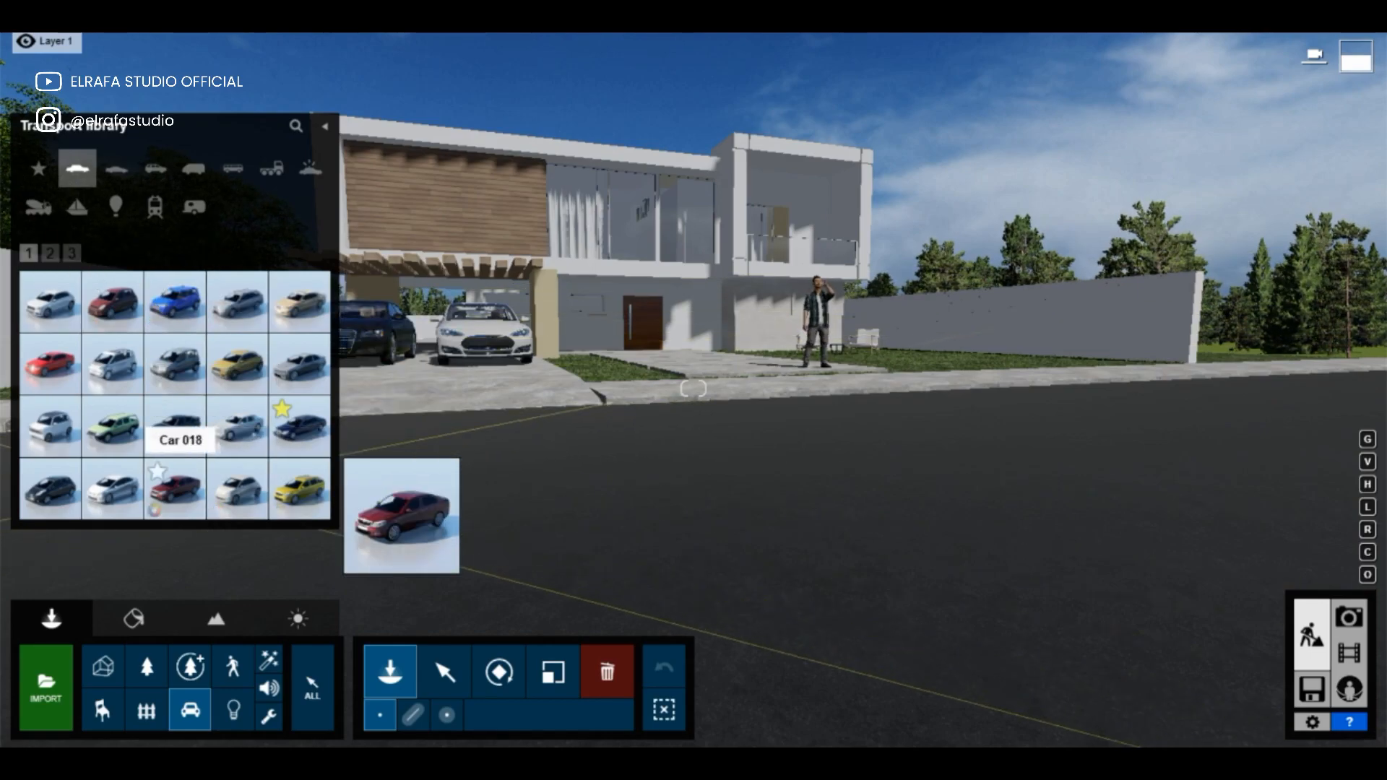
{"action": "left_click", "coordinate": [114, 485]}
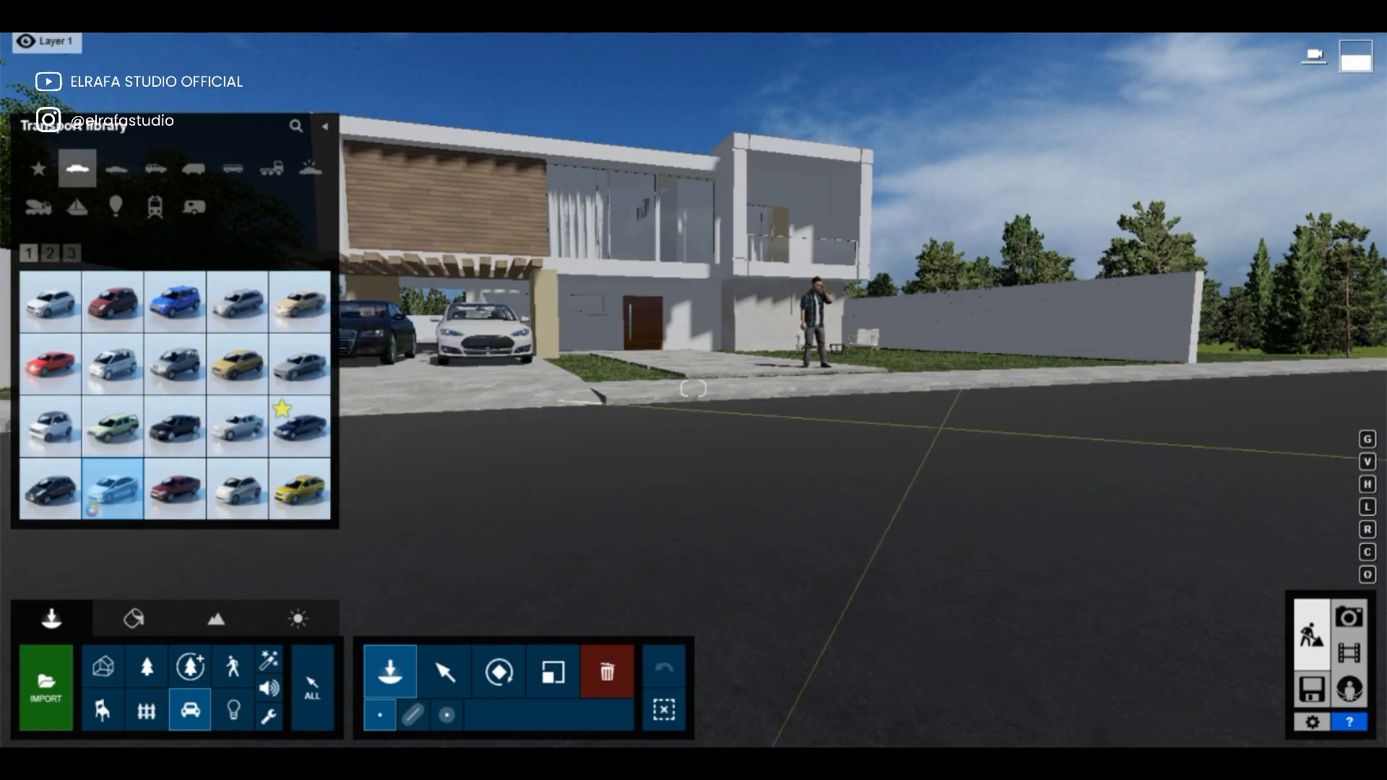
{"action": "left_click", "coordinate": [231, 416]}
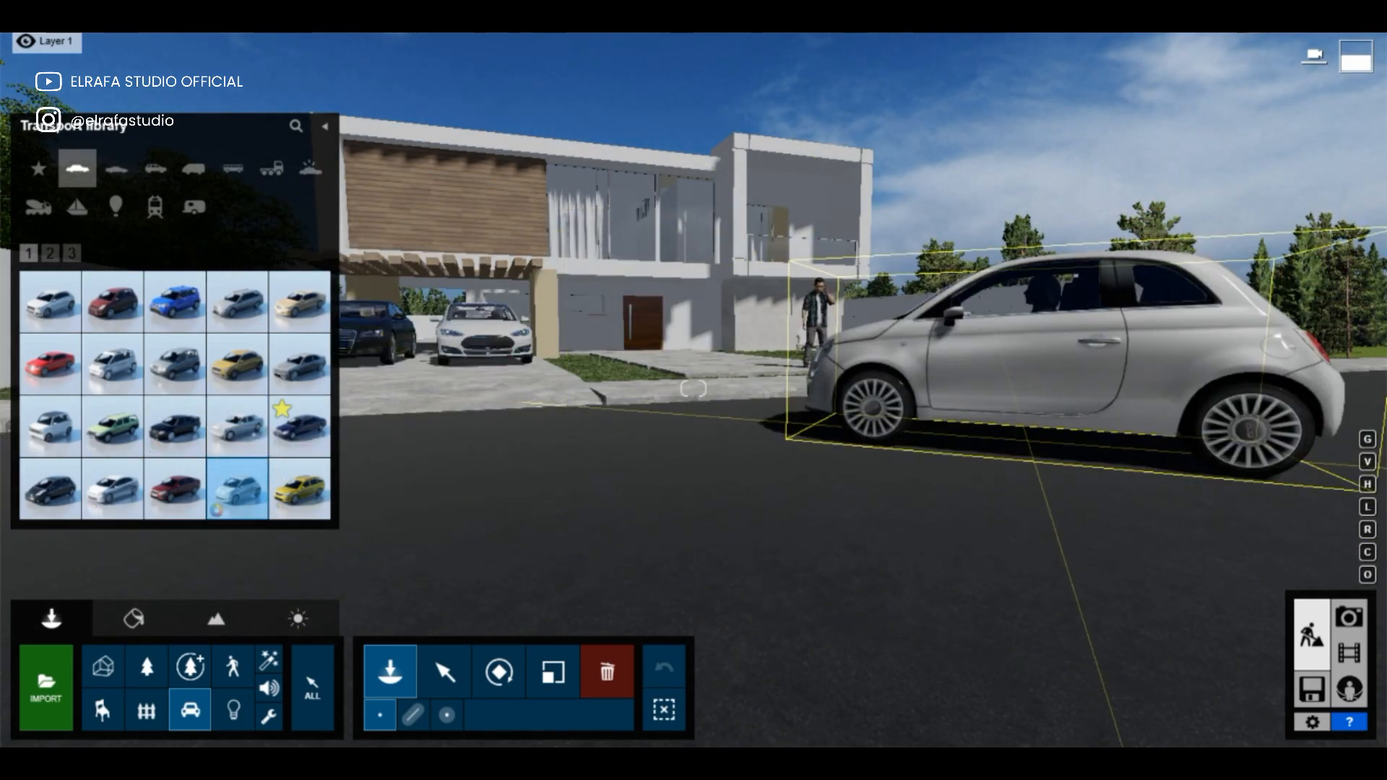
{"action": "left_click", "coordinate": [175, 363]}
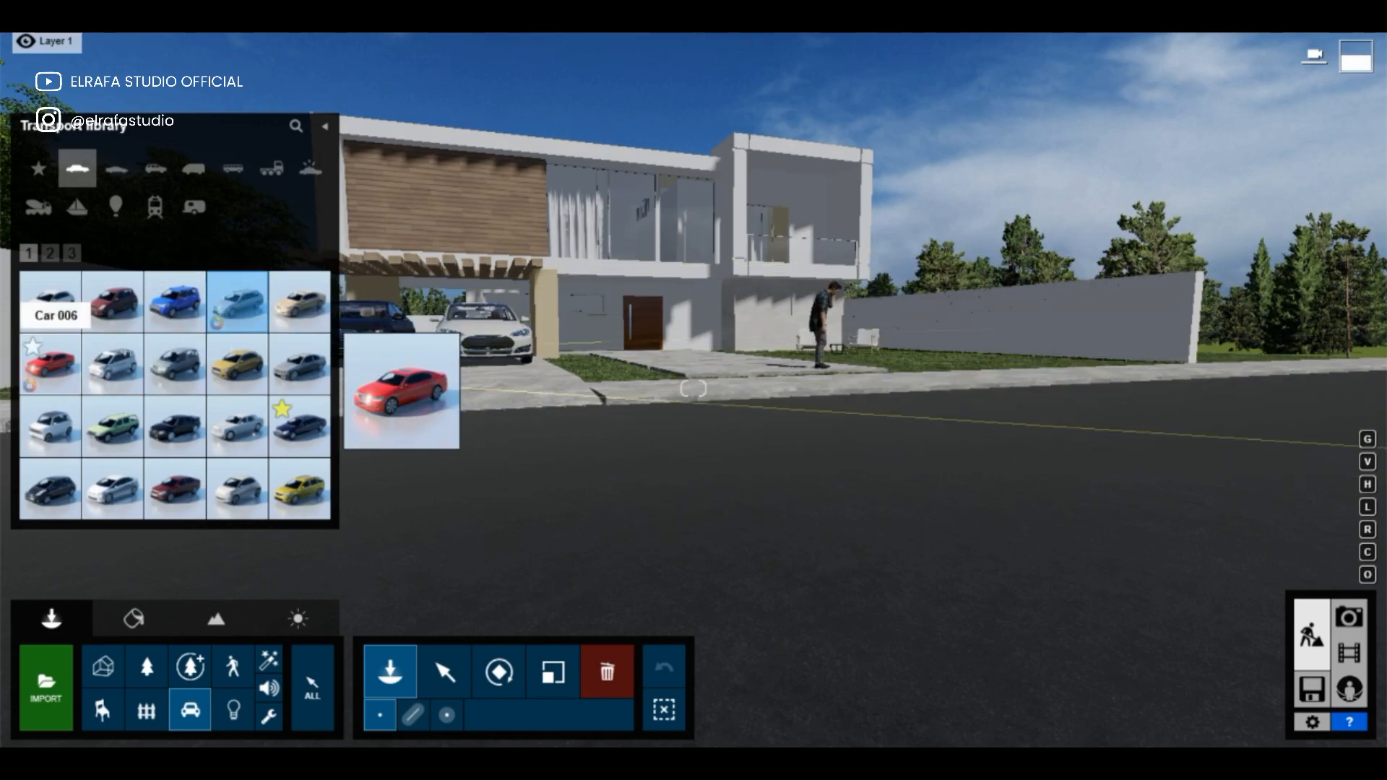
{"action": "left_click", "coordinate": [51, 364]}
{"action": "left_click", "coordinate": [1033, 466]}
Delete the duplicate grey-blue car on the road and rotate the white Car 006 parallel to the street.
{"action": "right_click_drag", "start_coordinate": [1034, 466], "coordinate": [1059, 585]}
{"action": "key", "text": "q"}
{"action": "key", "text": "s"}
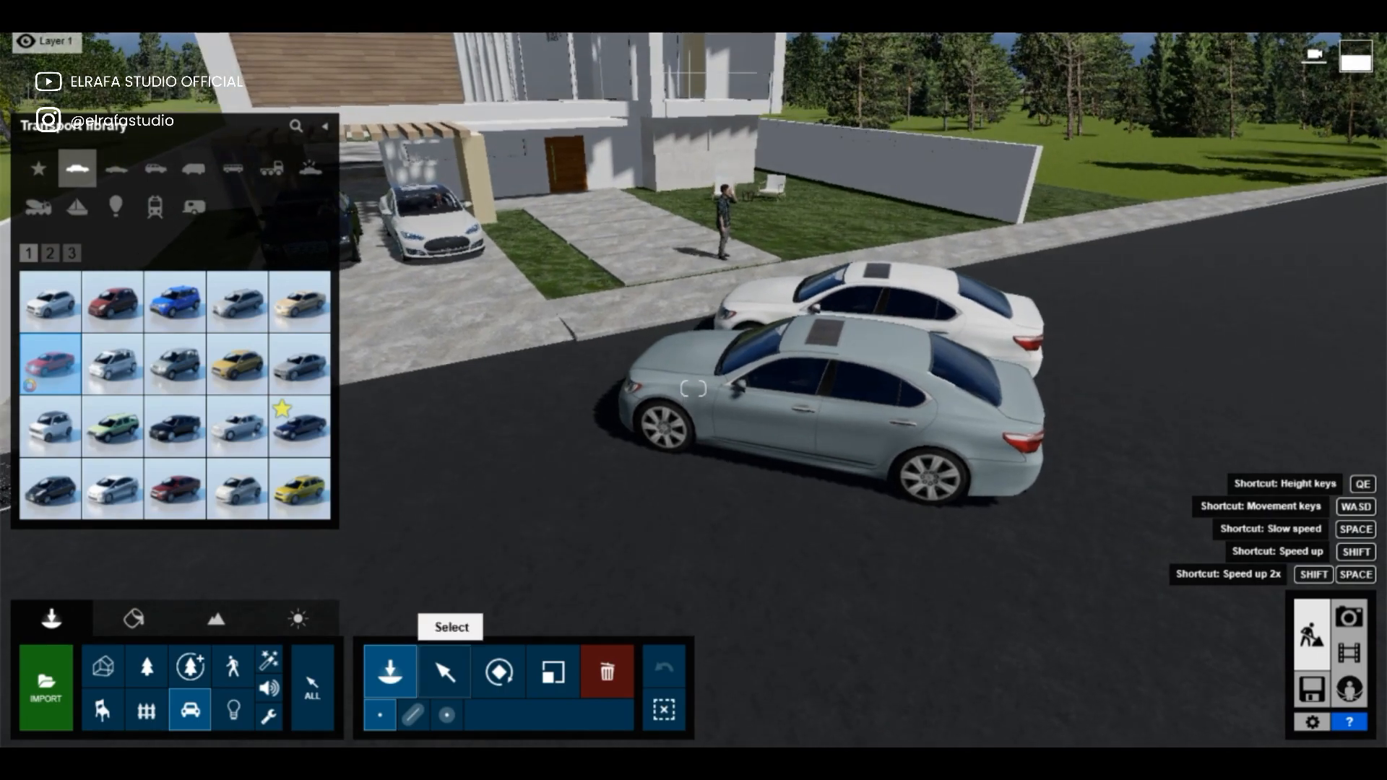
{"action": "left_click", "coordinate": [608, 673]}
{"action": "left_click", "coordinate": [499, 672]}
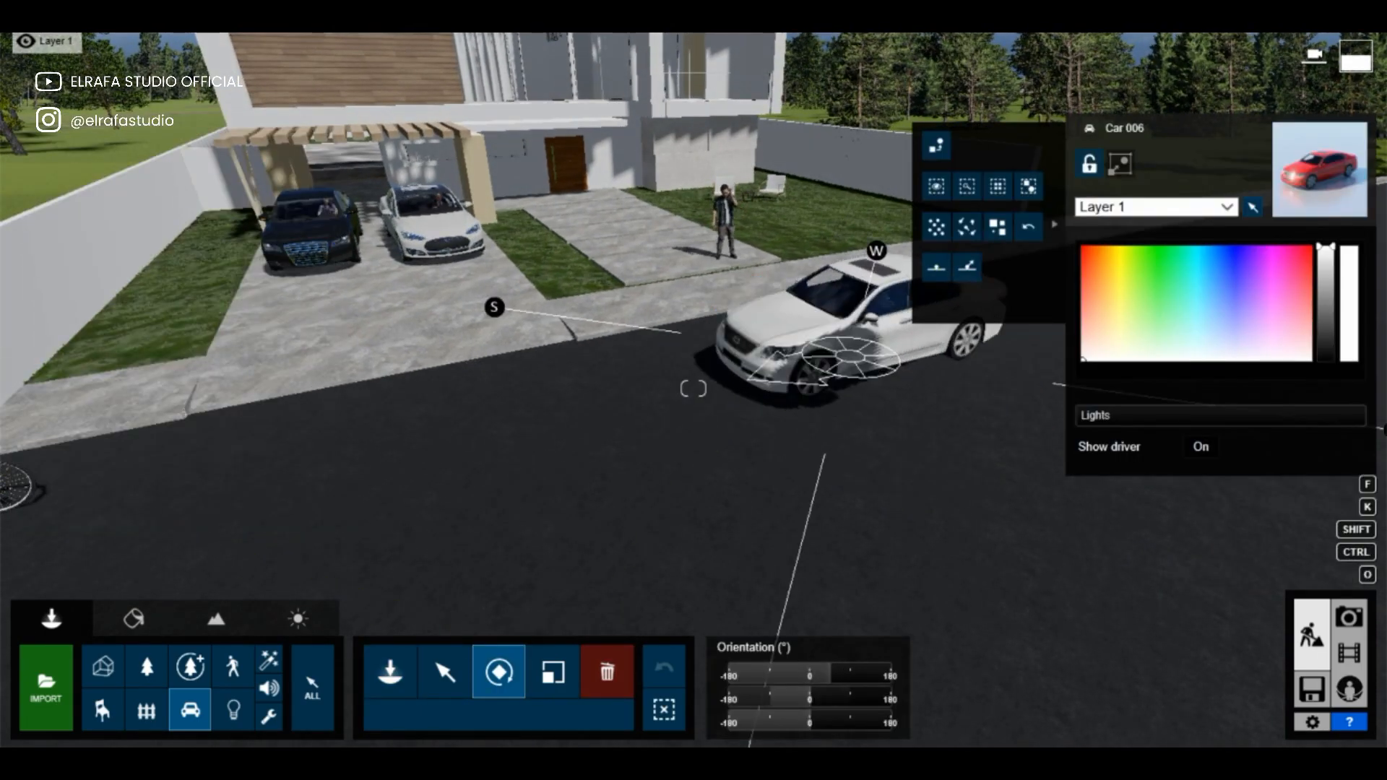
{"action": "key", "text": "d"}
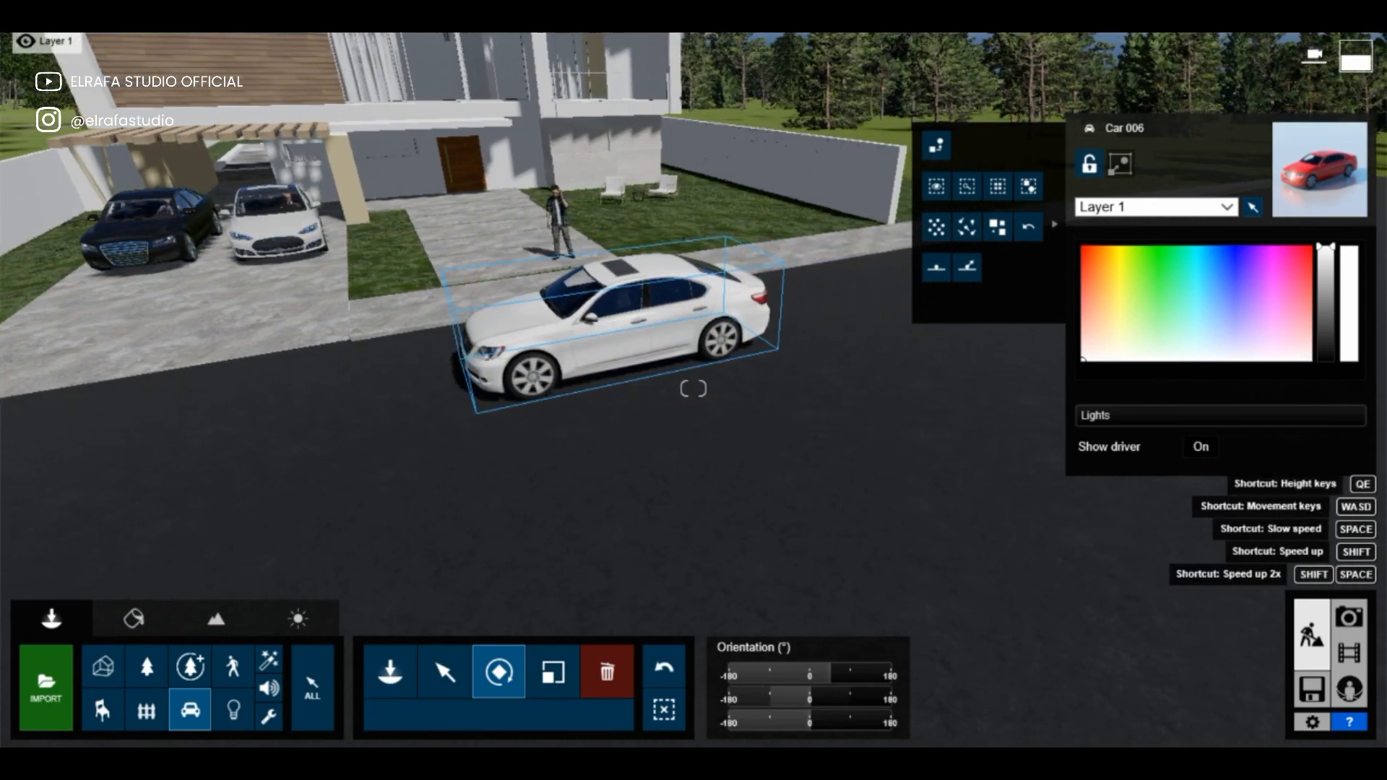
Move the white Car 006 along the road, away from the driveway and past the entrance path.
{"action": "left_click", "coordinate": [445, 672]}
{"action": "left_click_drag", "start_coordinate": [603, 355], "coordinate": [894, 401]}
{"action": "key", "text": "w"}
{"action": "right_click_drag", "start_coordinate": [894, 401], "coordinate": [806, 213]}
{"action": "key", "text": "a"}
{"action": "key", "text": "w"}
{"action": "key", "text": "s"}
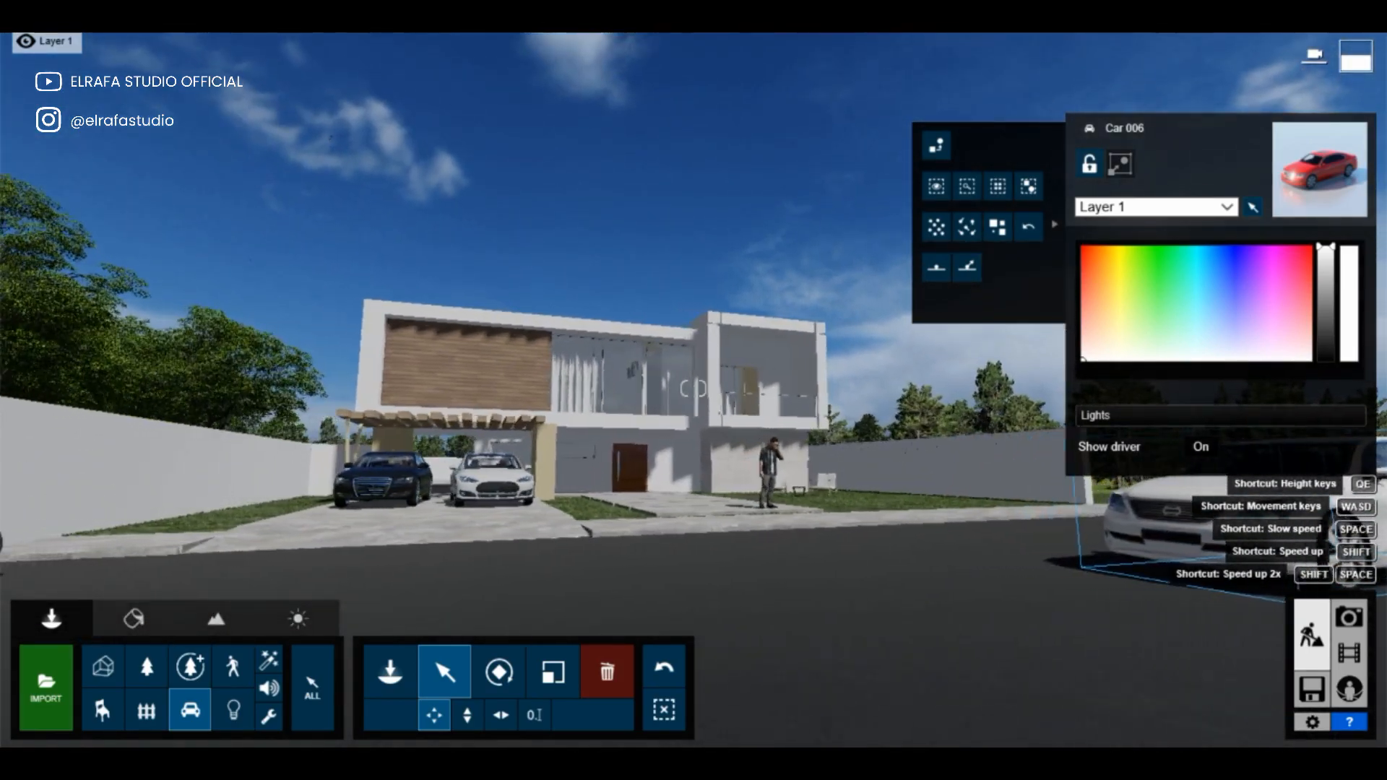
Move the Man Asian 0008 Bicycle figure along the road, closer to the driveway.
{"action": "right_click_drag", "start_coordinate": [806, 213], "coordinate": [723, 334]}
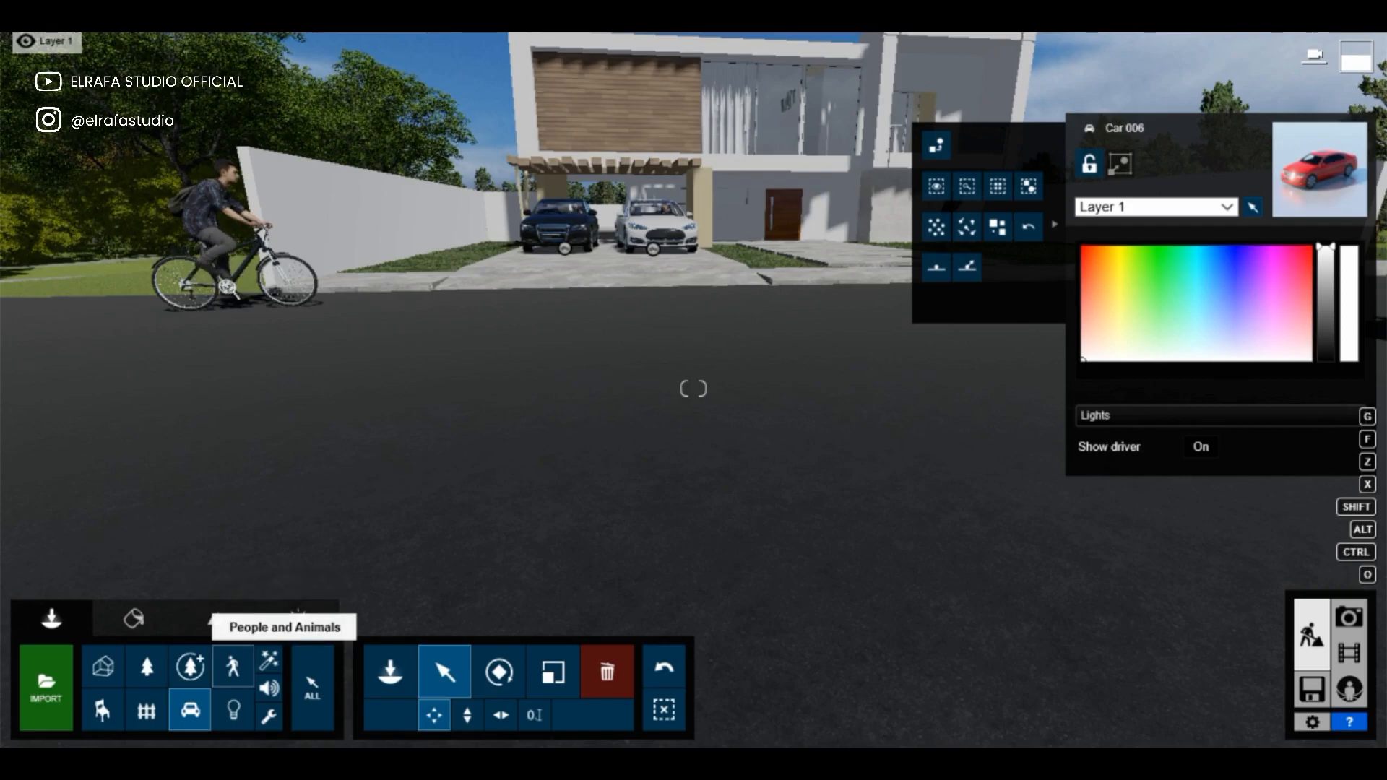
{"action": "left_click", "coordinate": [232, 666]}
{"action": "left_click", "coordinate": [249, 333]}
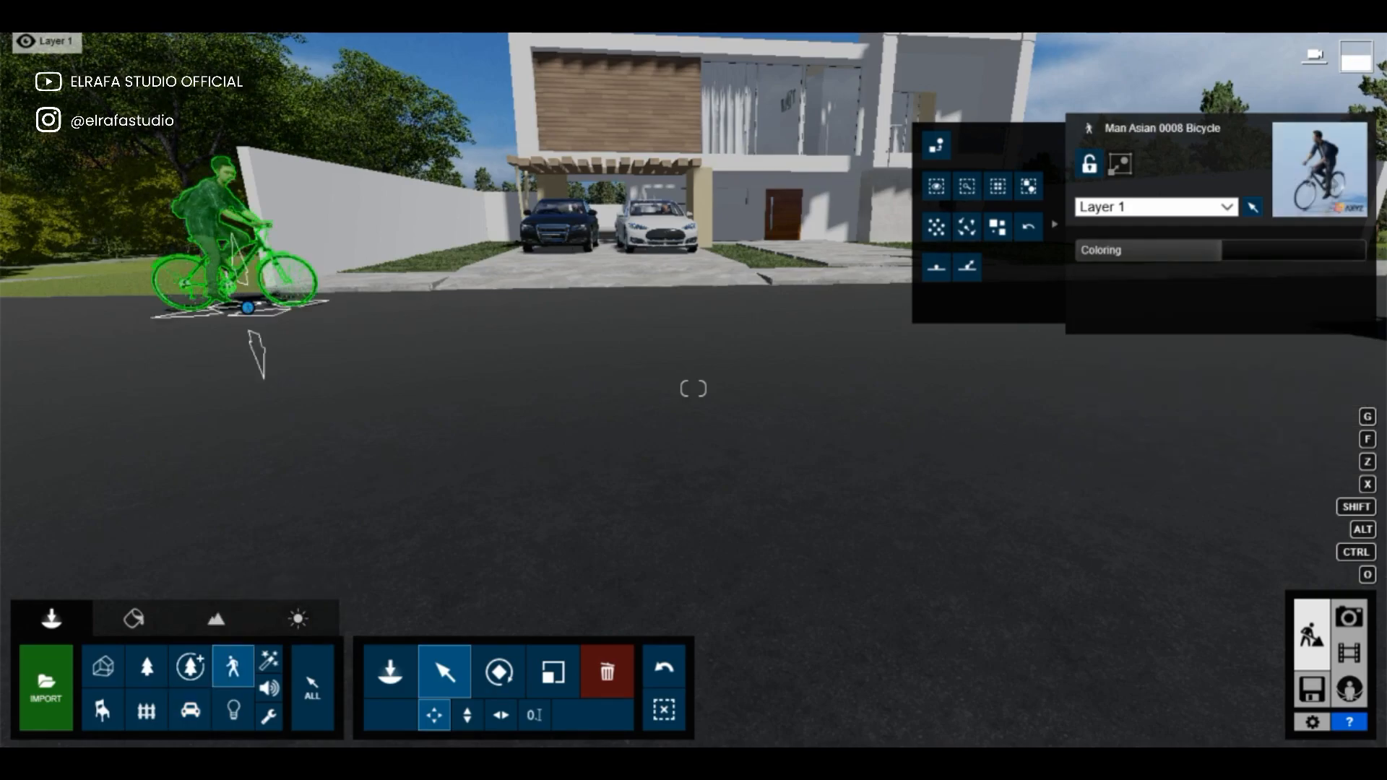
{"action": "left_click_drag", "start_coordinate": [366, 354], "coordinate": [437, 369]}
Browse the fine-detail nature library and place a small leafy tree on the front lawn beside the boundary wall.
{"action": "right_click_drag", "start_coordinate": [435, 318], "coordinate": [605, 136]}
{"action": "key", "text": "w"}
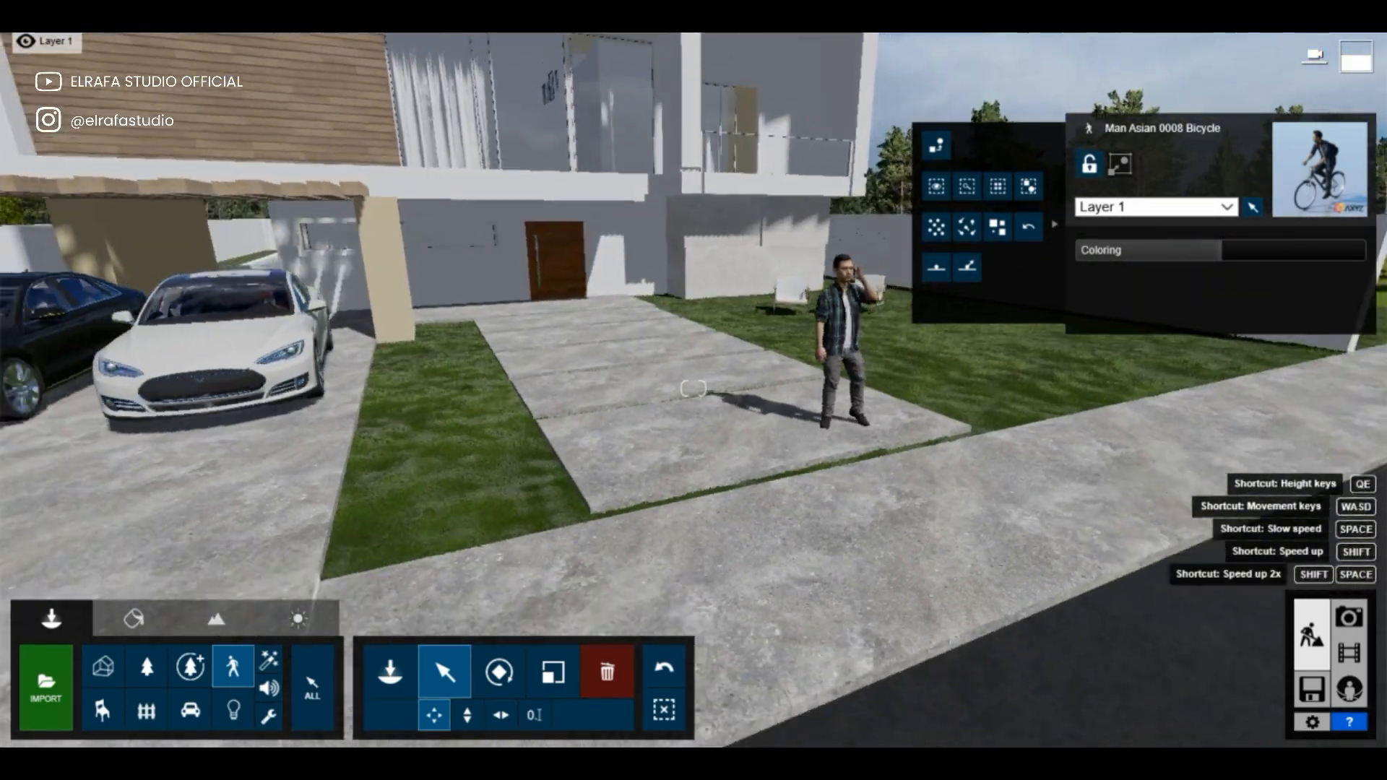
{"action": "key", "text": "s"}
{"action": "right_click_drag", "start_coordinate": [607, 391], "coordinate": [707, 339]}
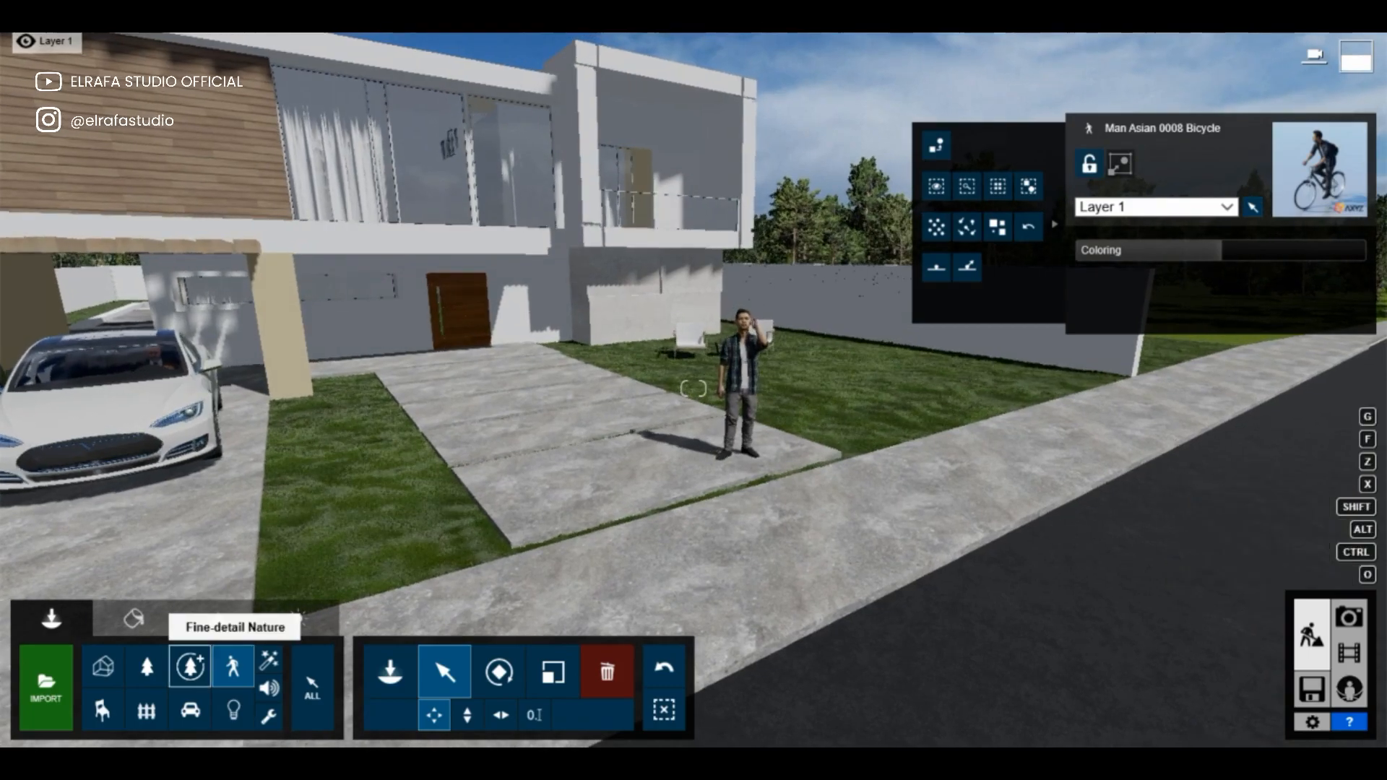
{"action": "left_click", "coordinate": [391, 672]}
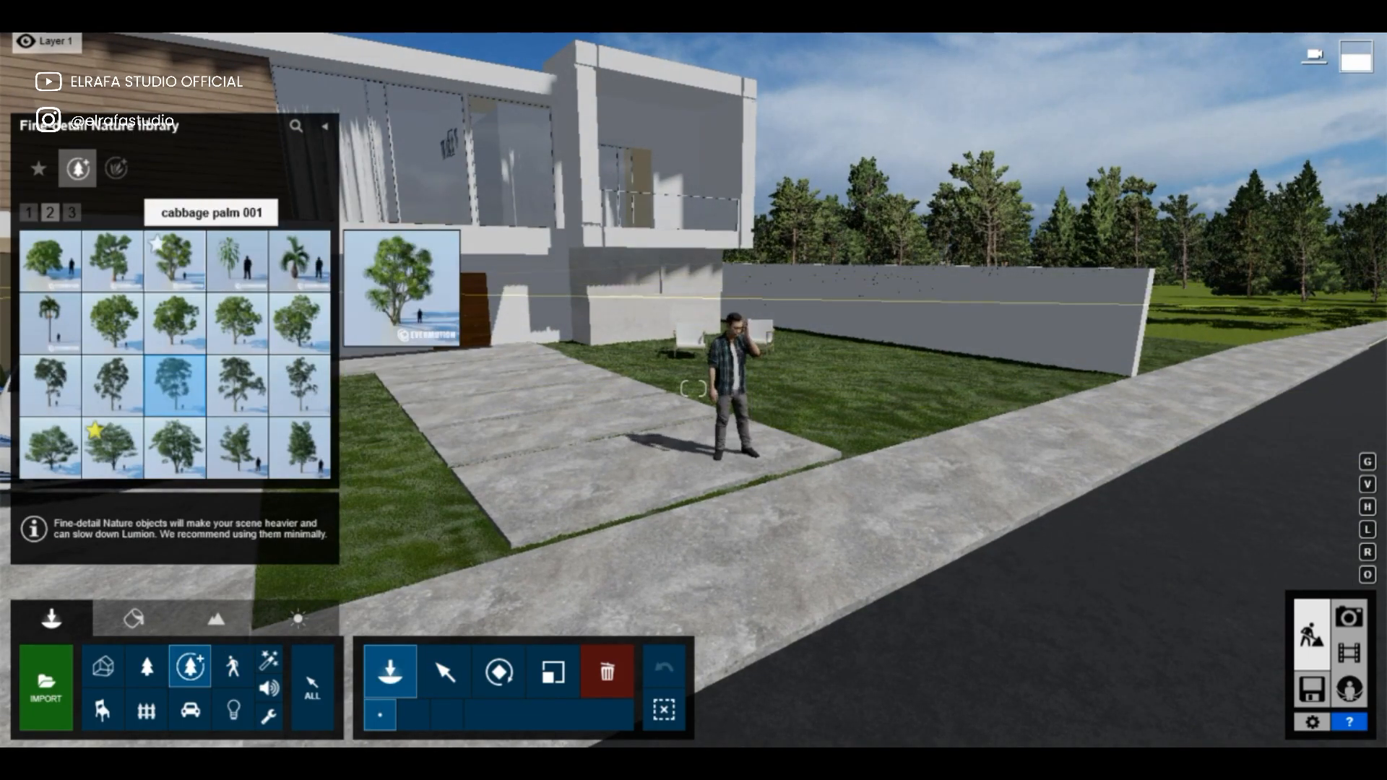
{"action": "left_click", "coordinate": [71, 212]}
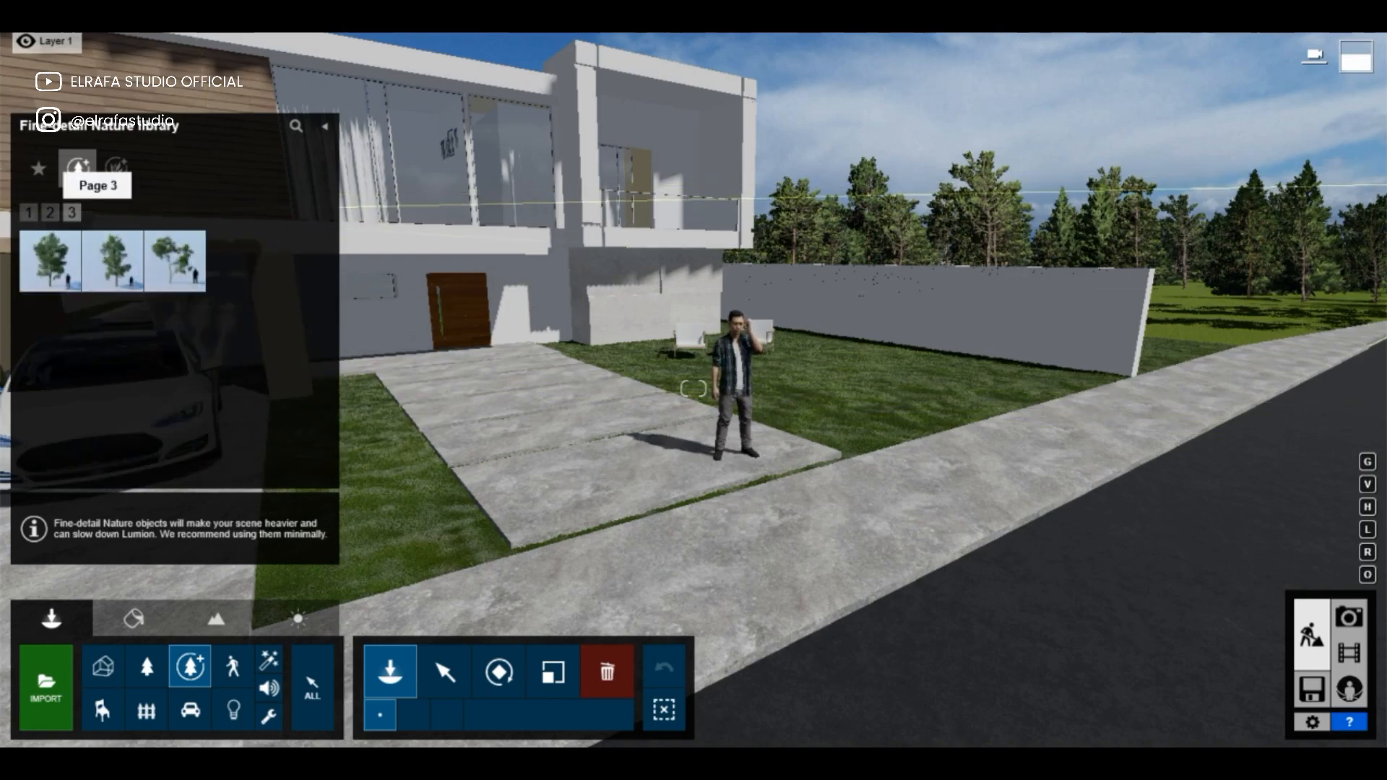
{"action": "left_click", "coordinate": [28, 212]}
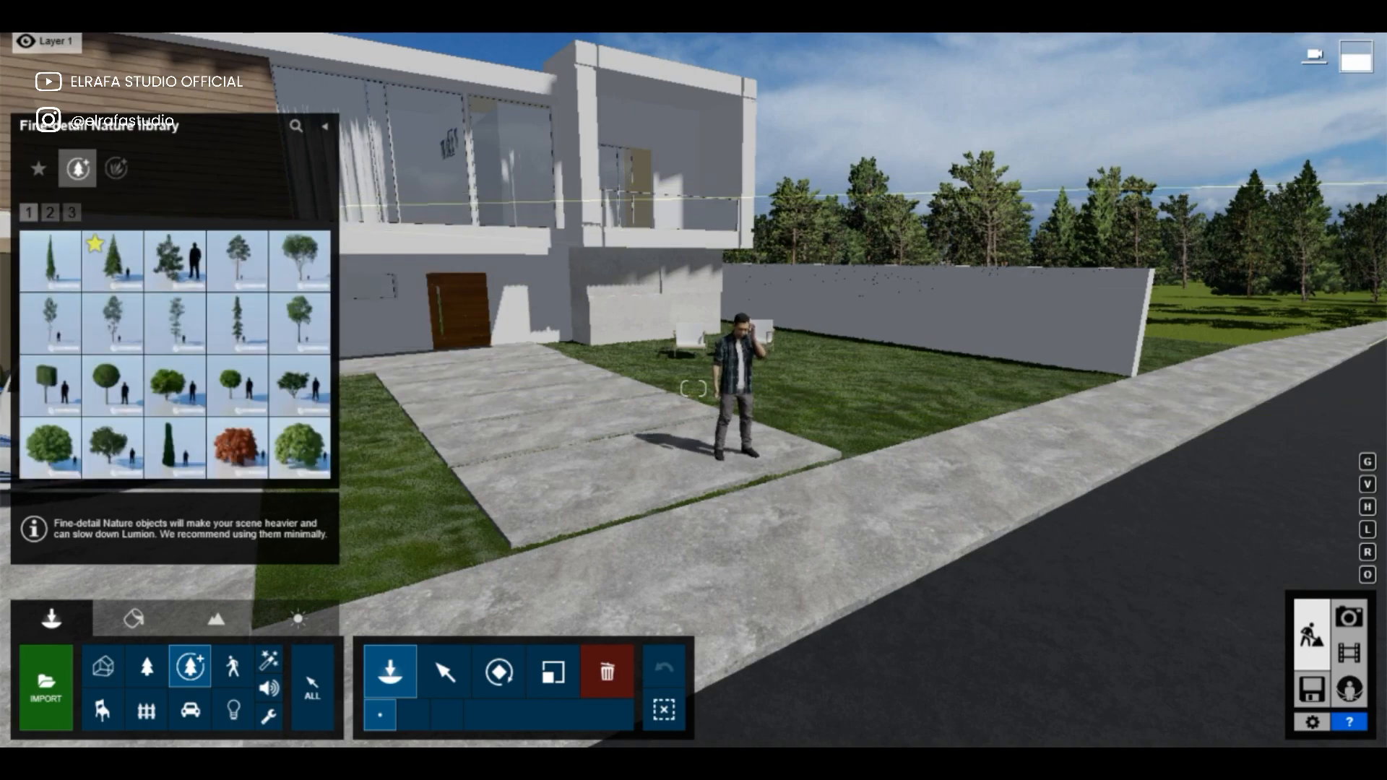
{"action": "left_click", "coordinate": [49, 211]}
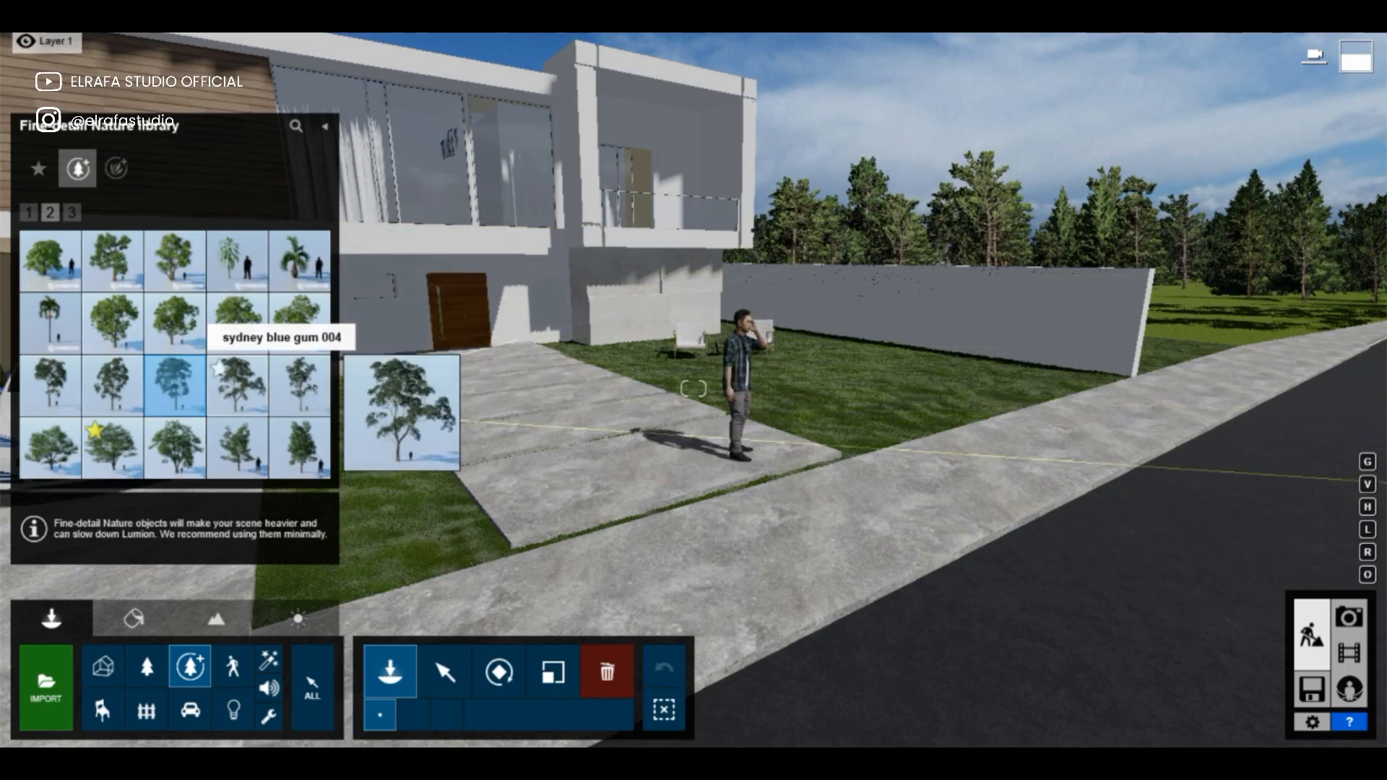
{"action": "left_click", "coordinate": [237, 448]}
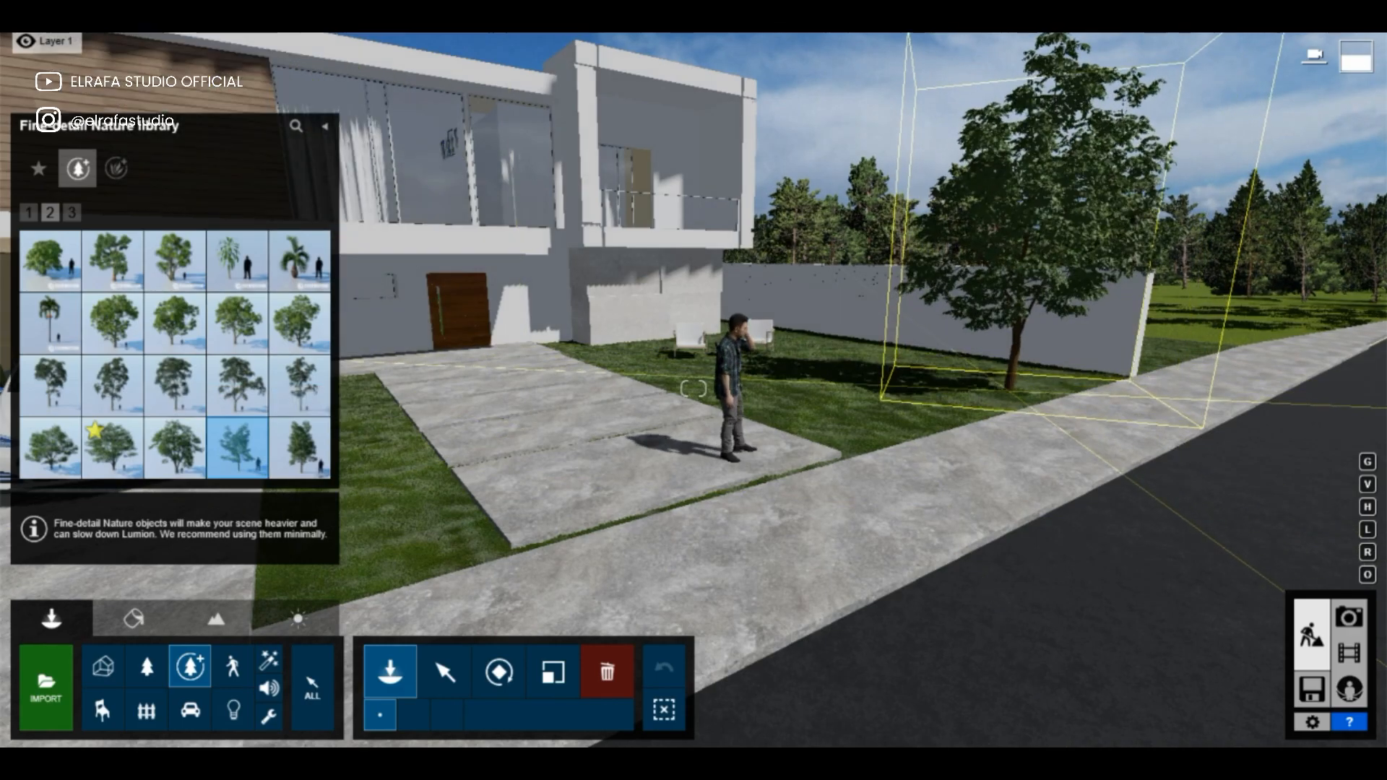
{"action": "left_click", "coordinate": [1013, 383]}
Choose a taller tree from the fine-detail nature library and place it on the grass outside the garage-side boundary wall.
{"action": "right_click_drag", "start_coordinate": [535, 427], "coordinate": [442, 432]}
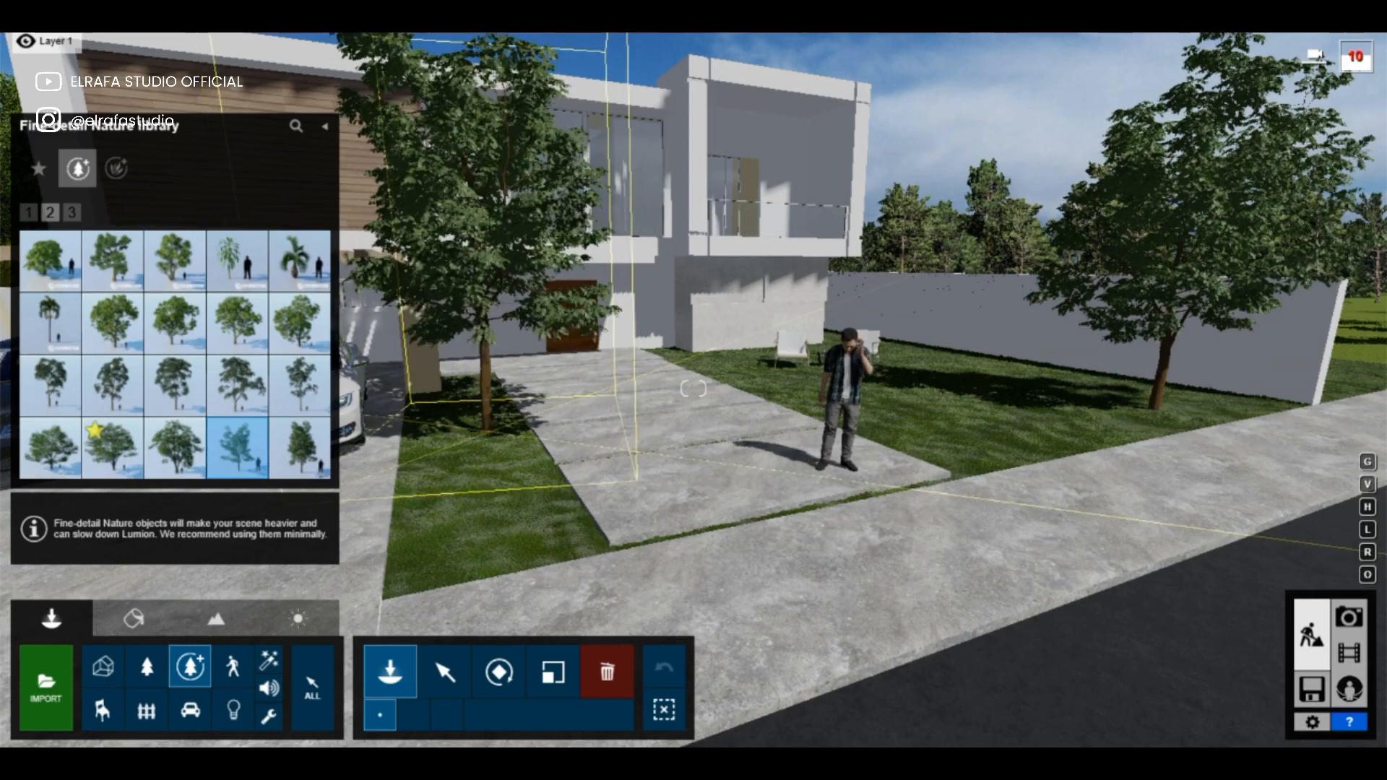
{"action": "mouse_move", "coordinate": [175, 258]}
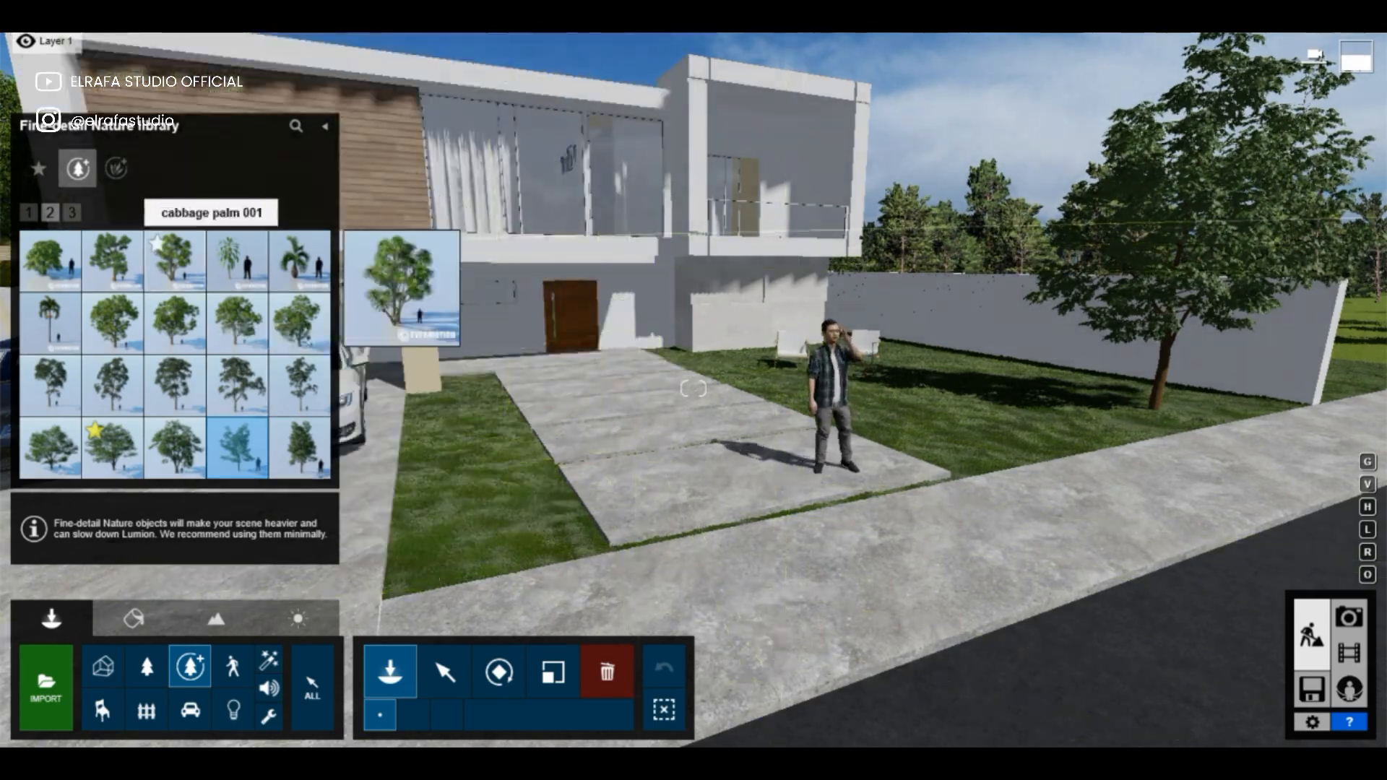
{"action": "left_click", "coordinate": [29, 212]}
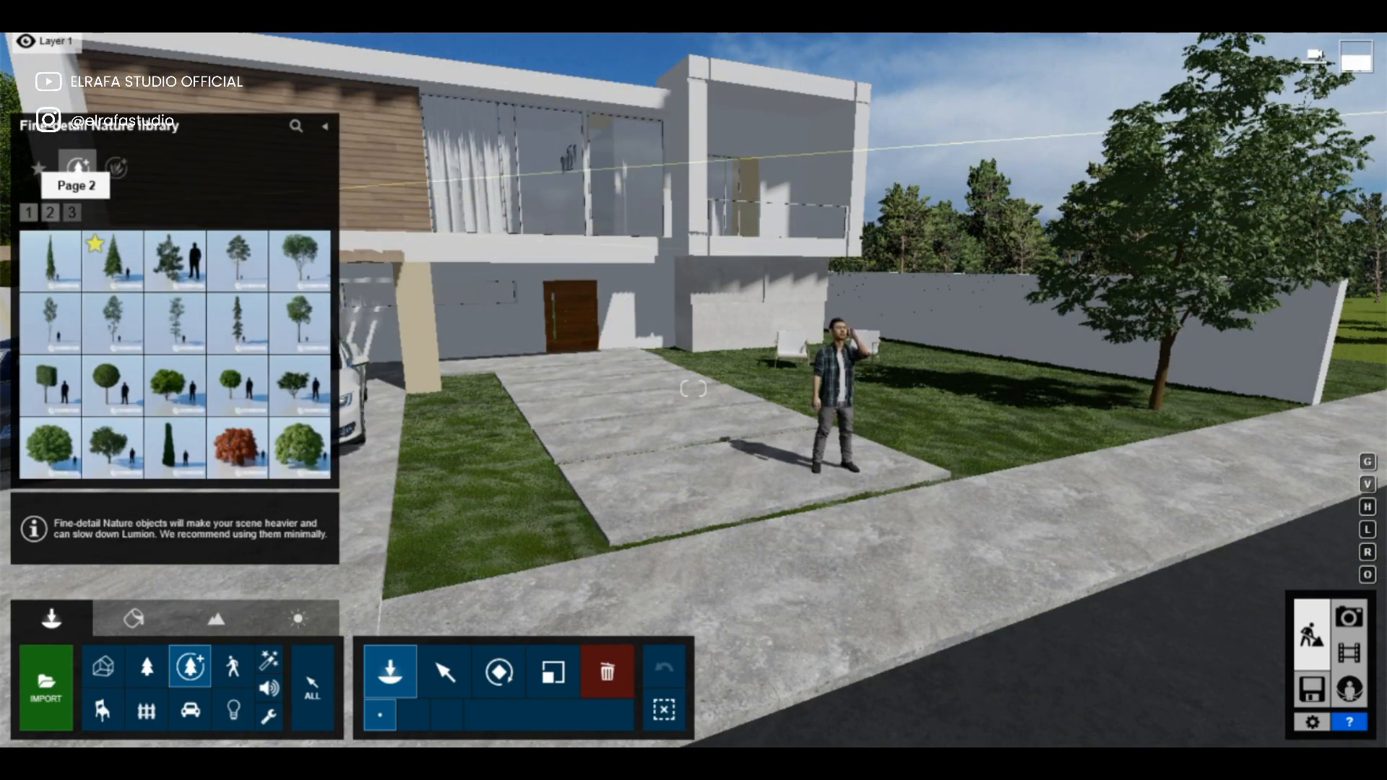
{"action": "left_click", "coordinate": [49, 212]}
{"action": "mouse_move", "coordinate": [237, 448]}
{"action": "left_click", "coordinate": [176, 387]}
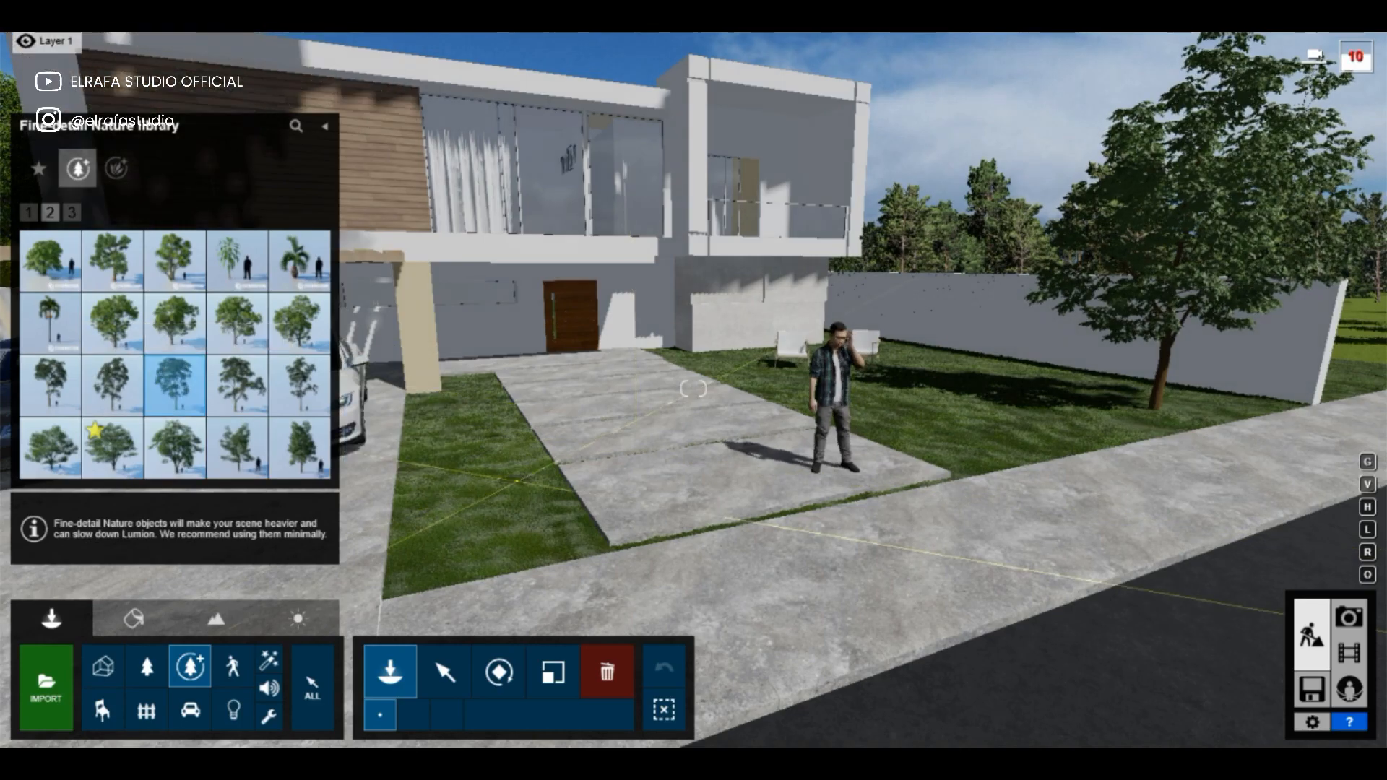
{"action": "left_click", "coordinate": [511, 454]}
{"action": "key", "text": "s"}
{"action": "key", "text": "s"}
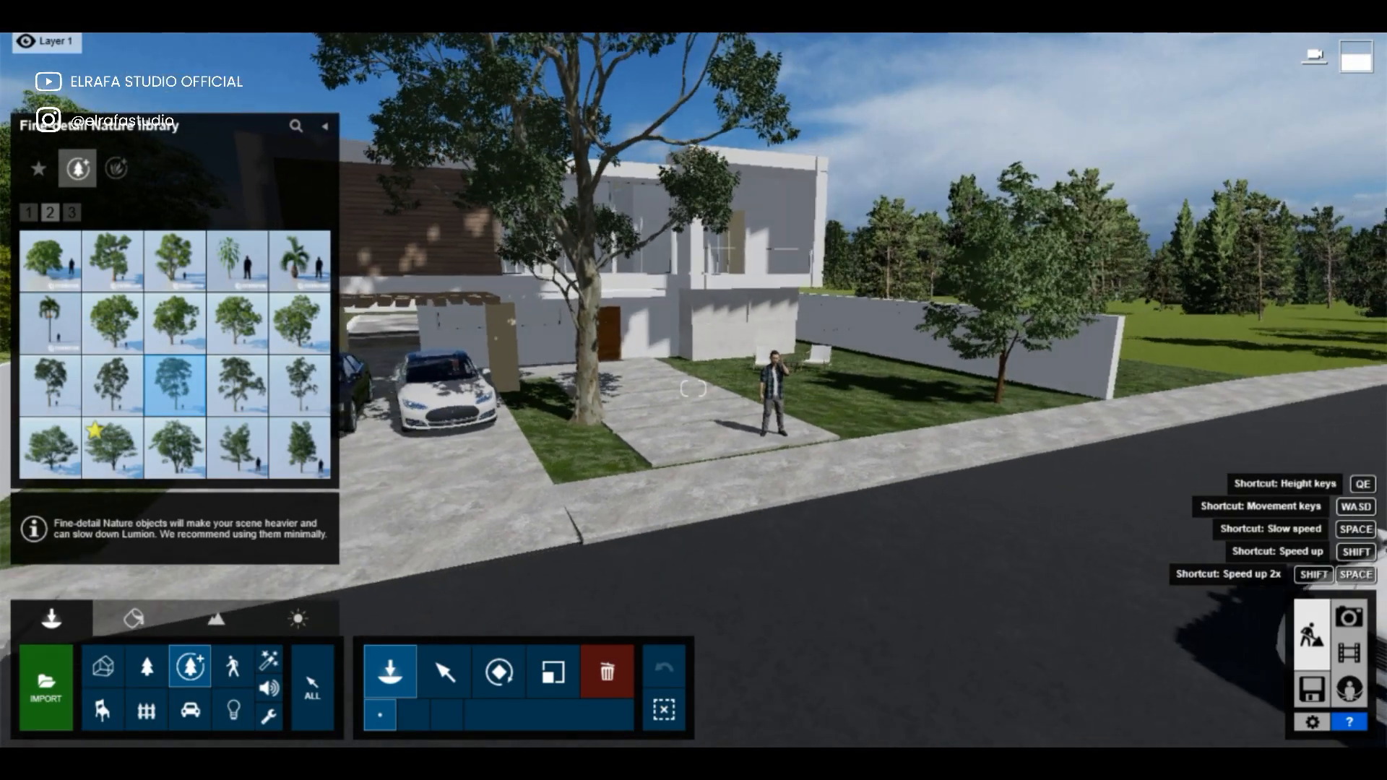
{"action": "key", "text": "a"}
{"action": "key", "text": "s"}
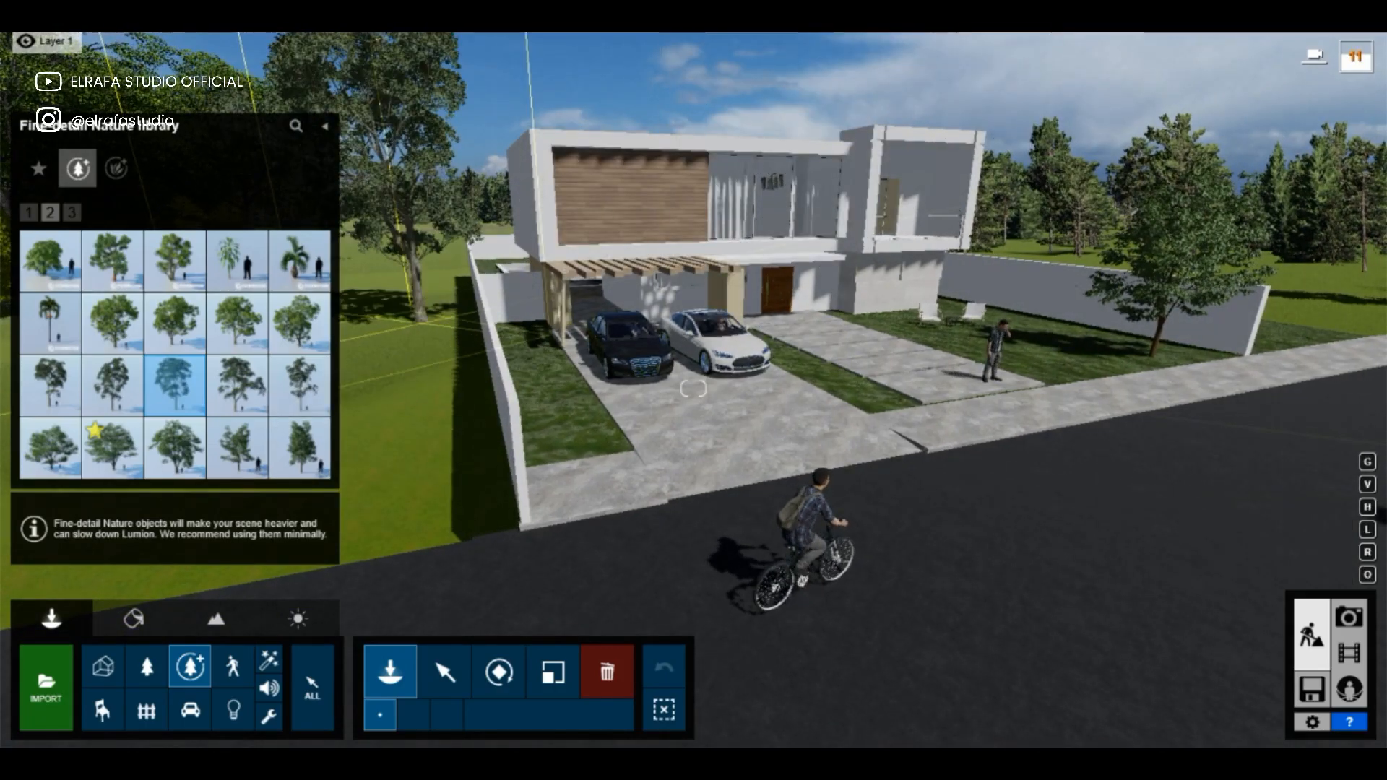
{"action": "key", "text": "s"}
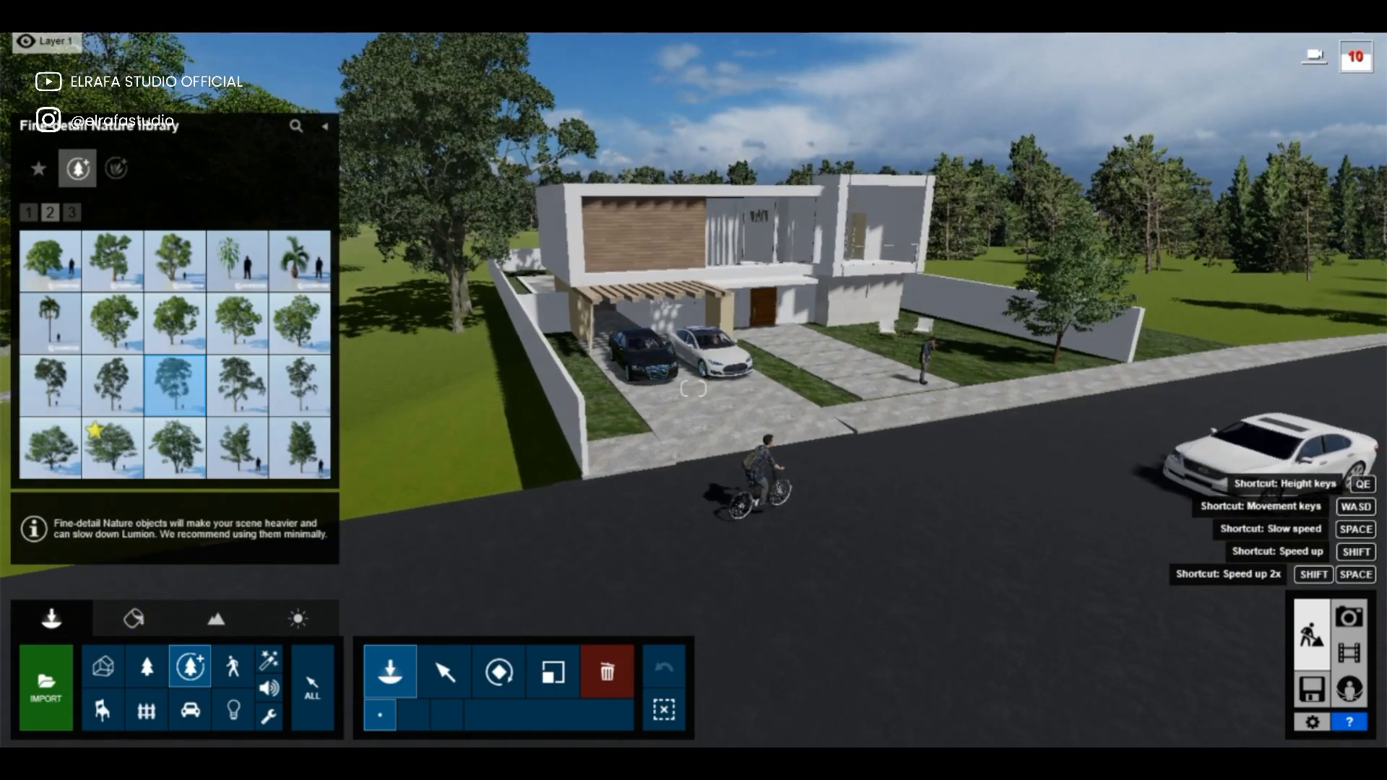
Place sydney blue gum 004 trees on the grass outside both side walls, plus another tall tree beside the entrance-side wall.
{"action": "left_click", "coordinate": [238, 386]}
{"action": "right_click_drag", "start_coordinate": [650, 291], "coordinate": [625, 308]}
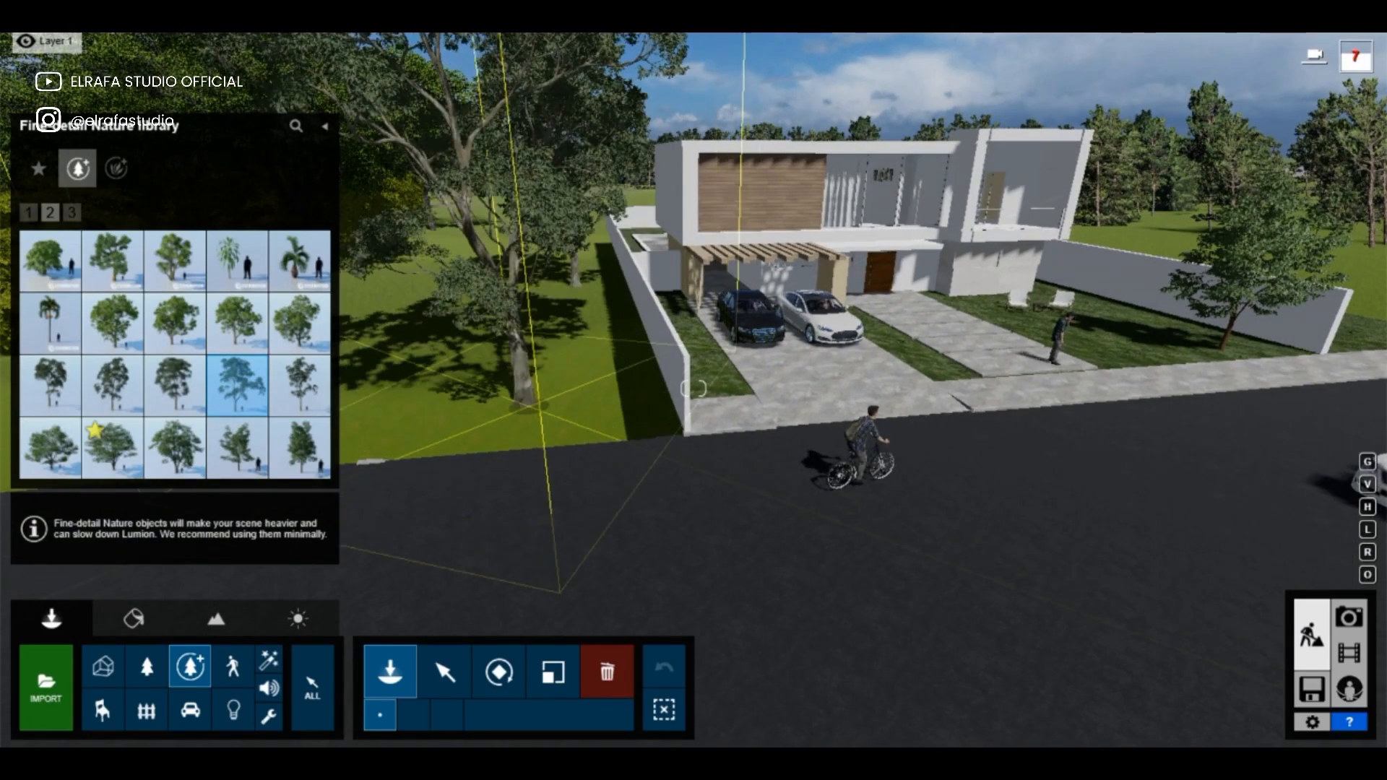
{"action": "key", "text": "d"}
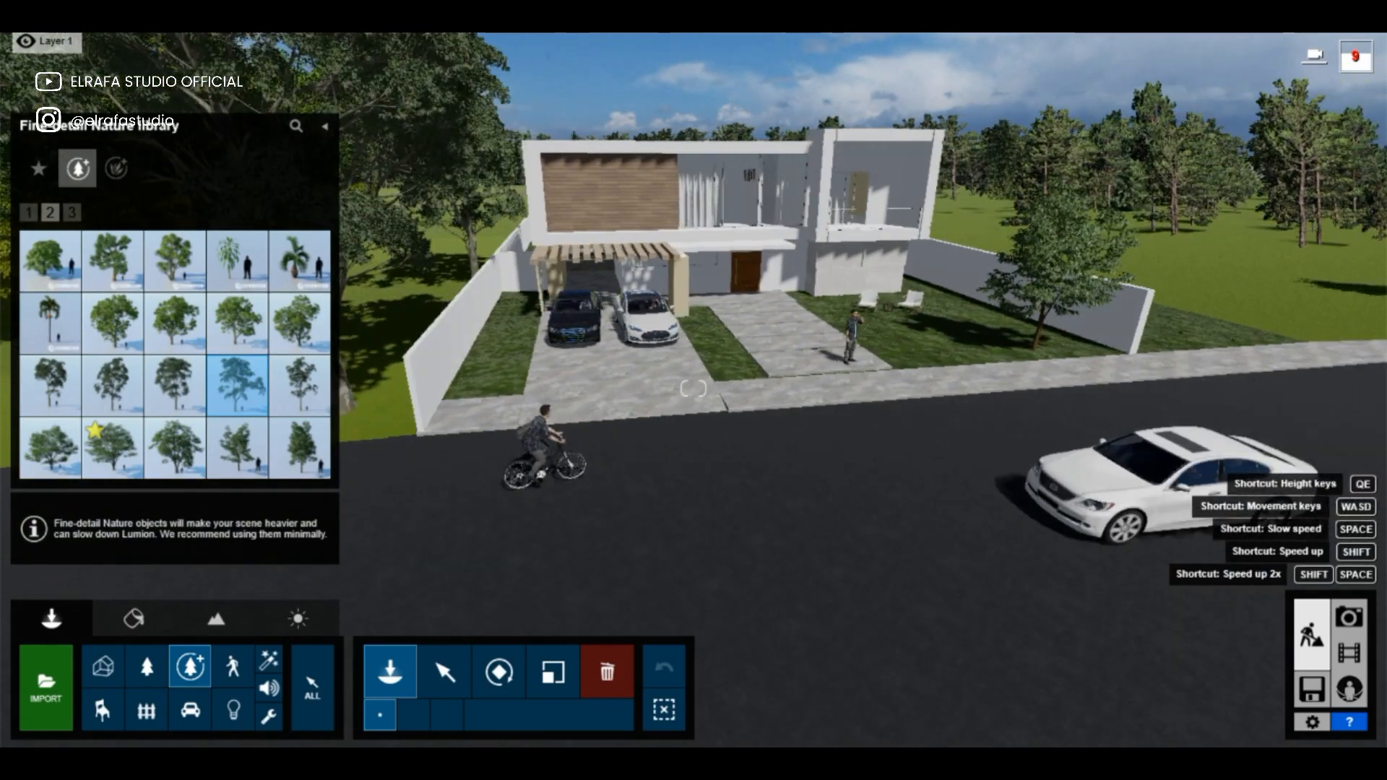
{"action": "key", "text": "e"}
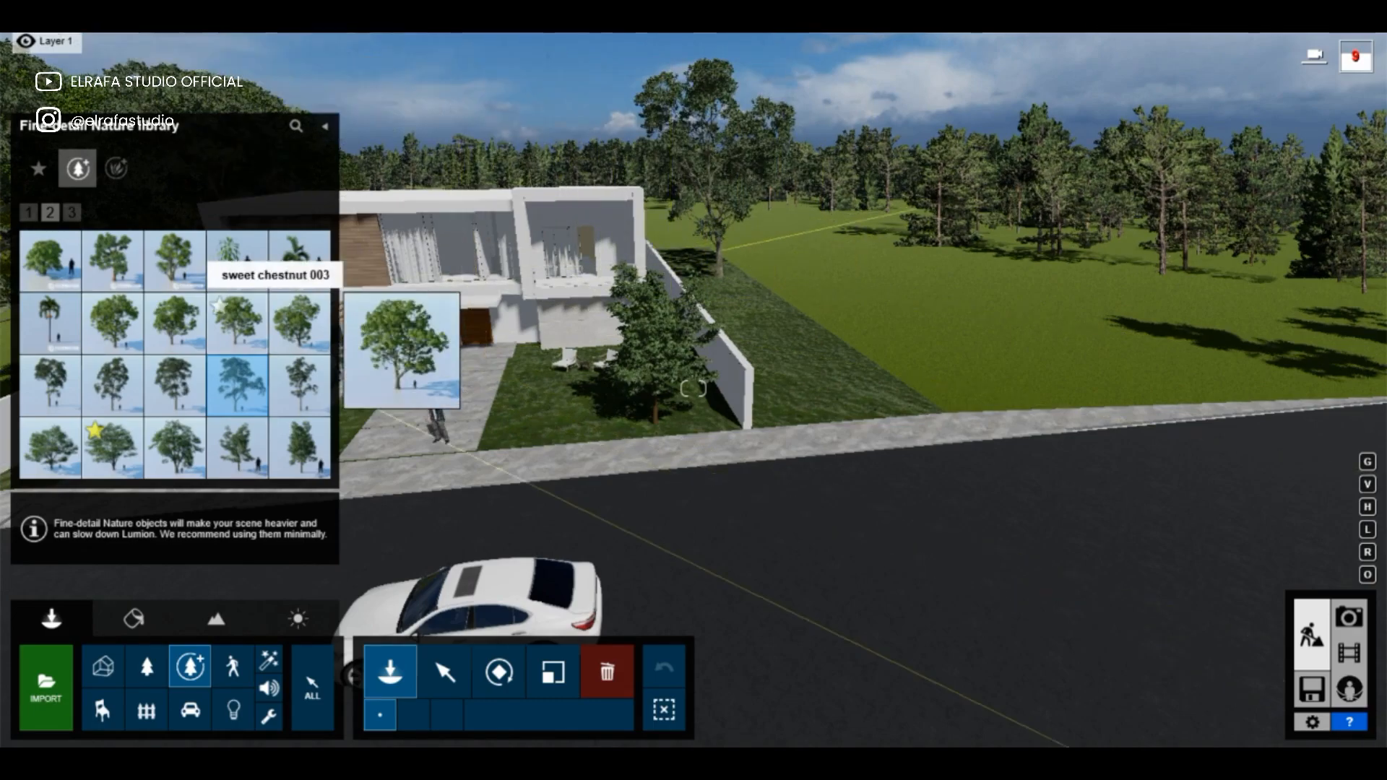
{"action": "left_click", "coordinate": [174, 383]}
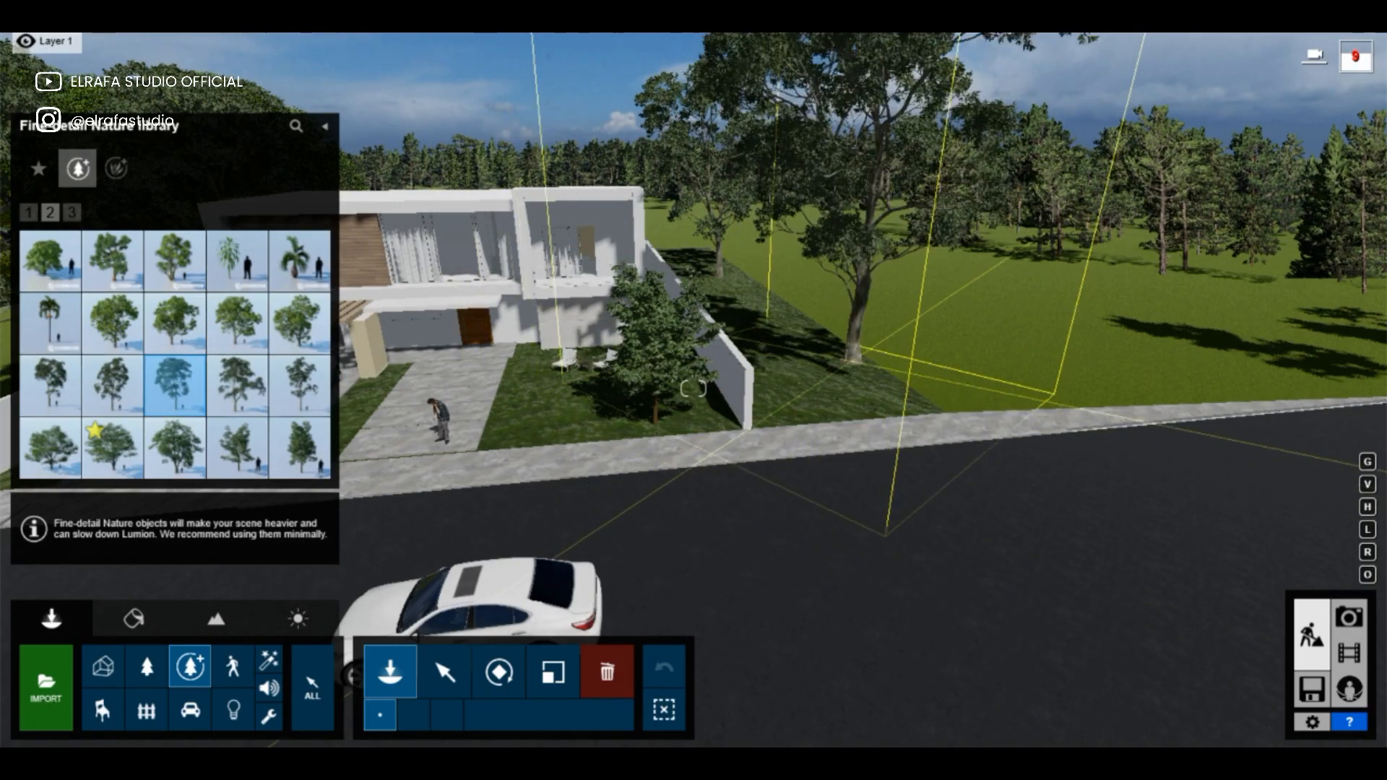
{"action": "key", "text": "a"}
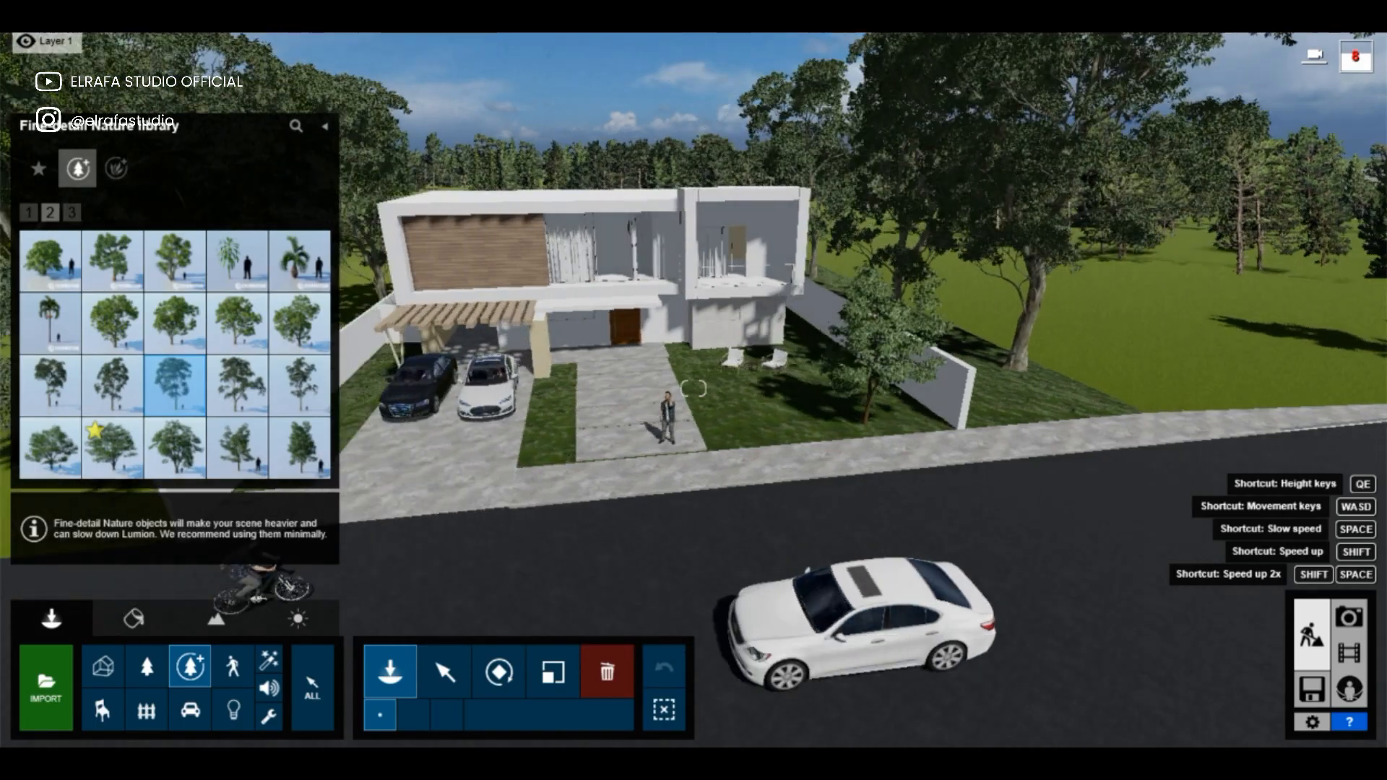
Examine the house and its surrounding trees from street level.
{"action": "key", "text": "a"}
{"action": "right_click_drag", "start_coordinate": [694, 389], "coordinate": [723, 264]}
{"action": "key", "text": "e"}
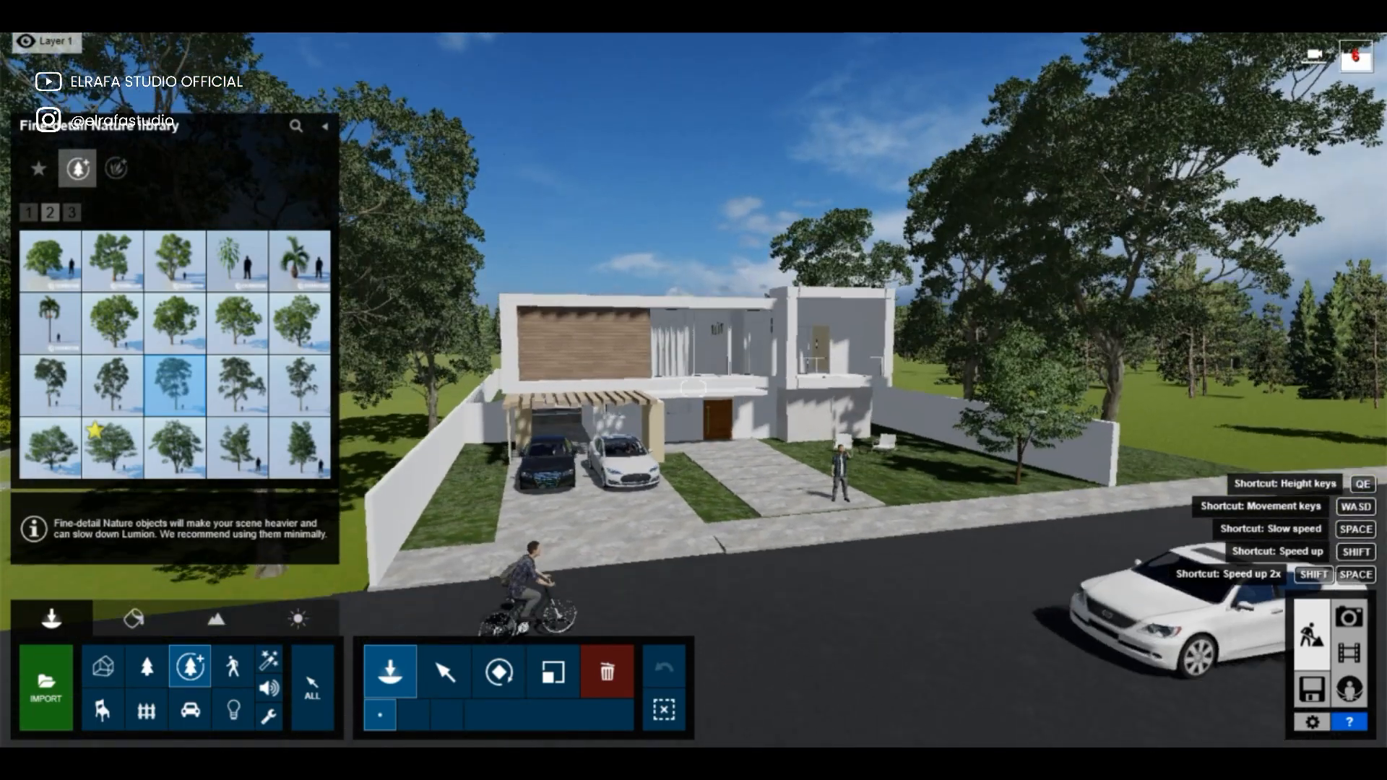
{"action": "right_click_drag", "start_coordinate": [694, 389], "coordinate": [693, 324]}
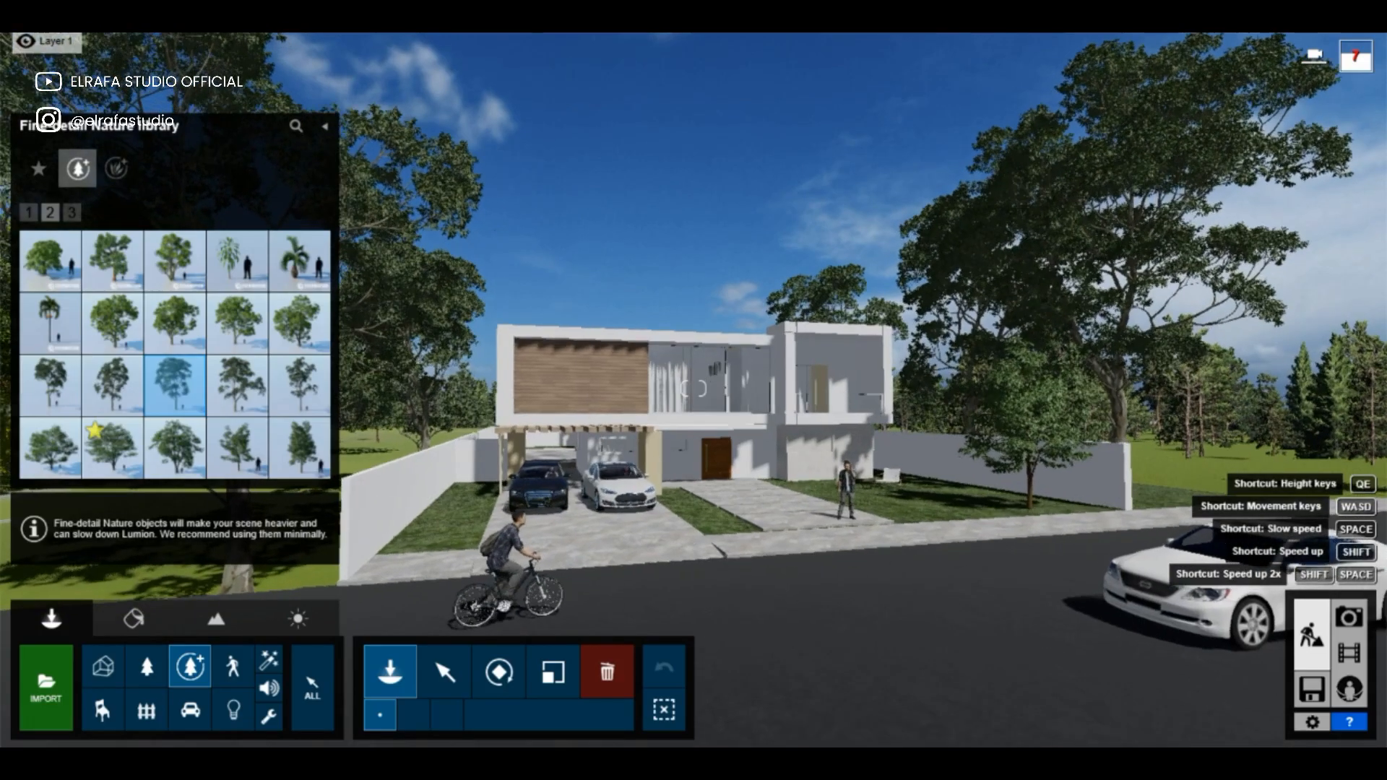
{"action": "key", "text": "w"}
{"action": "key", "text": "e"}
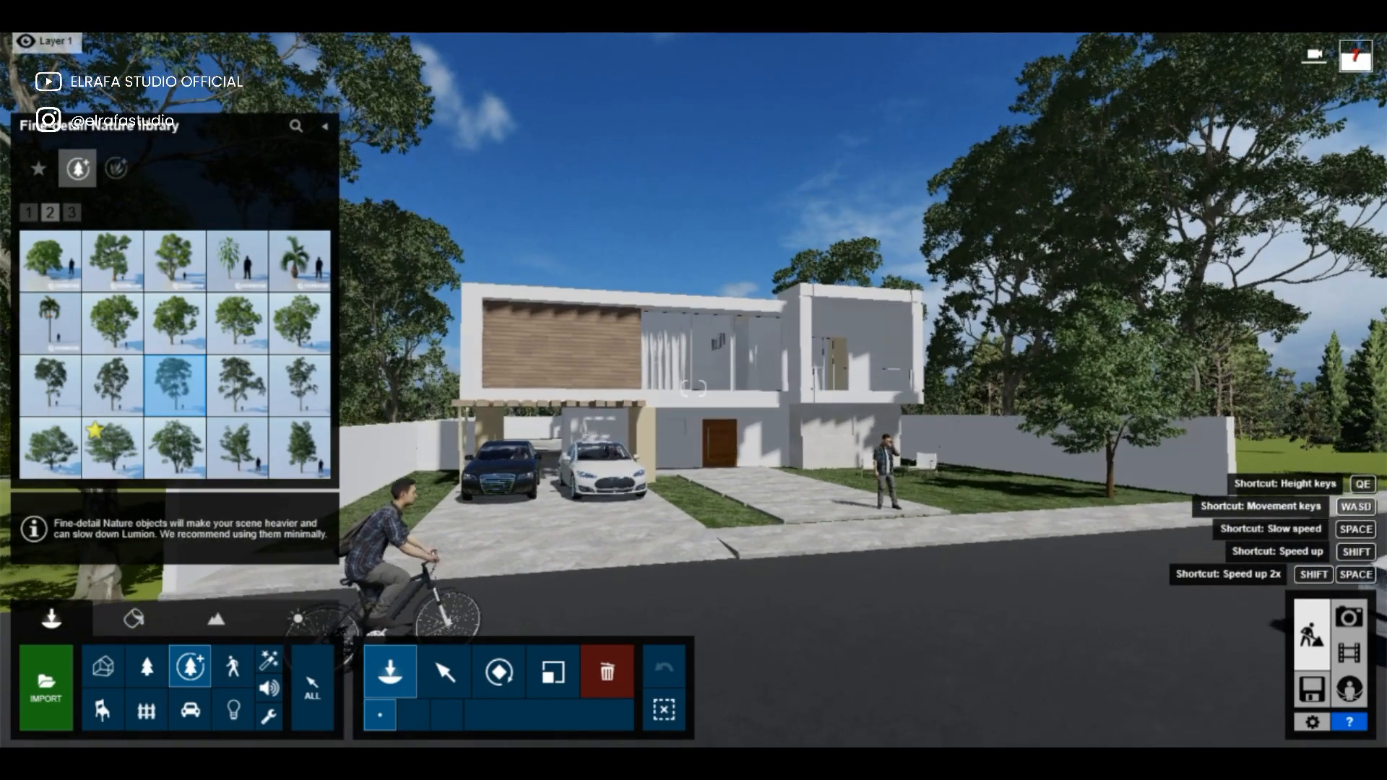
{"action": "left_click", "coordinate": [647, 407]}
{"action": "key", "text": "s"}
{"action": "right_click_drag", "start_coordinate": [648, 406], "coordinate": [701, 474]}
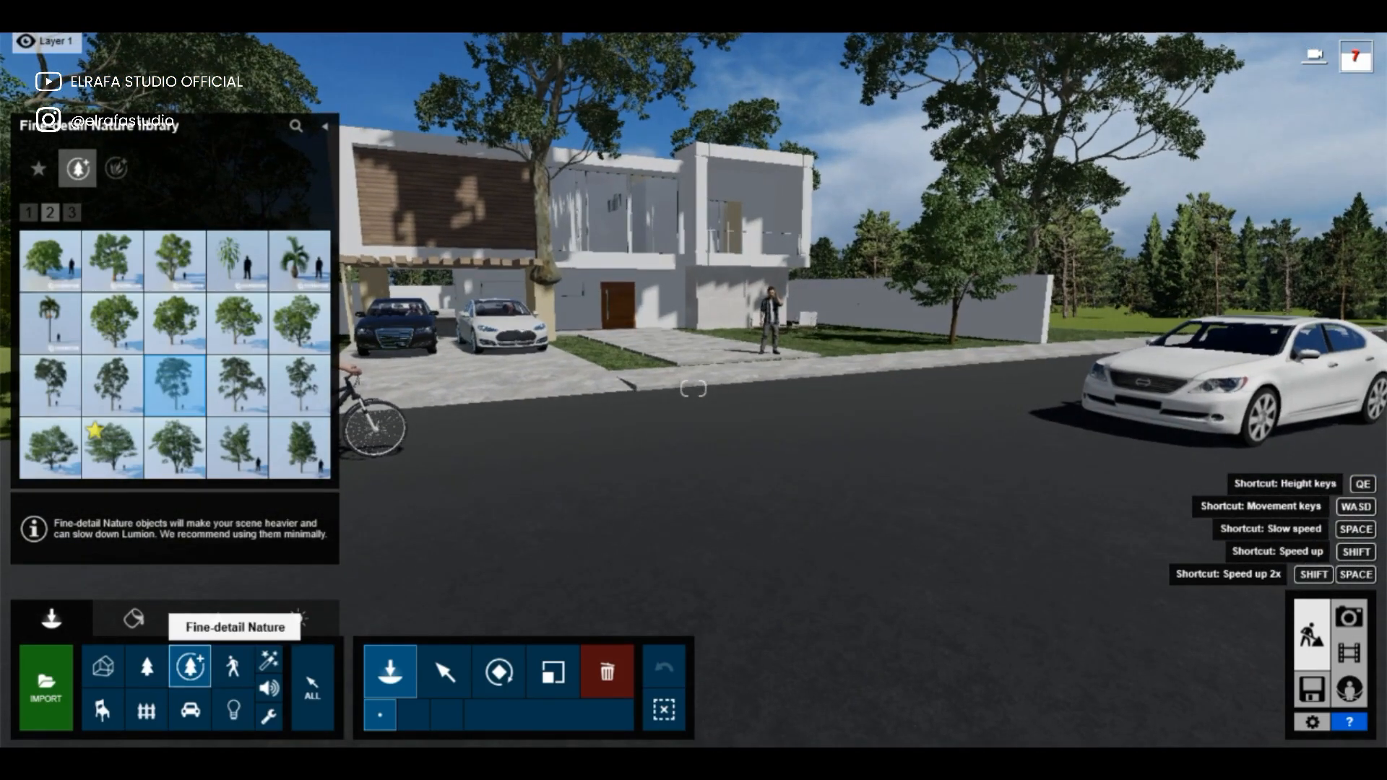
Reposition the white Car 006 slightly on the road in front of the entrance-side lawn.
{"action": "left_click", "coordinate": [190, 710]}
{"action": "left_click", "coordinate": [444, 672]}
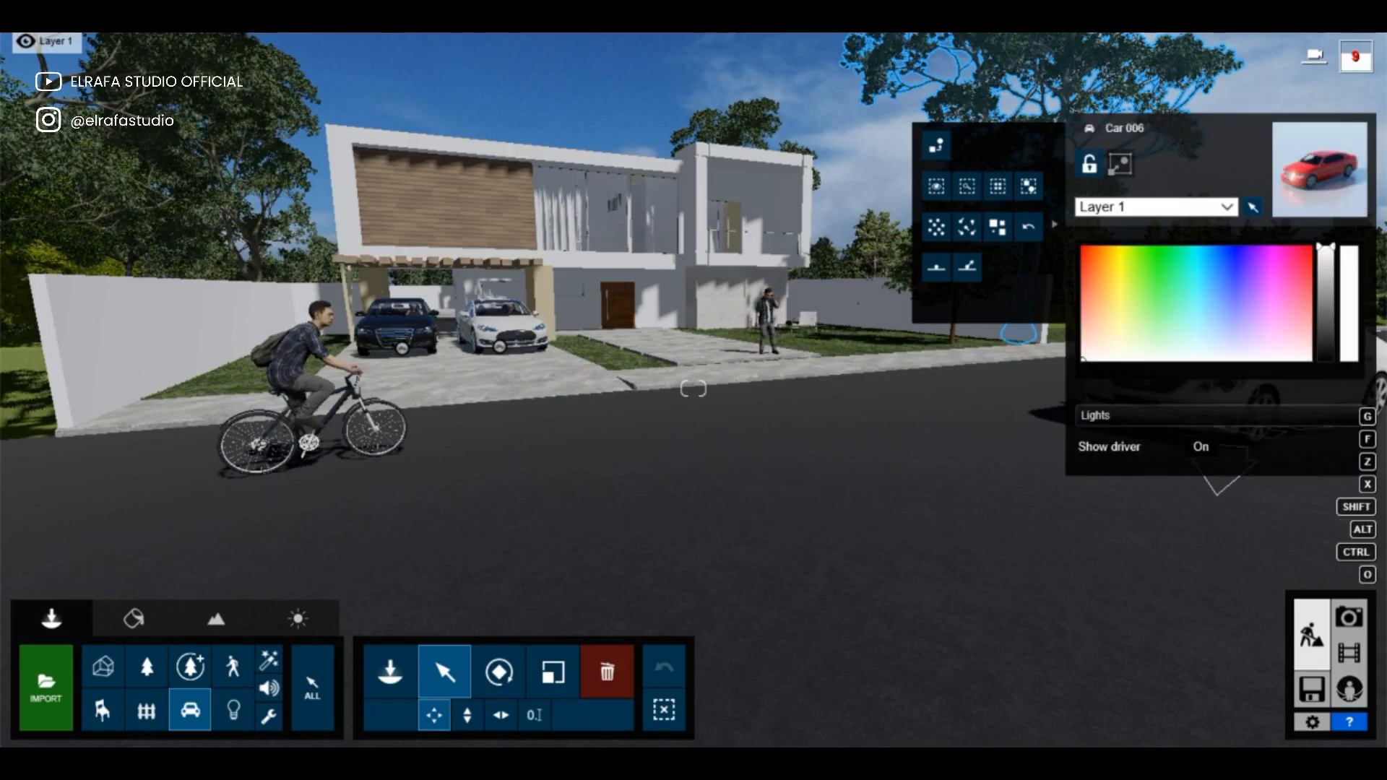
{"action": "right_click_drag", "start_coordinate": [694, 391], "coordinate": [940, 391]}
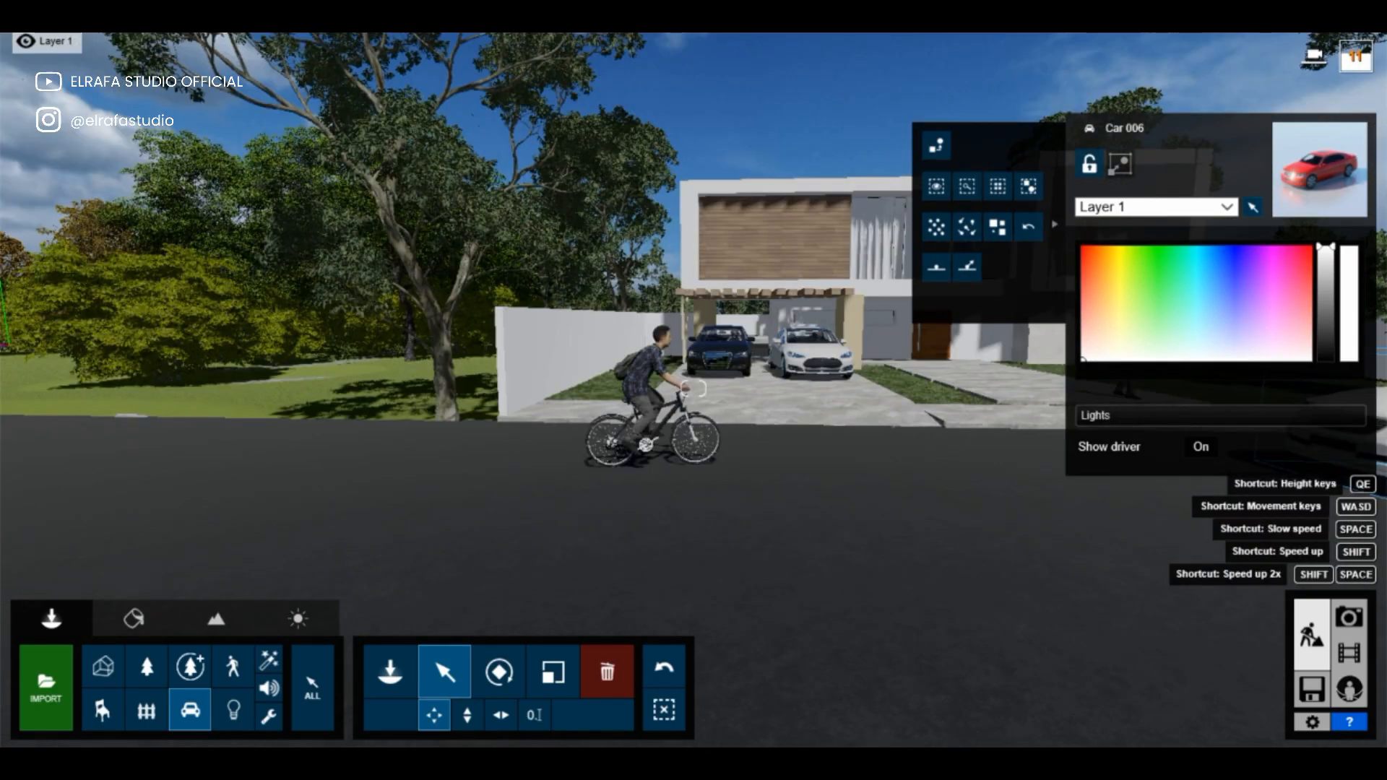
{"action": "right_click_drag", "start_coordinate": [694, 390], "coordinate": [722, 390]}
{"action": "key", "text": "w"}
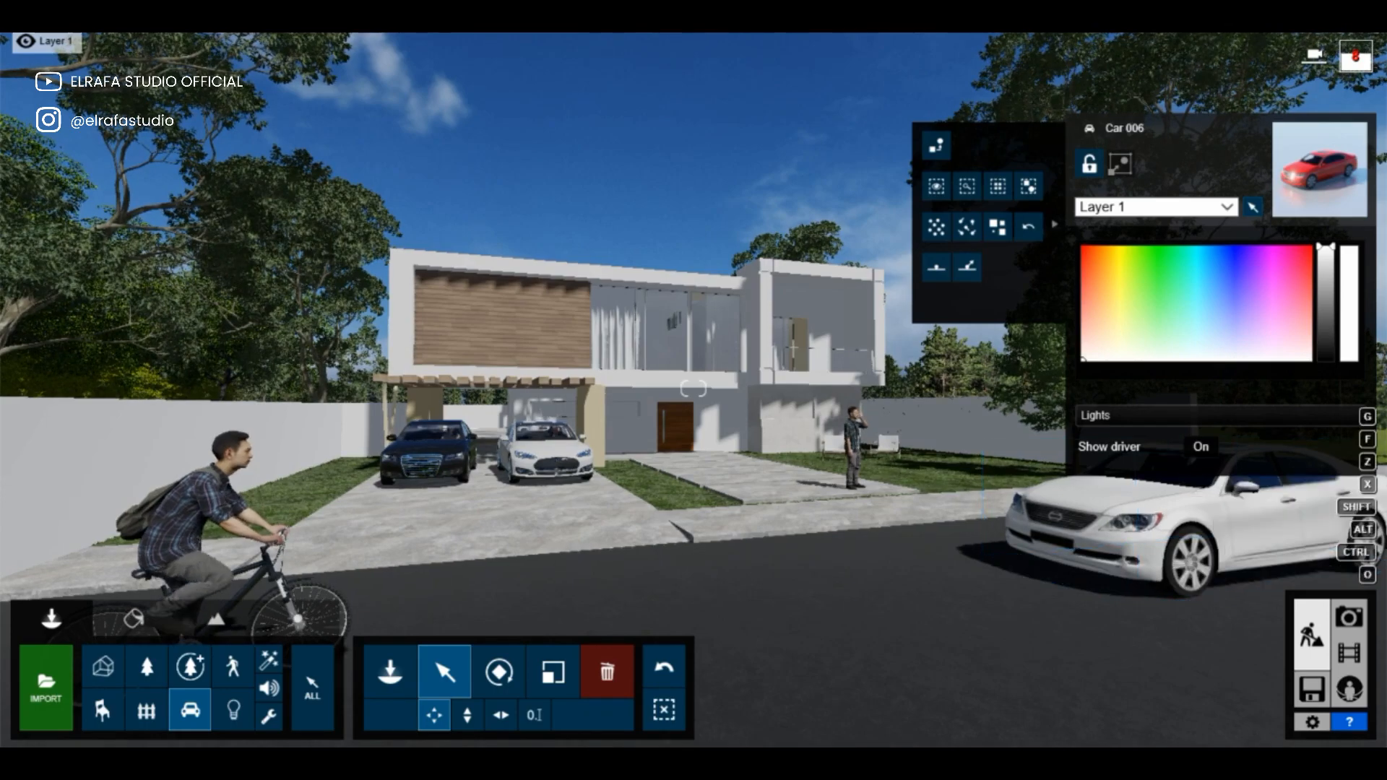
Frame the house from the street with the cyclist and white car in view, and switch to Photo mode.
{"action": "left_click", "coordinate": [390, 672]}
{"action": "left_click", "coordinate": [445, 672]}
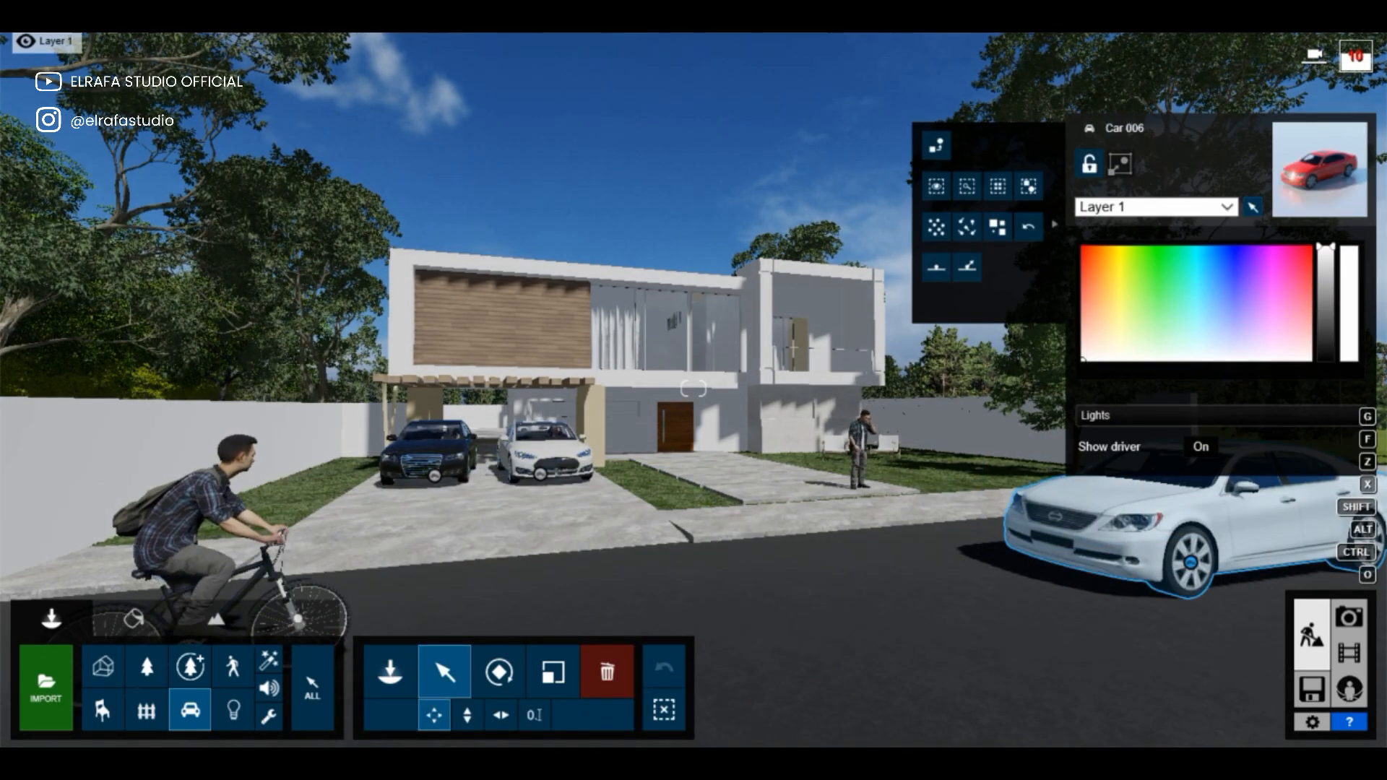
{"action": "key", "text": "e"}
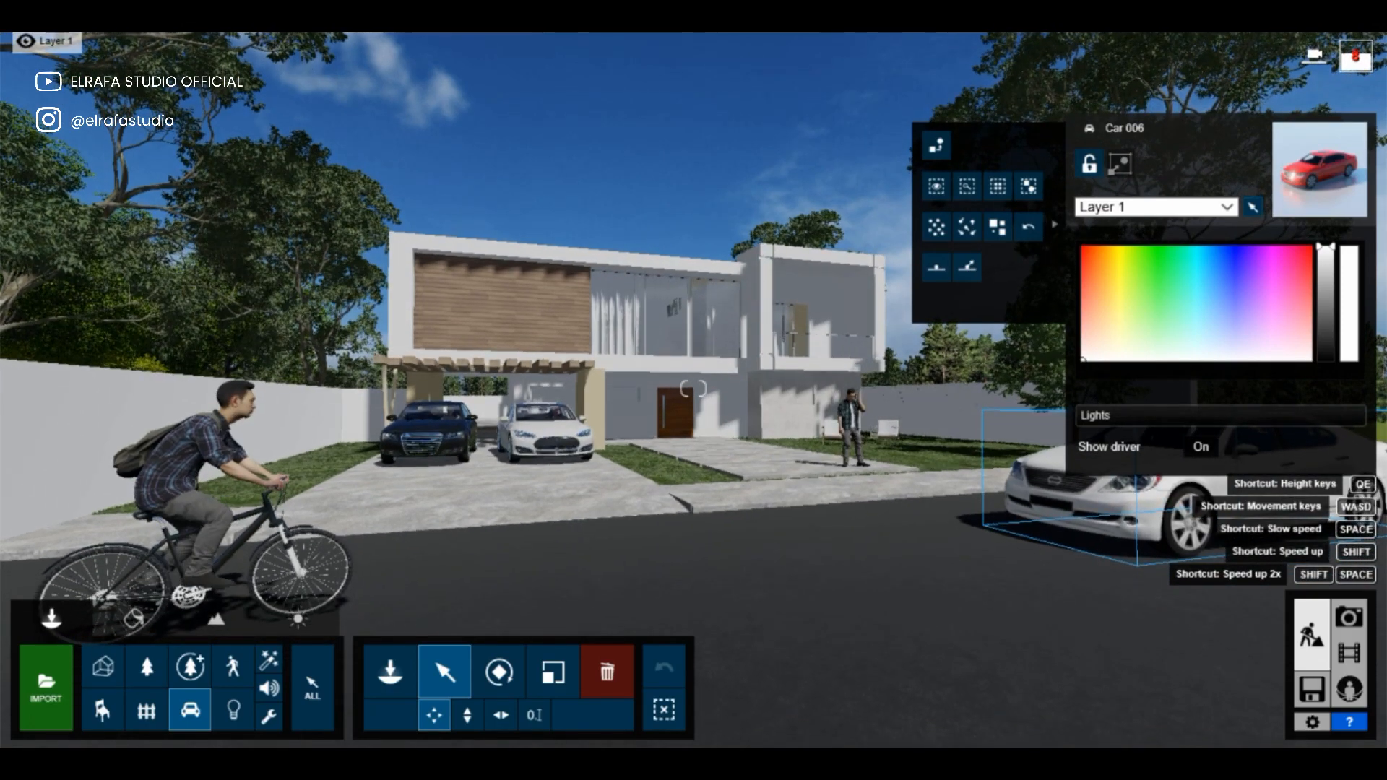
{"action": "left_click", "coordinate": [1348, 616]}
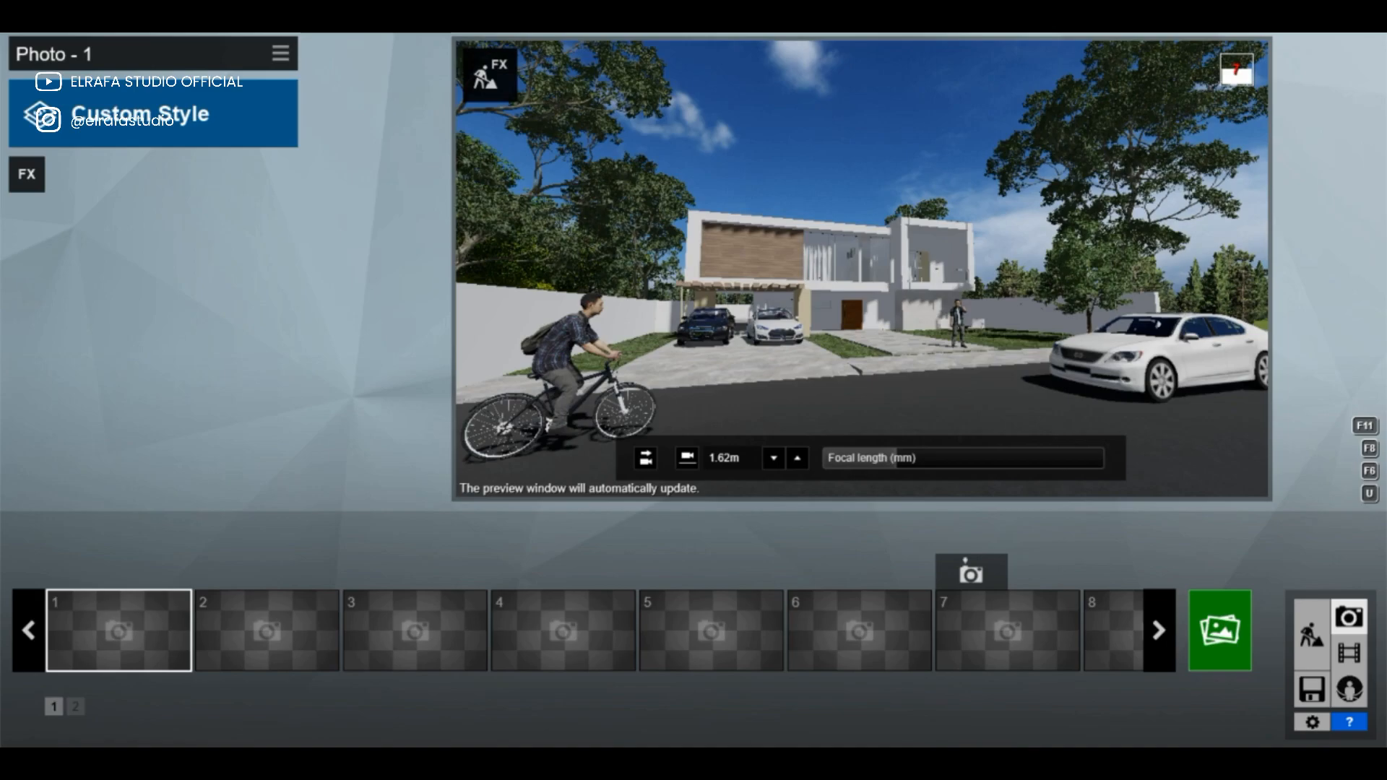
Set the photo camera's focal length to 20.0 mm and reframe the house with the cyclist and white car at the edges.
{"action": "left_click_drag", "start_coordinate": [897, 458], "coordinate": [916, 459]}
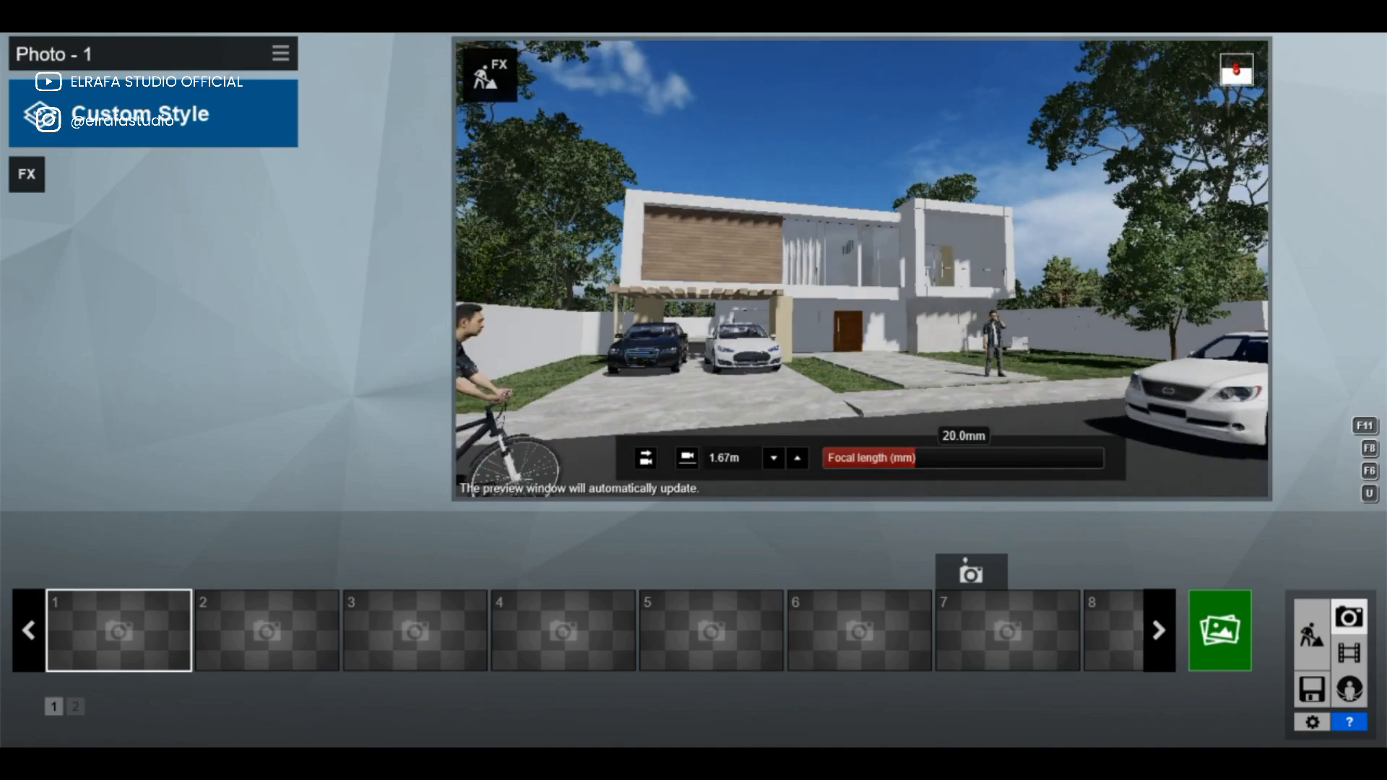
{"action": "right_click_drag", "start_coordinate": [862, 269], "coordinate": [853, 289]}
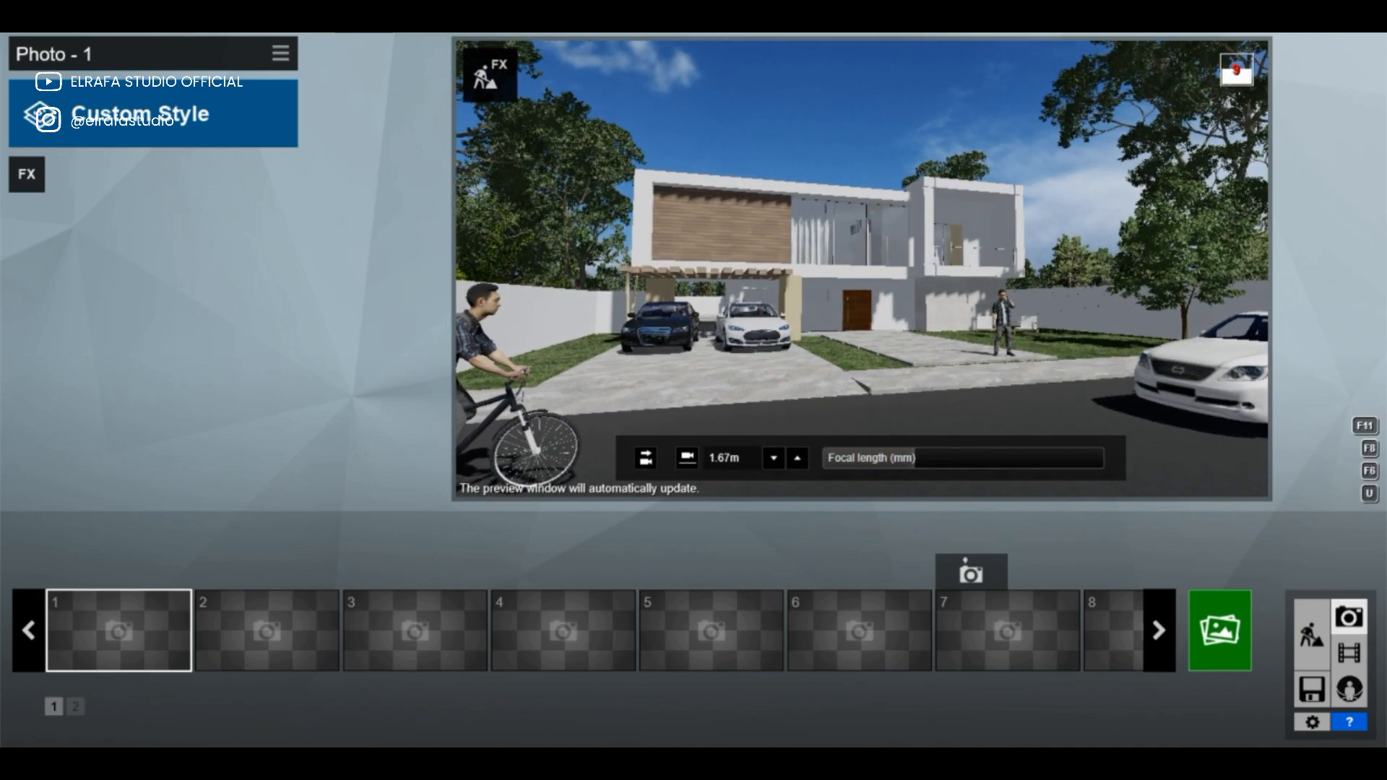
{"action": "key", "text": "e"}
Apply the Realistic style to Photo 1 and show the first page of its effects.
{"action": "left_click", "coordinate": [153, 114]}
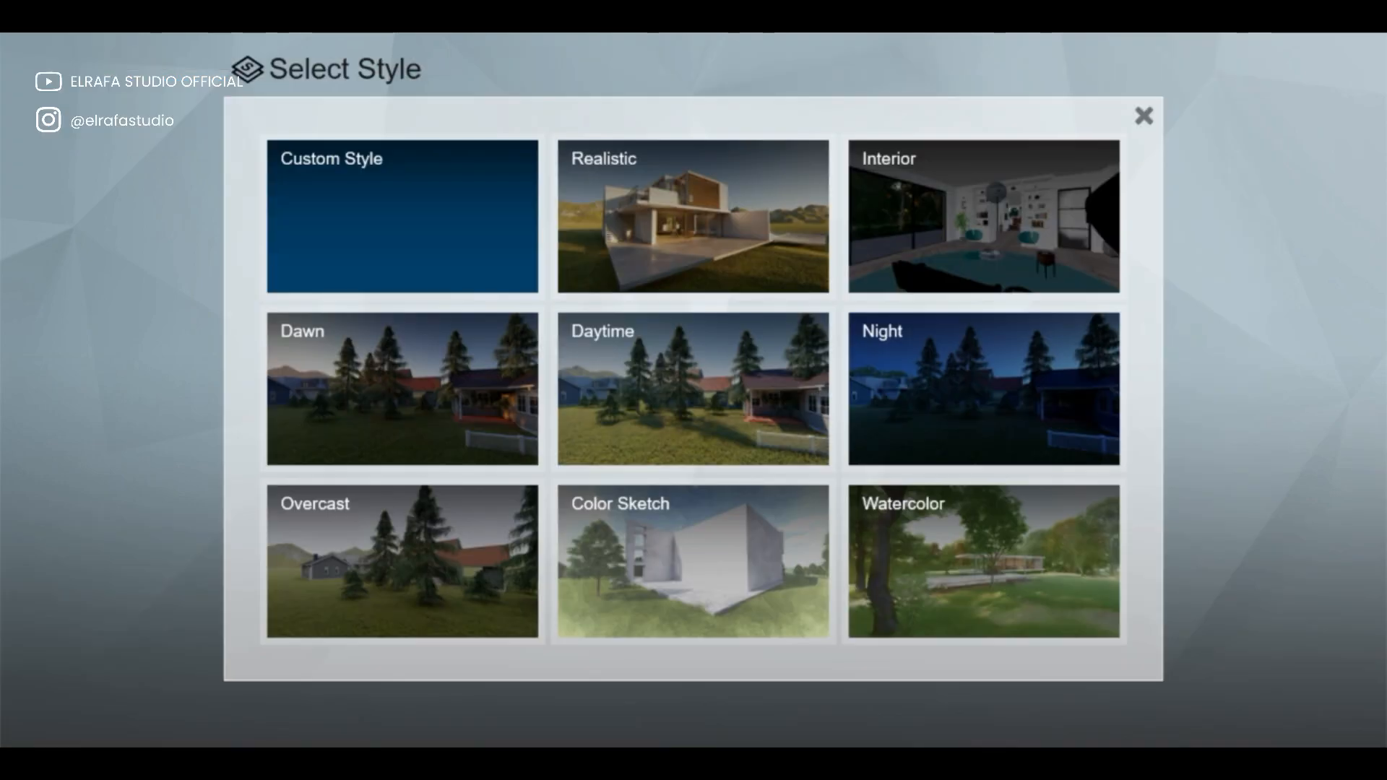
{"action": "left_click", "coordinate": [694, 217]}
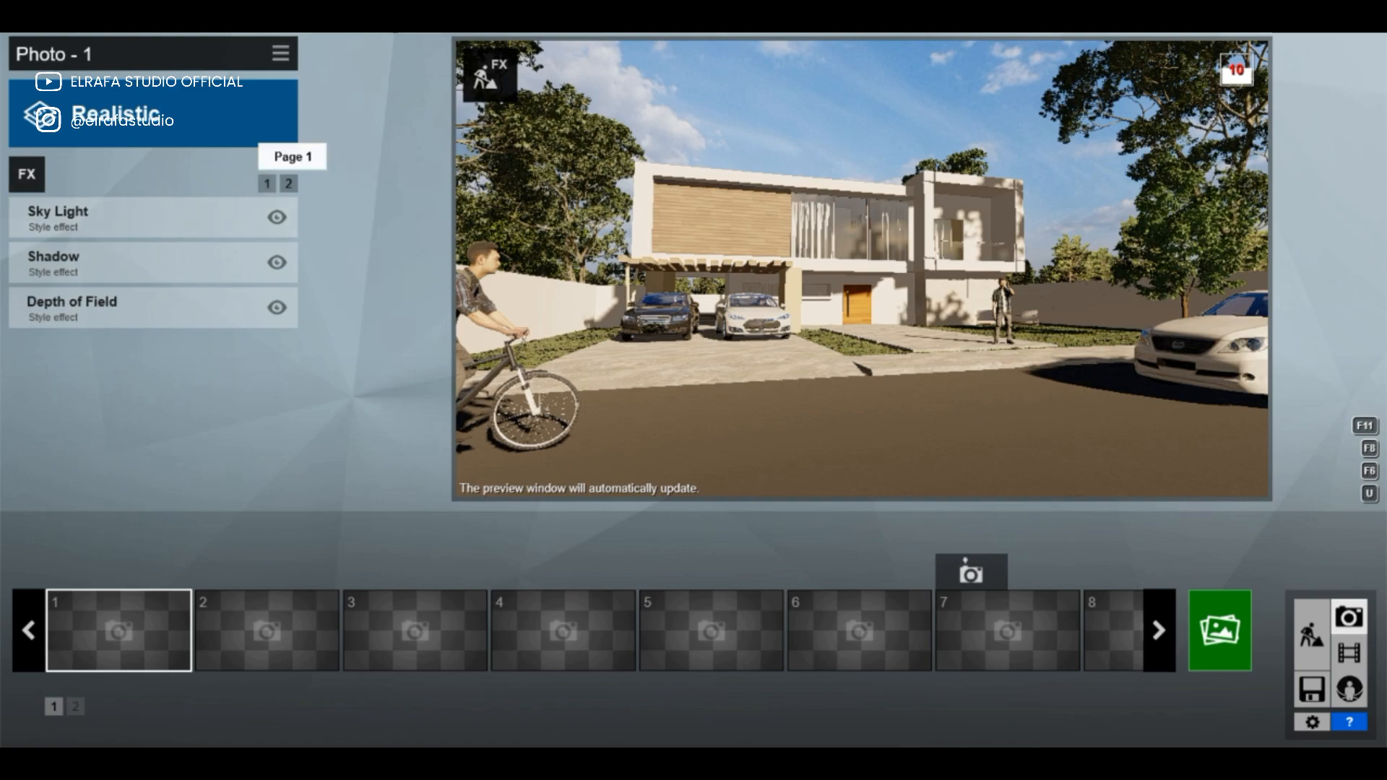
{"action": "left_click", "coordinate": [266, 183]}
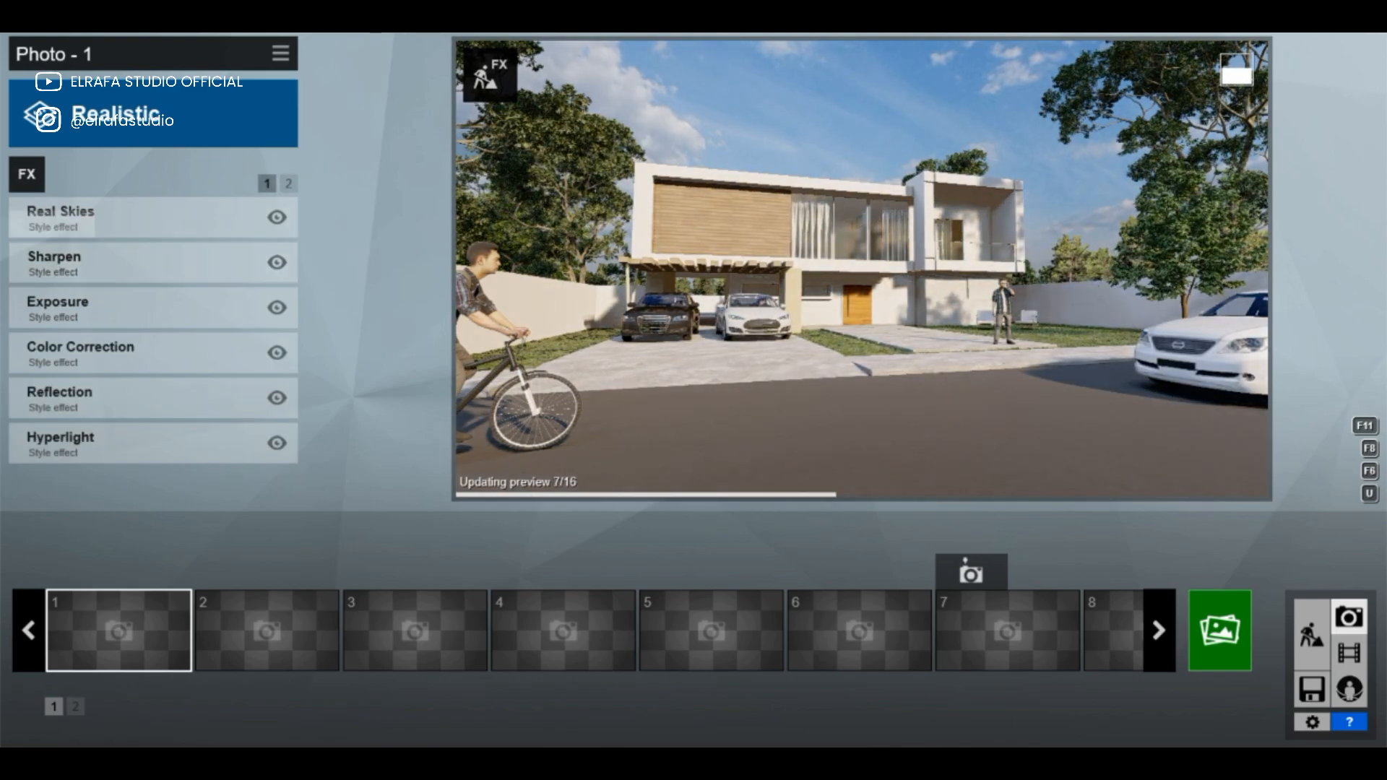
Add the 2-Point Perspective camera effect to Photo 1 and return to the list of effects.
{"action": "left_click", "coordinate": [27, 174]}
{"action": "left_click", "coordinate": [378, 304]}
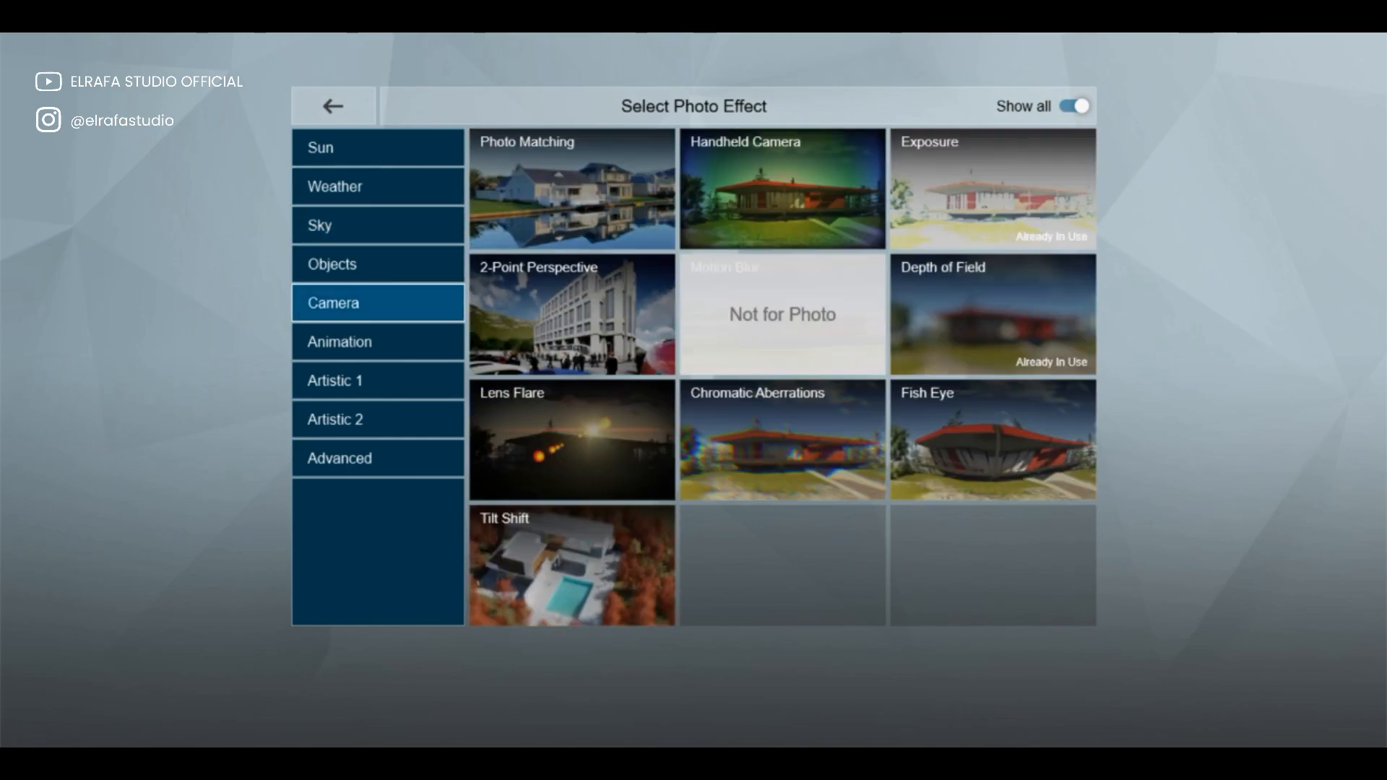
{"action": "left_click", "coordinate": [572, 315]}
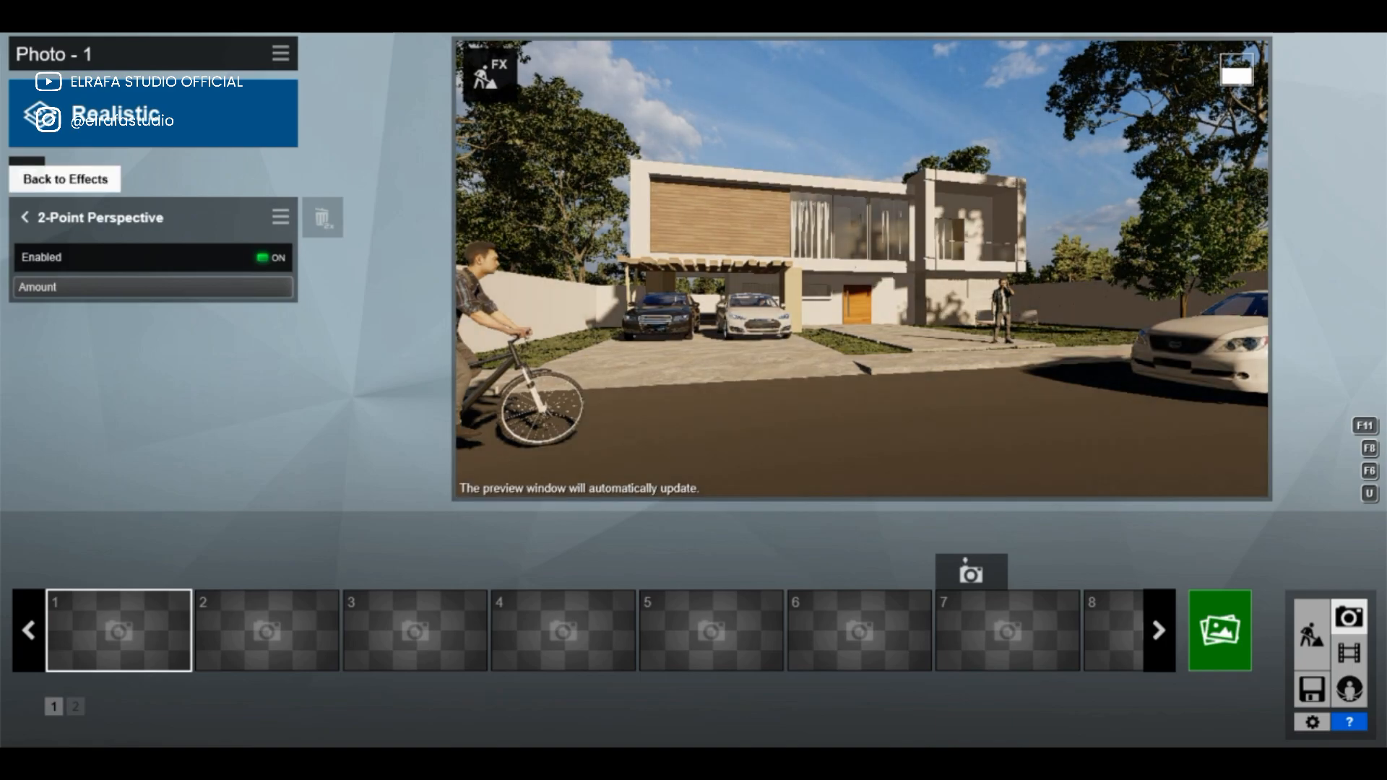
{"action": "left_click", "coordinate": [24, 216]}
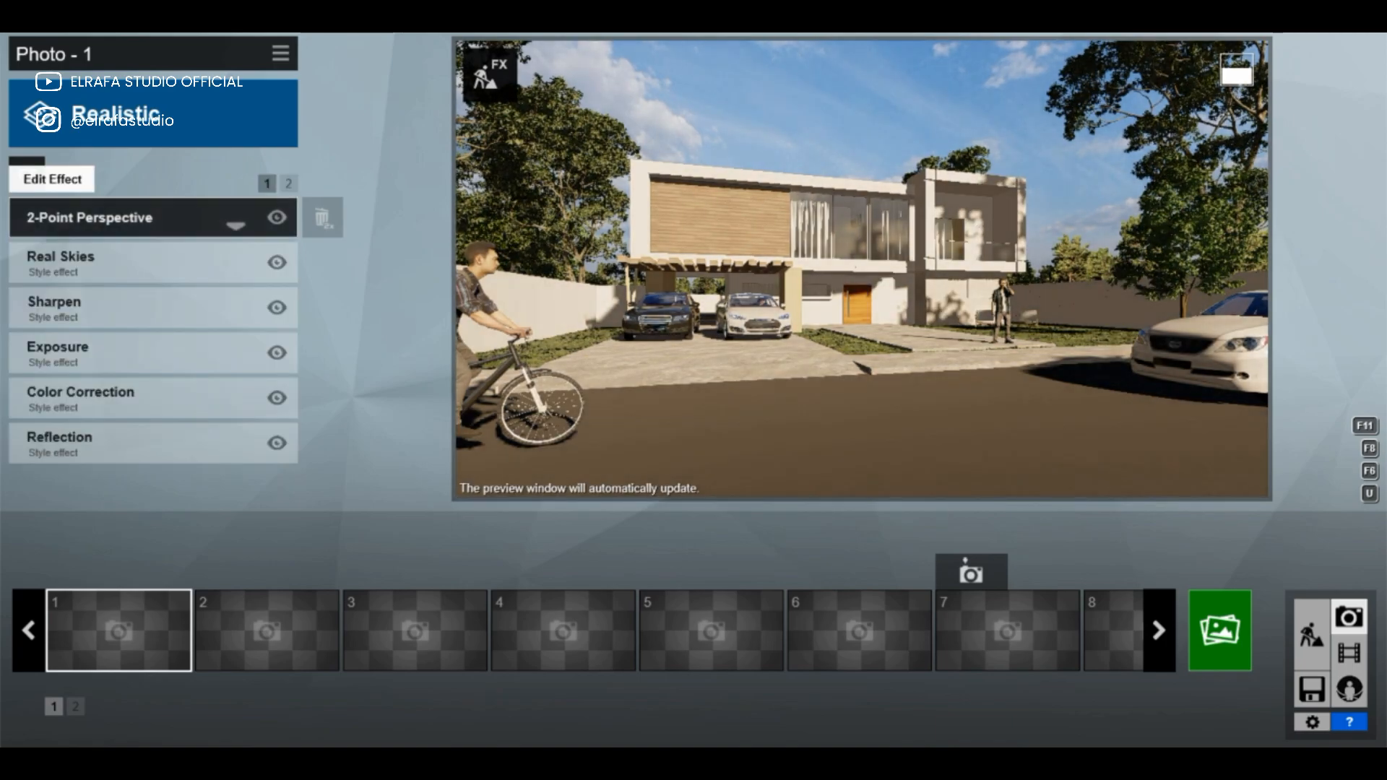
Change the Real Skies effect to the deep-blue Cloudy sky with wispy clouds.
{"action": "left_click", "coordinate": [80, 263]}
{"action": "left_click", "coordinate": [83, 273]}
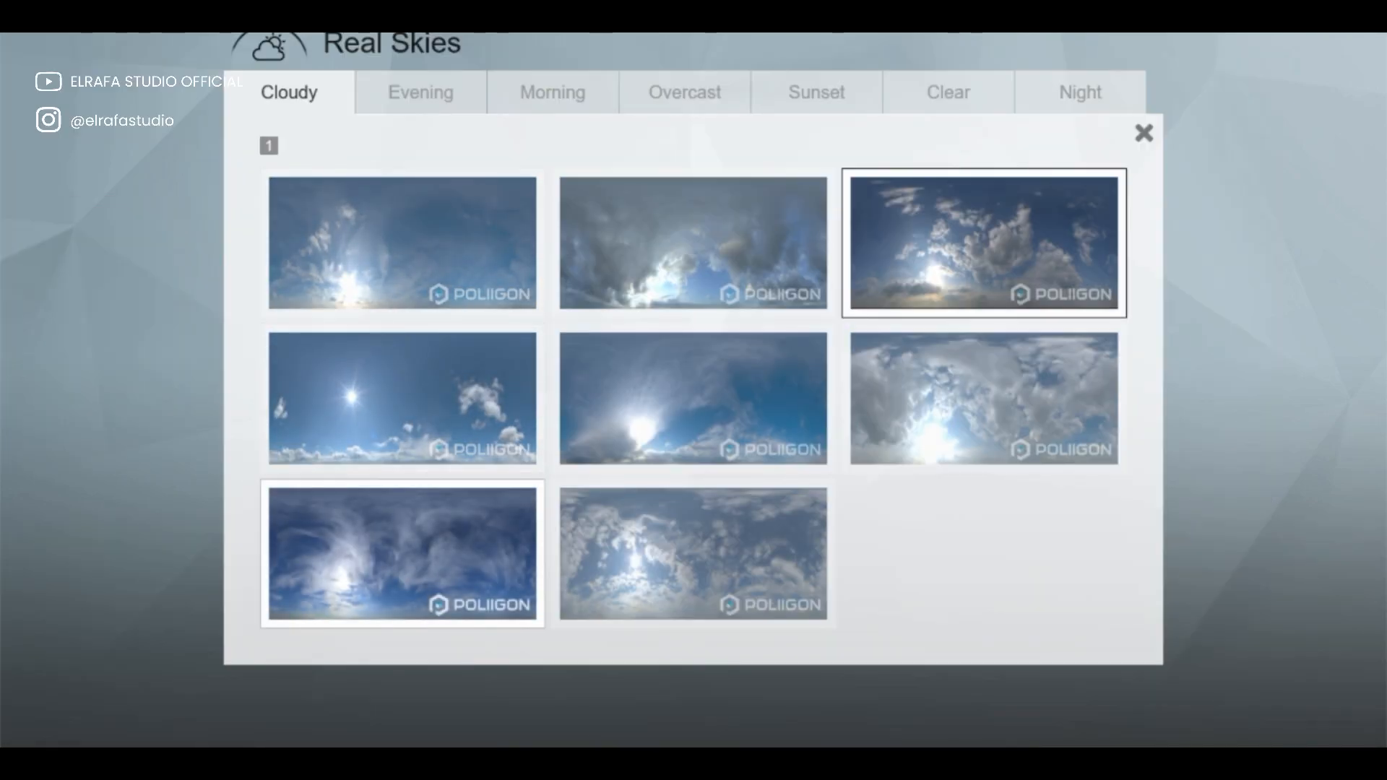
{"action": "left_click", "coordinate": [403, 554]}
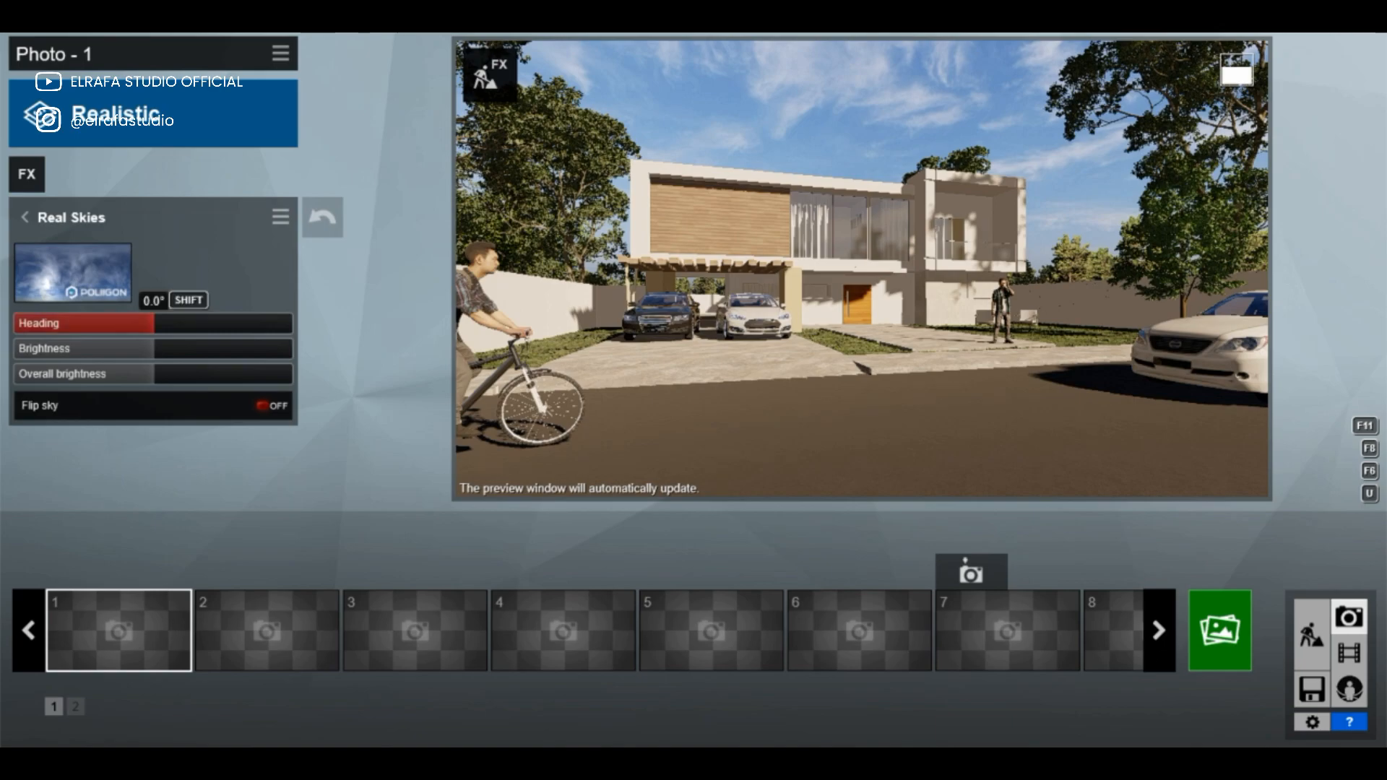
Rotate the sky heading slightly to the negative side so tree shadows fall on the facade, and store the view as Photo 1.
{"action": "left_click_drag", "start_coordinate": [154, 324], "coordinate": [103, 323]}
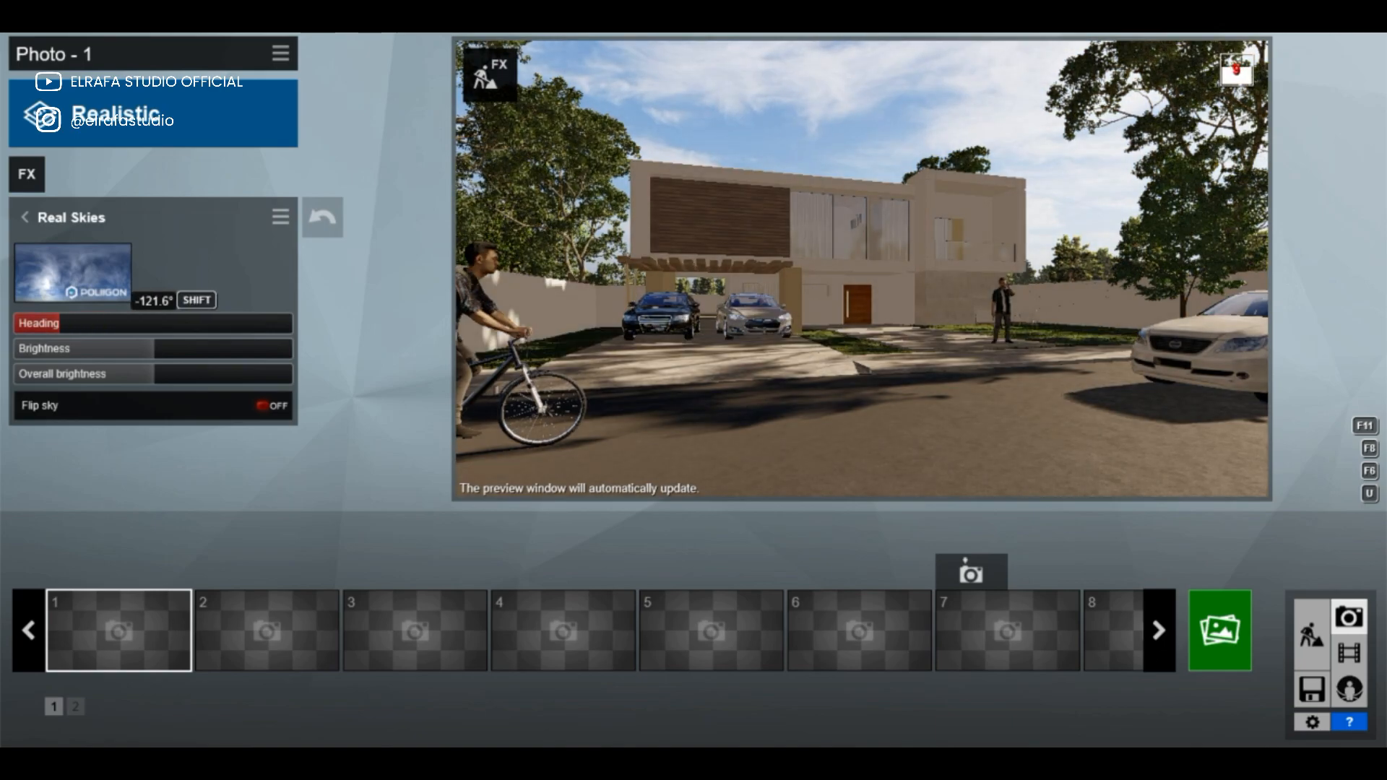
{"action": "left_click_drag", "start_coordinate": [60, 323], "coordinate": [130, 324]}
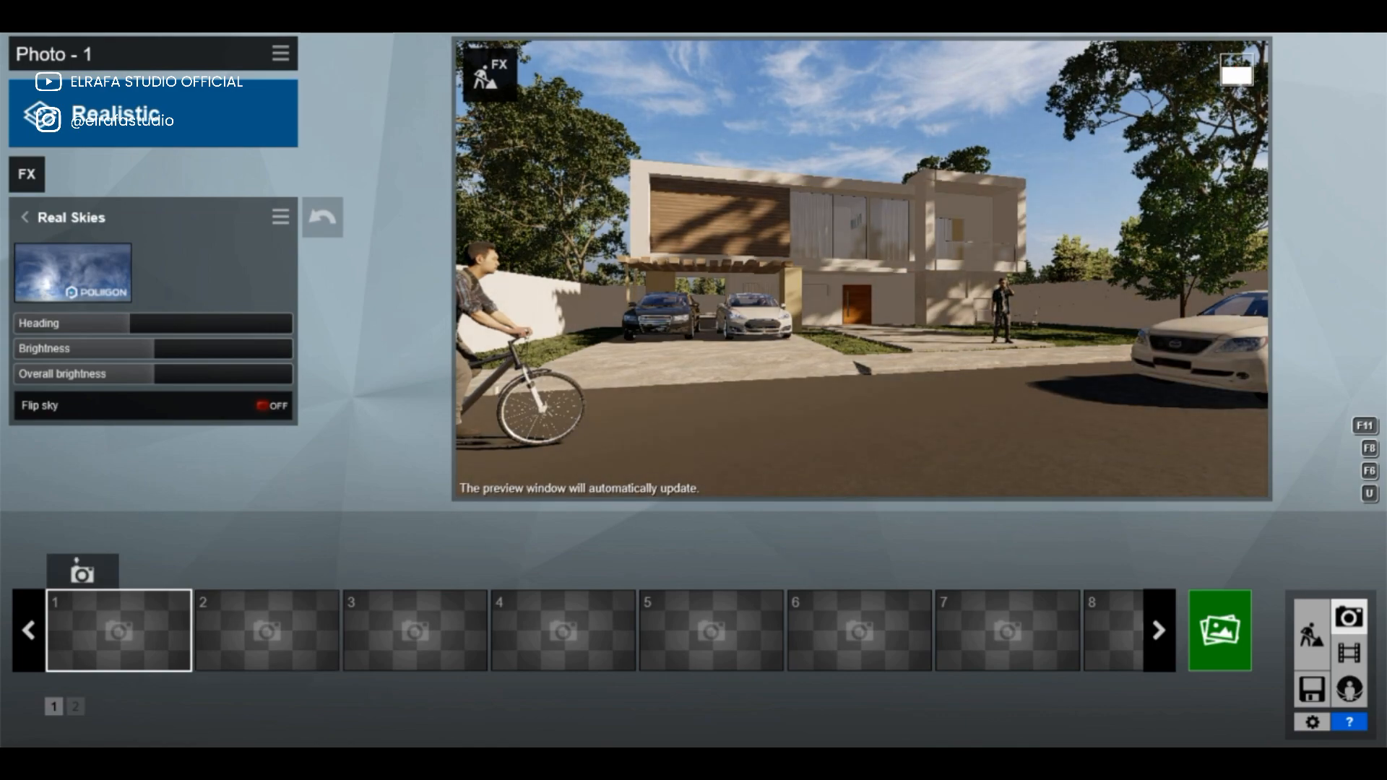
{"action": "left_click", "coordinate": [82, 573]}
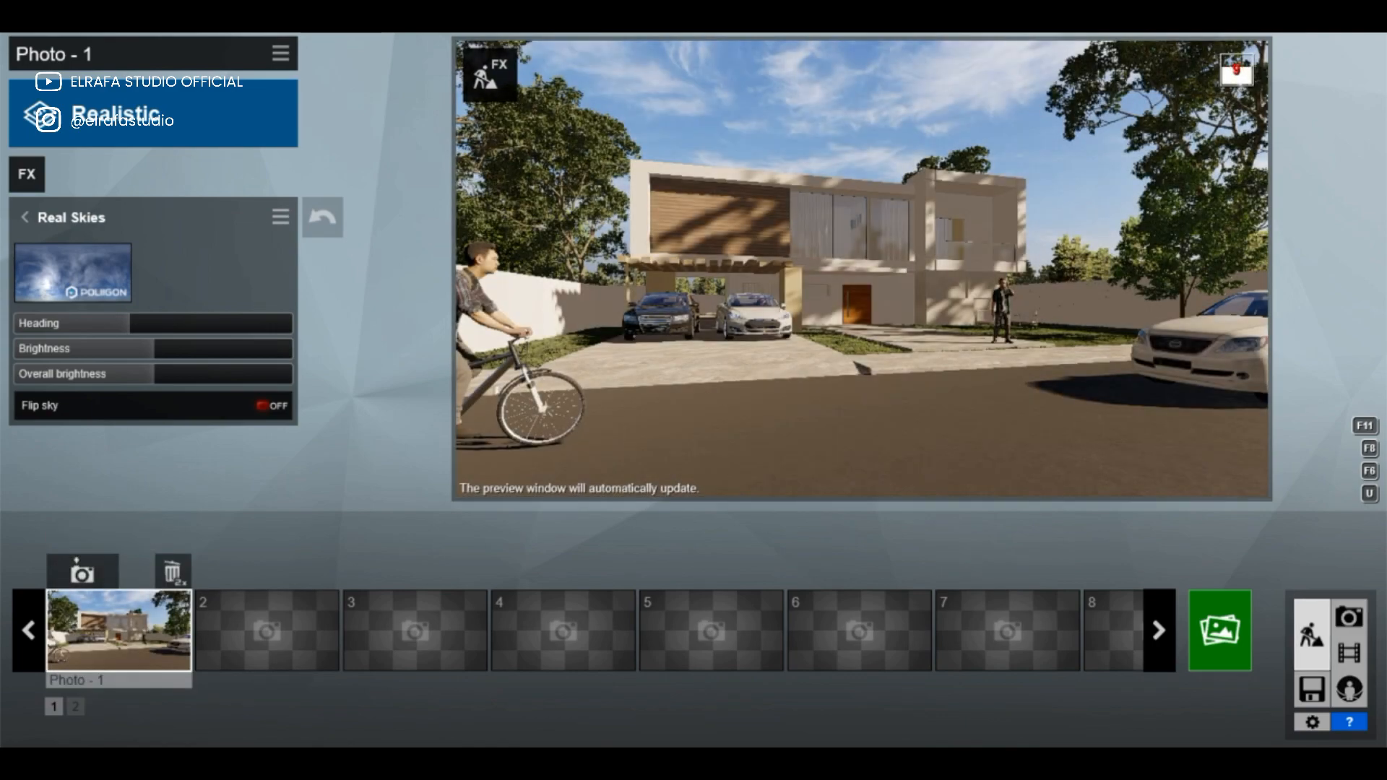
In Build mode, place two tall fine-detail trees on the road opposite the house, one facing the driveway and one beyond the white car.
{"action": "left_click", "coordinate": [1312, 635]}
{"action": "right_click_drag", "start_coordinate": [694, 389], "coordinate": [694, 535]}
{"action": "key", "text": "s"}
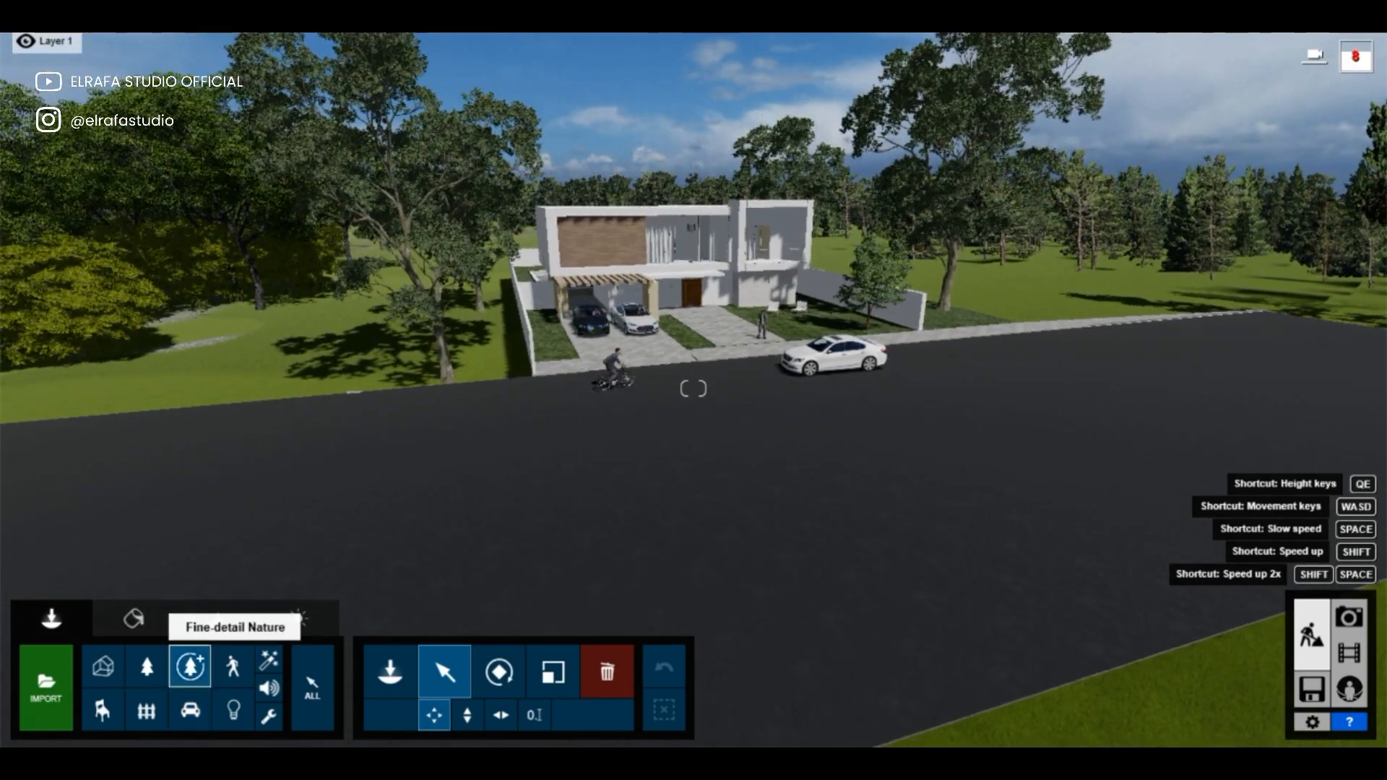
{"action": "left_click", "coordinate": [190, 667]}
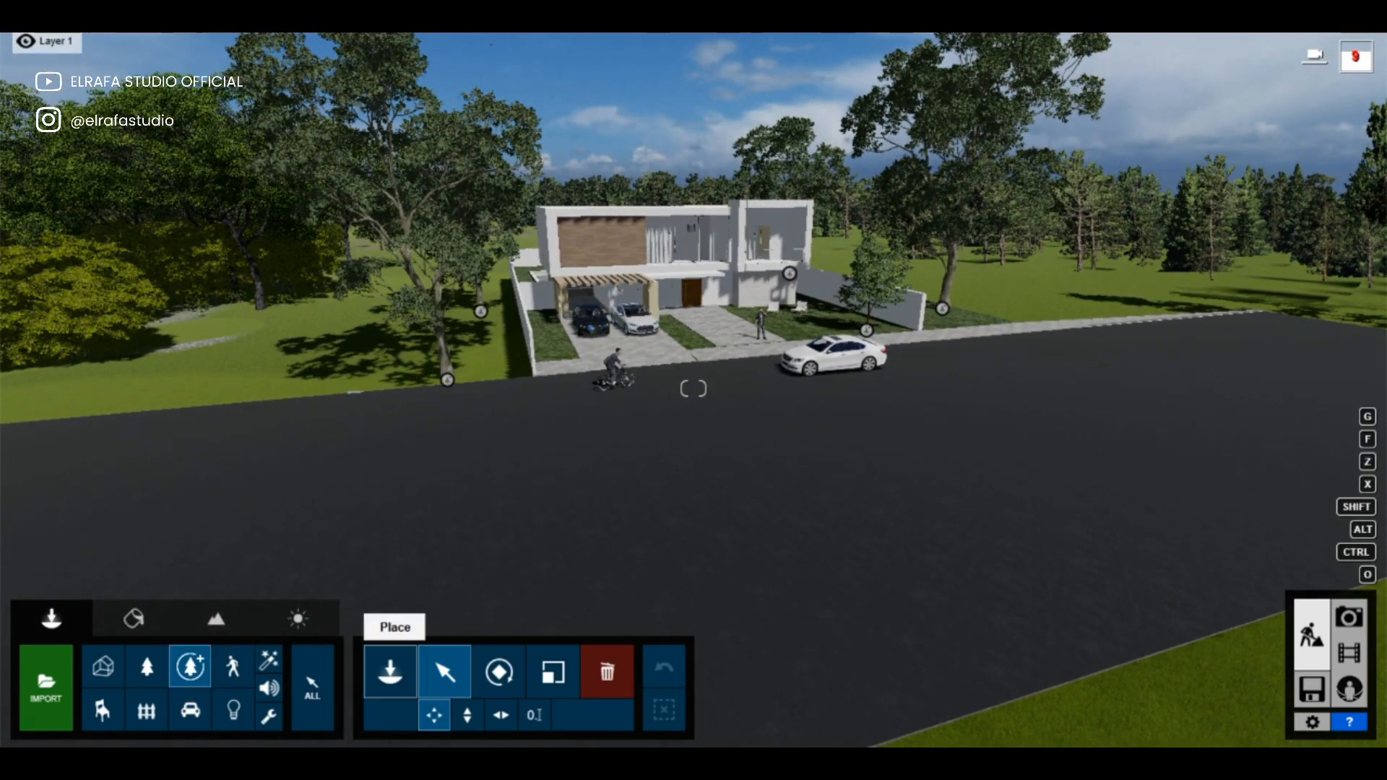
{"action": "left_click", "coordinate": [390, 672]}
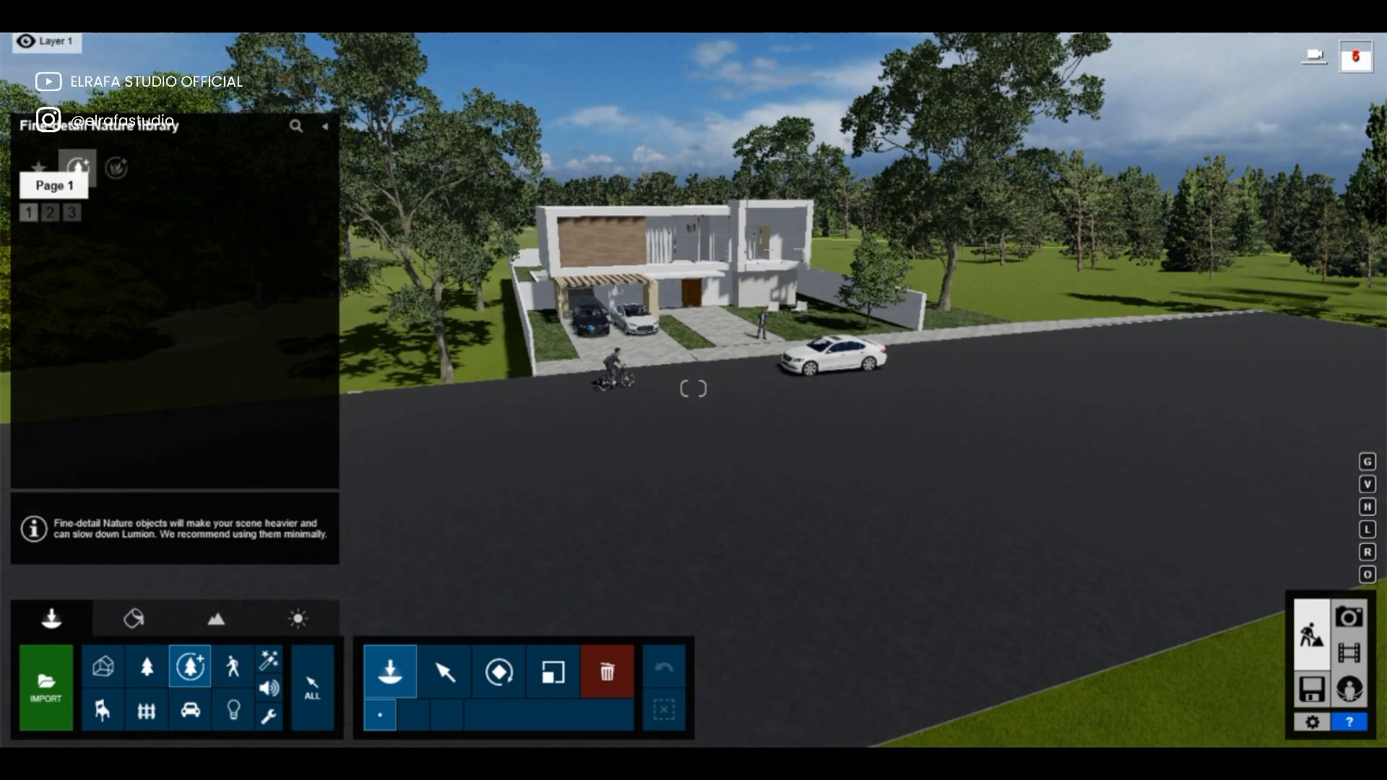
{"action": "left_click", "coordinate": [611, 531]}
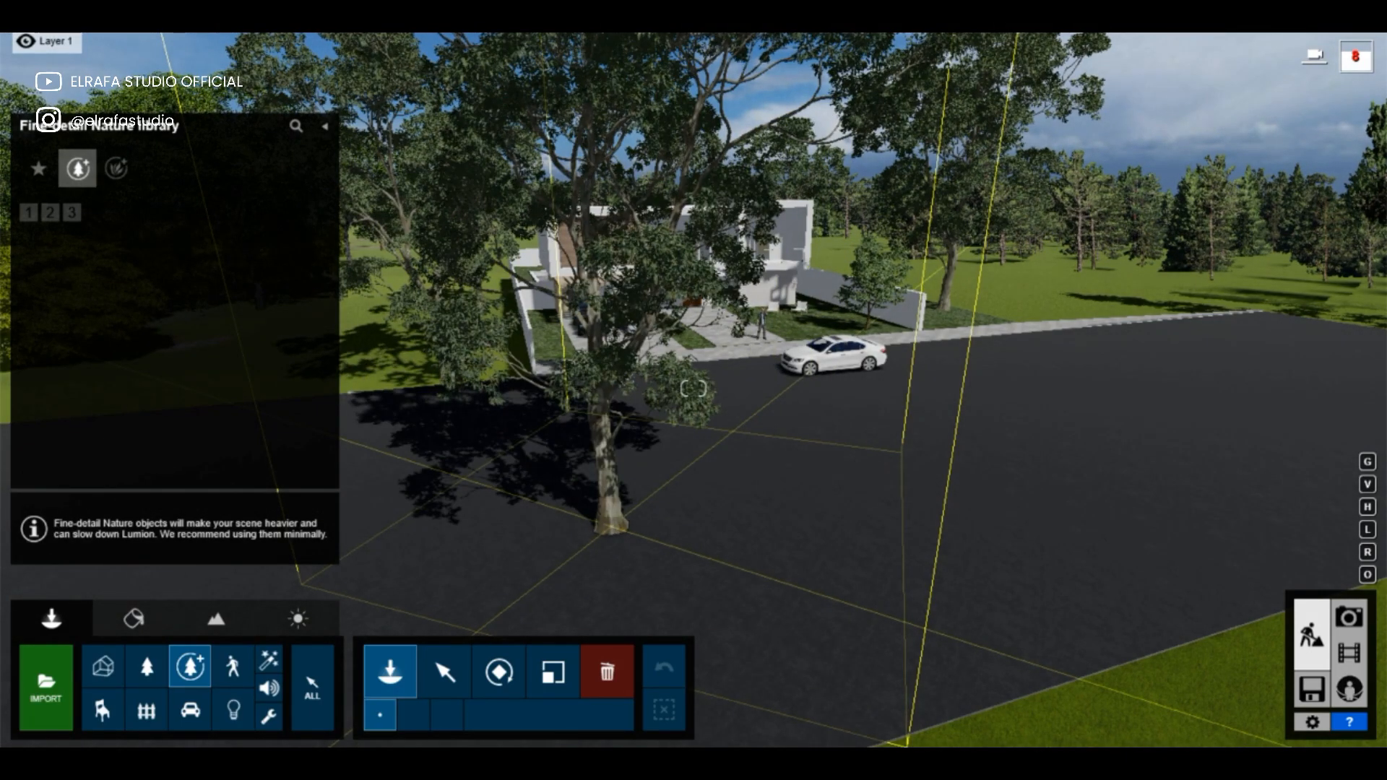
{"action": "left_click", "coordinate": [1022, 437]}
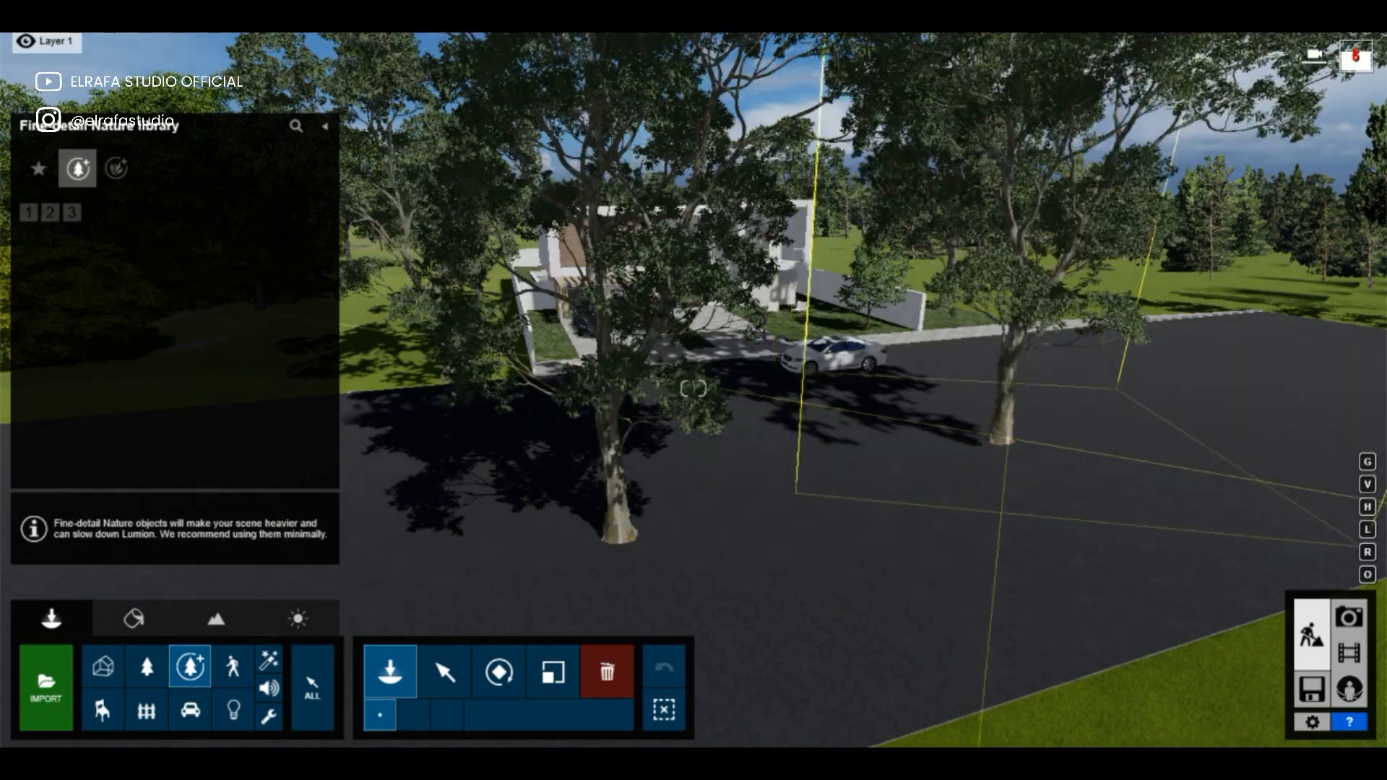
Move back past the new trees to street level in front of the house and return to Photo mode.
{"action": "key", "text": "w"}
{"action": "right_click_drag", "start_coordinate": [1081, 438], "coordinate": [1084, 329]}
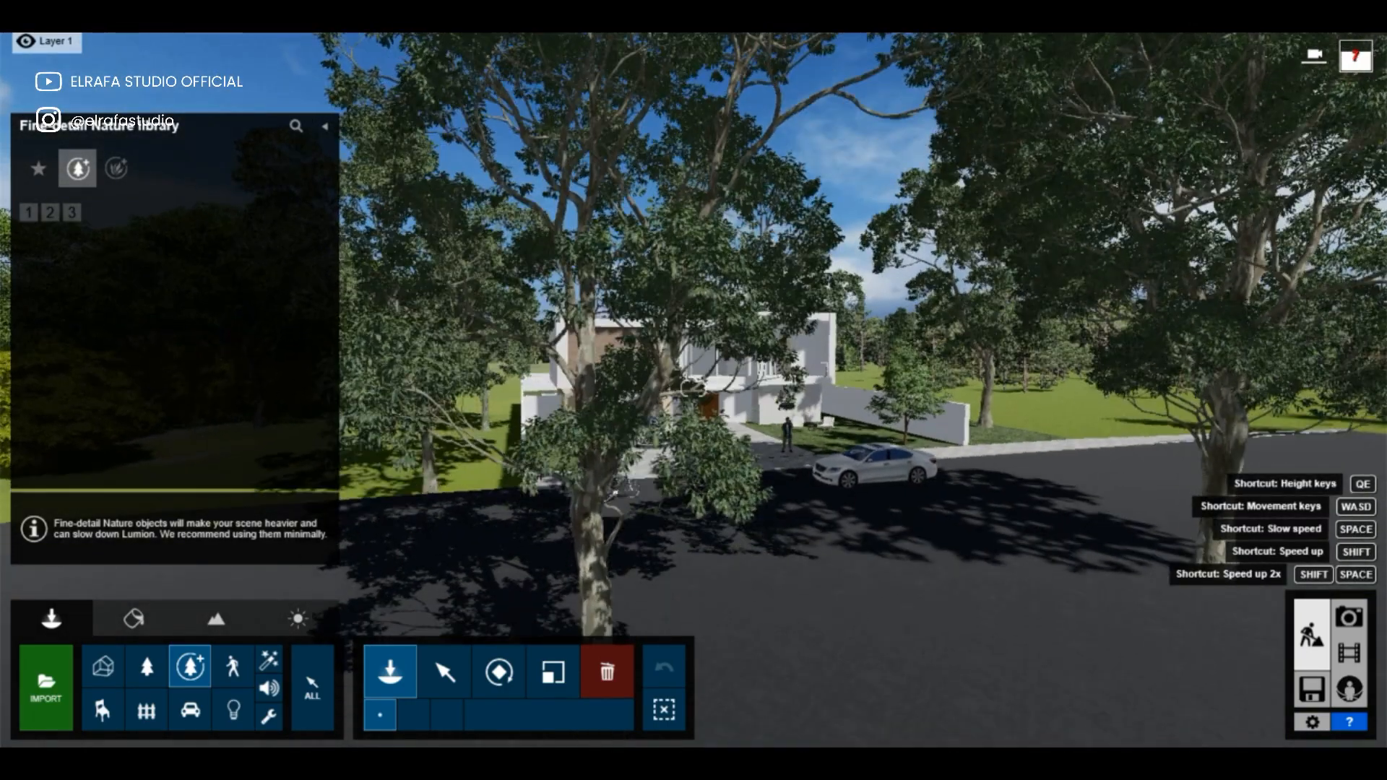
{"action": "key", "text": "w"}
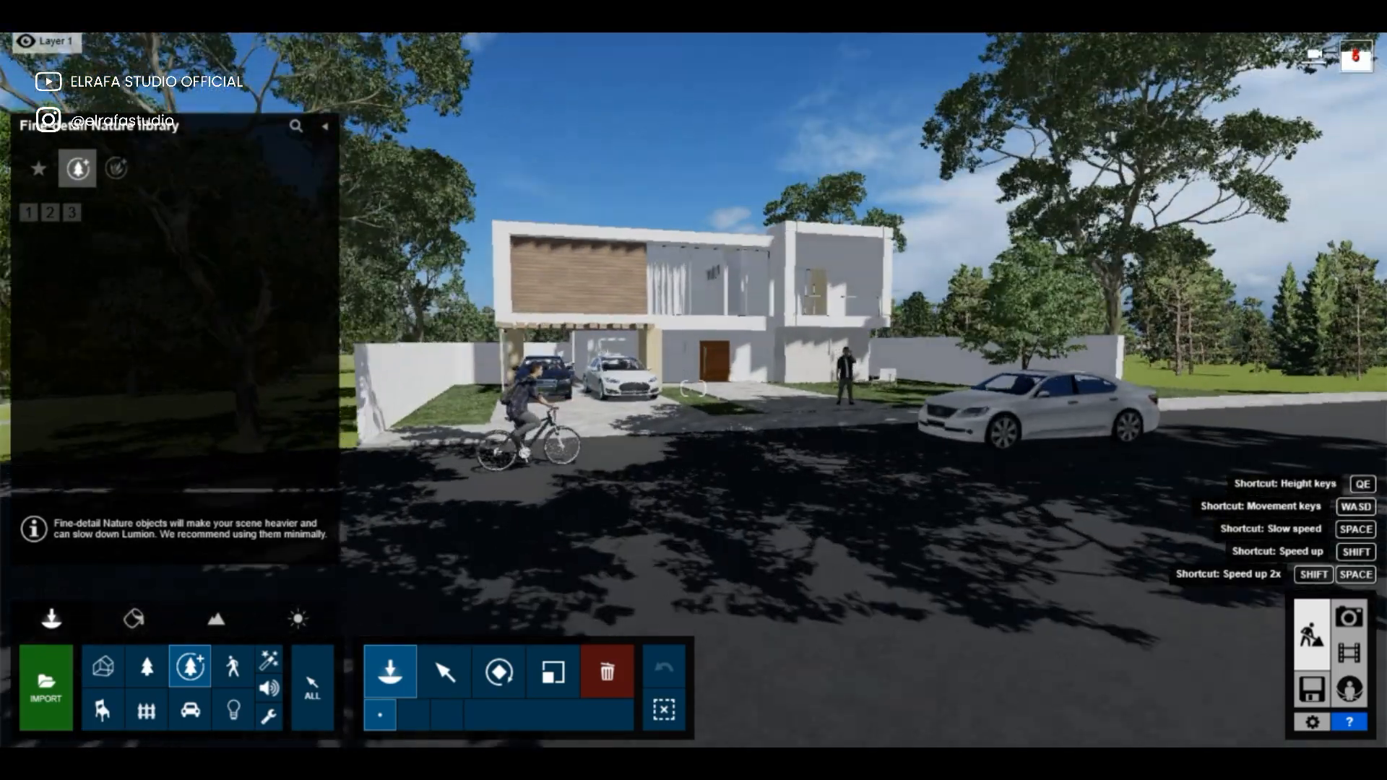
{"action": "key", "text": "w"}
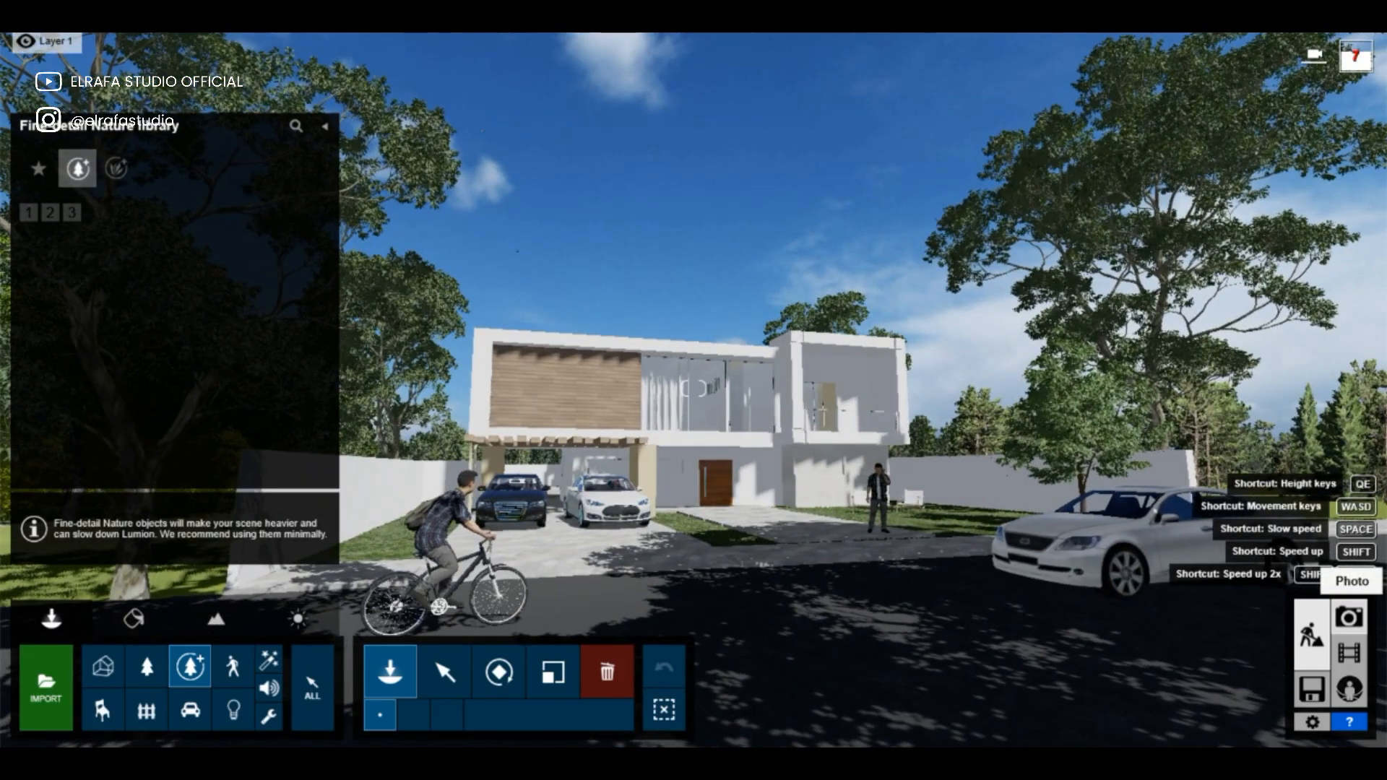
{"action": "left_click", "coordinate": [1348, 616]}
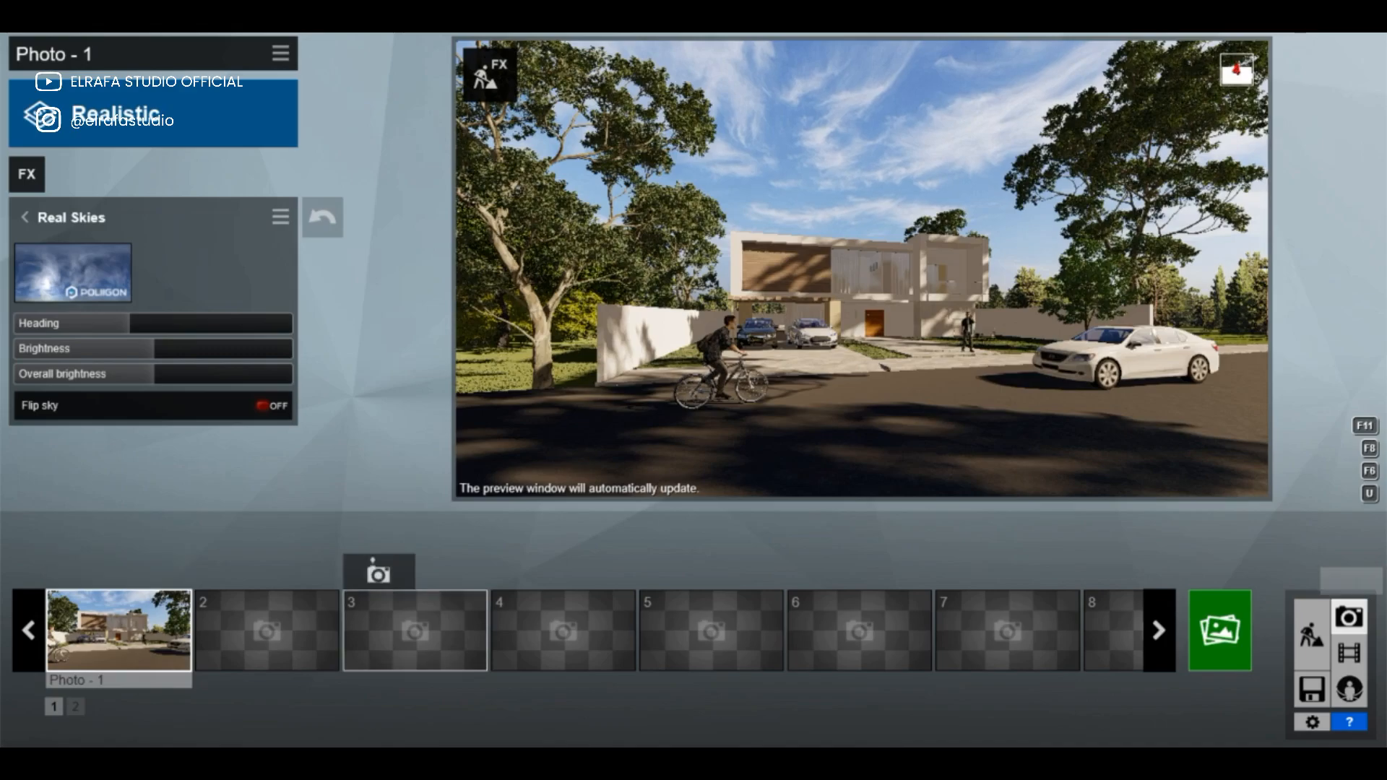
Recall the Photo 1 view and reframe it from a low camera height of about 0.47 m, keeping the cyclist and white car in view.
{"action": "left_click", "coordinate": [115, 629]}
{"action": "mouse_move", "coordinate": [862, 268]}
{"action": "right_mouse_down"}
{"action": "mouse_move", "coordinate": [881, 250]}
{"action": "mouse_move", "coordinate": [864, 257]}
{"action": "right_mouse_up"}
{"action": "key", "text": "s"}
{"action": "key", "text": "e"}
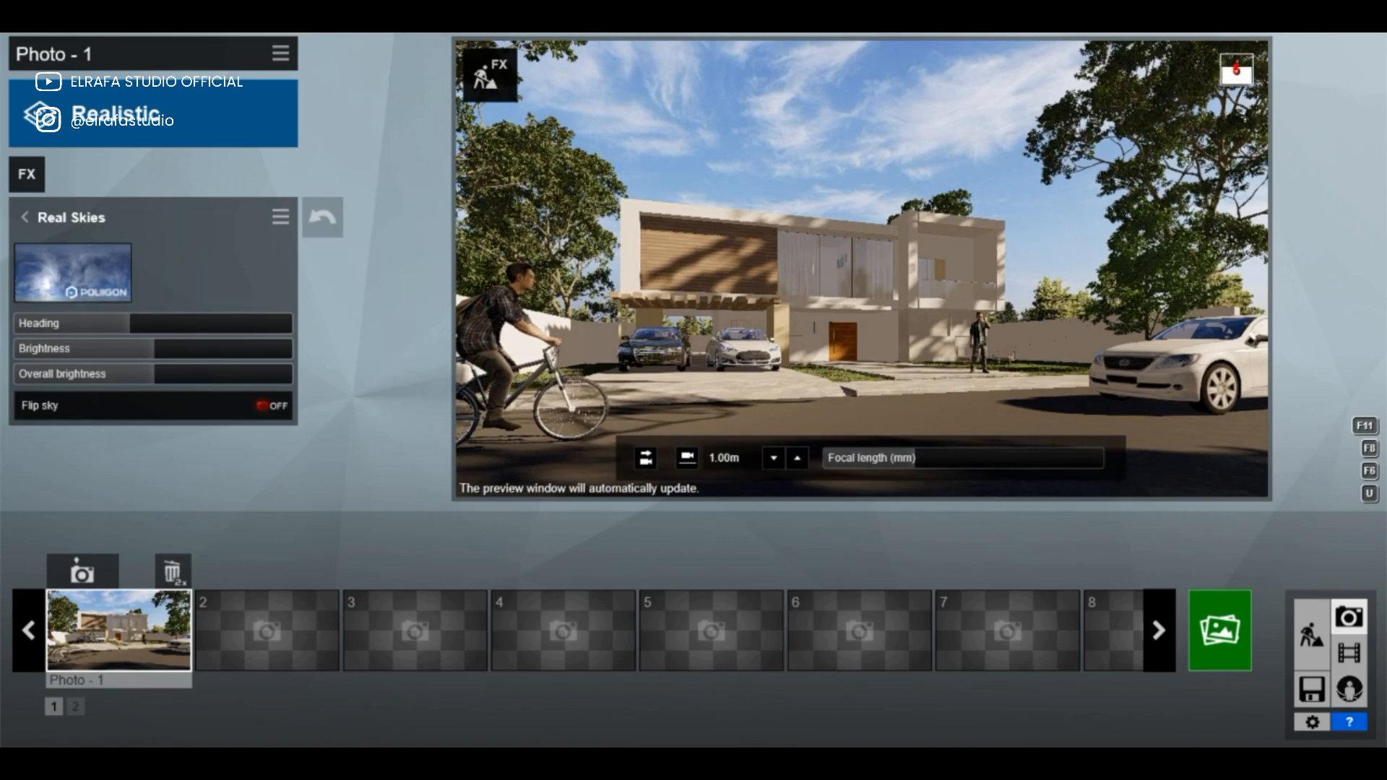
{"action": "right_click_drag", "start_coordinate": [862, 268], "coordinate": [861, 236]}
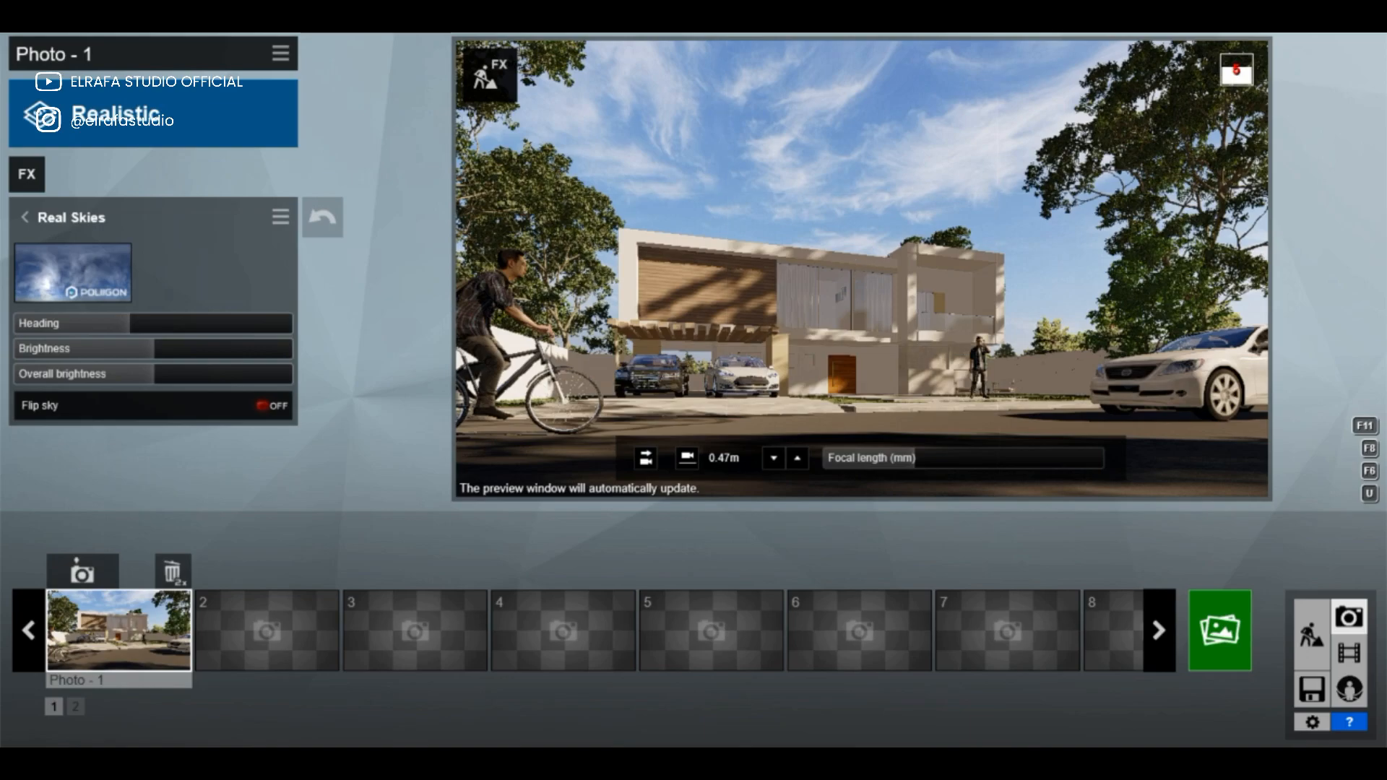